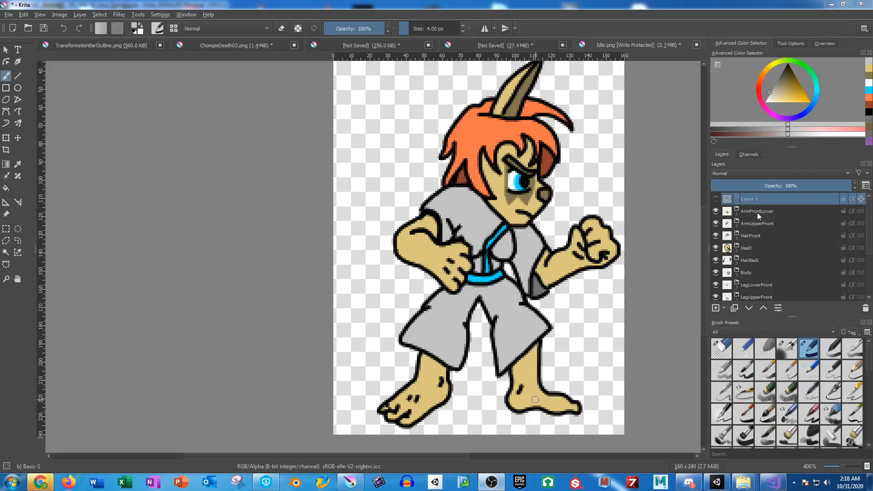
Step: Group the ArmFrontLower and ArmUpperFront layers, name the group ArmFront, and collapse it
left_click(758, 211)
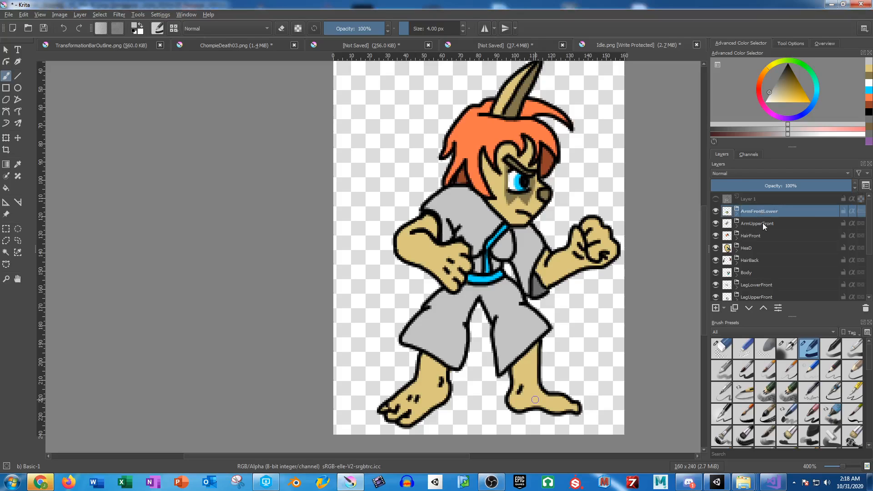
left_click(762, 224, "ctrl")
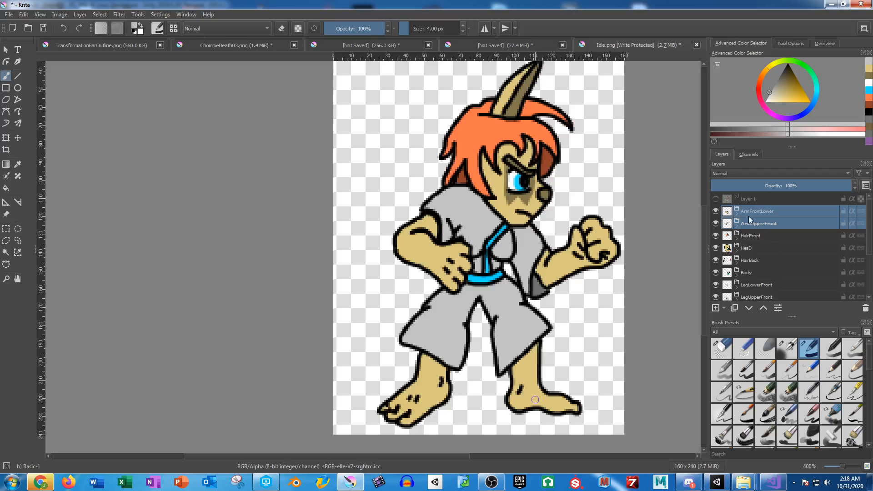
key("ctrl+g")
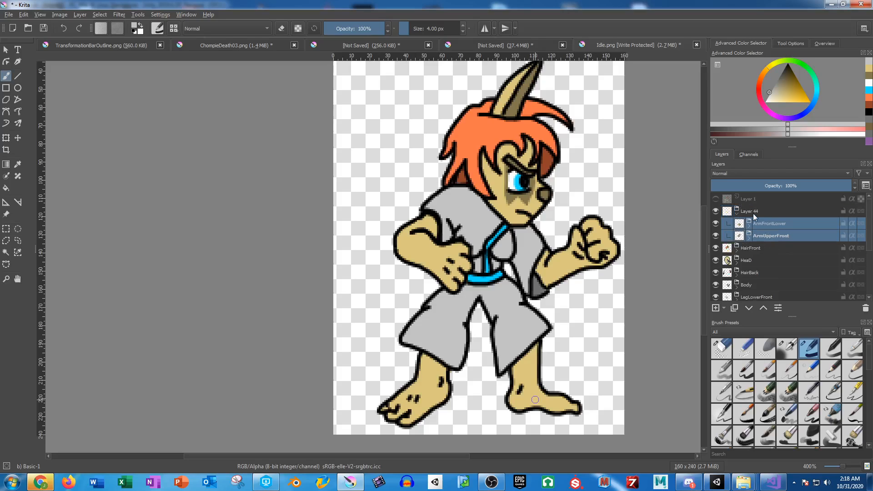
double_click(753, 213)
type("Arm")
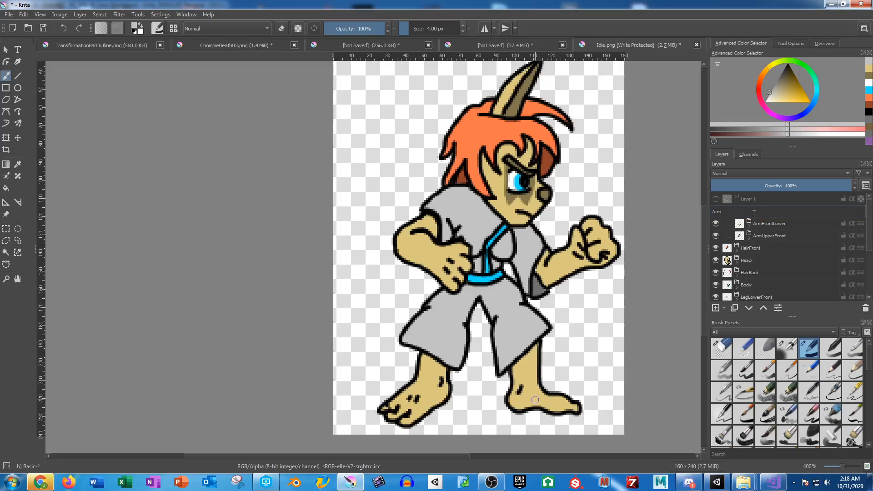
type("Front")
key("Return")
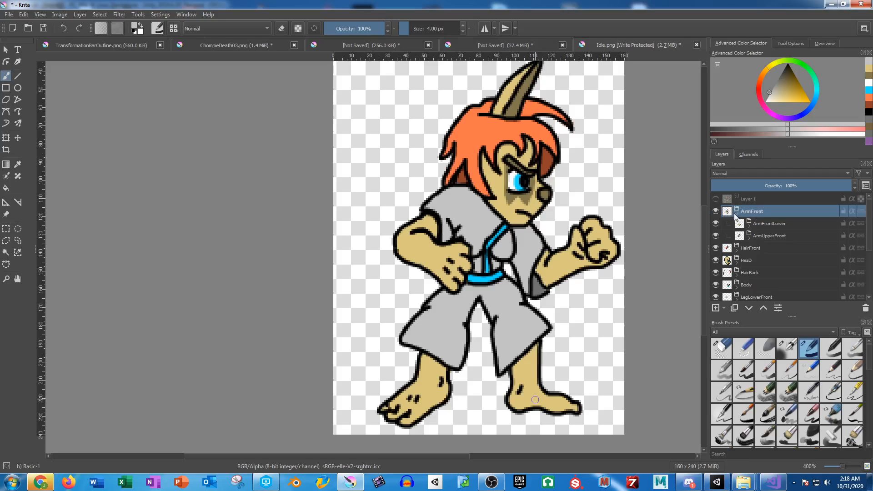
left_click(737, 215)
Step: Group the HairFront, HeaD and HairBack layers, name the group Head, and collapse it
left_click(749, 224)
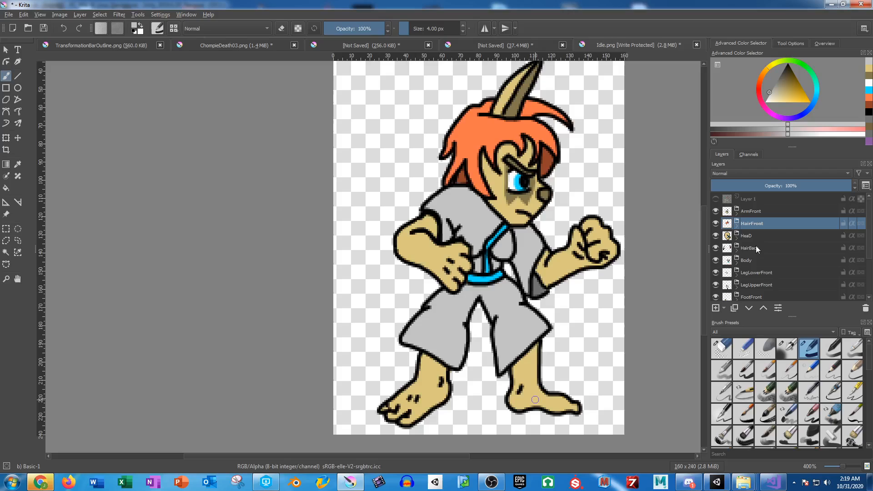
left_click(756, 248, "shift")
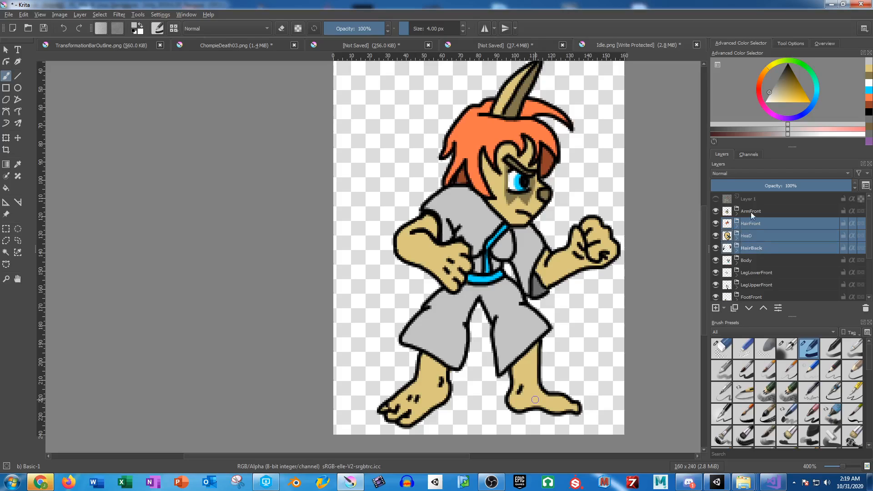
key("ctrl+g")
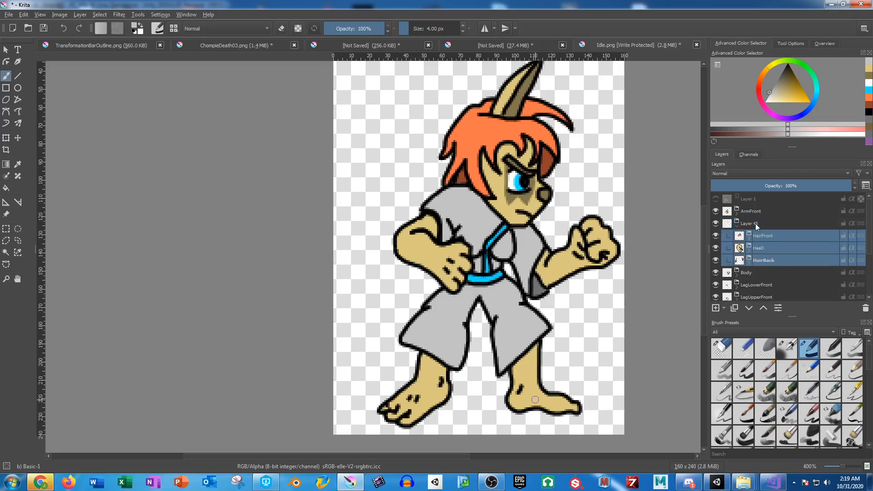
double_click(754, 222)
type("H")
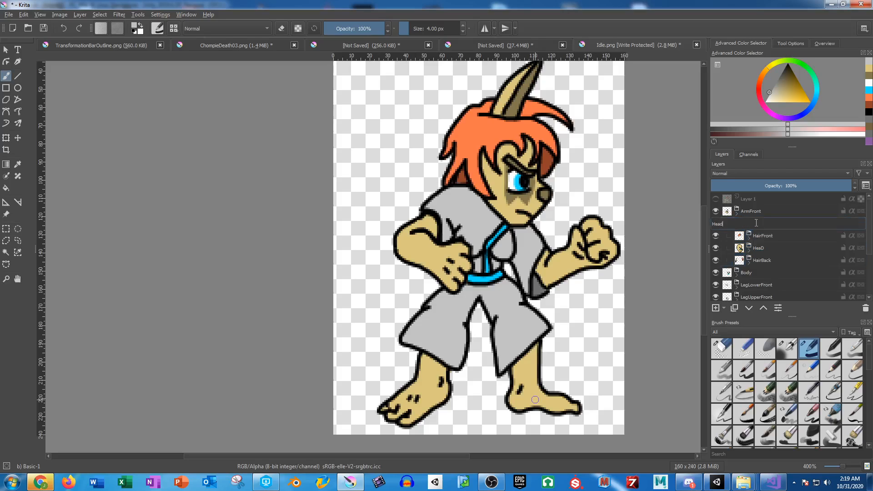
type("ead")
key("Return")
left_click(737, 227)
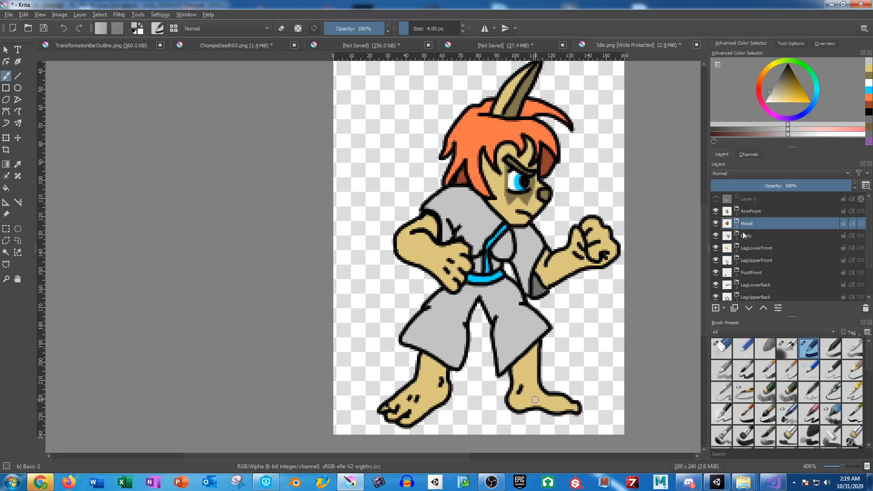
Step: Group the LegLowerFront, LegUpperFront and FootFront layers, name the group LegFront, and collapse it
left_click(750, 234)
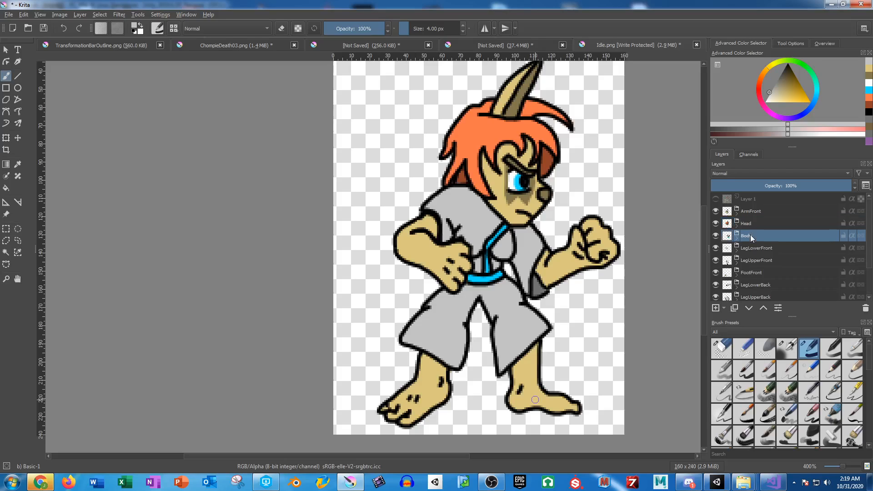
left_click(758, 248)
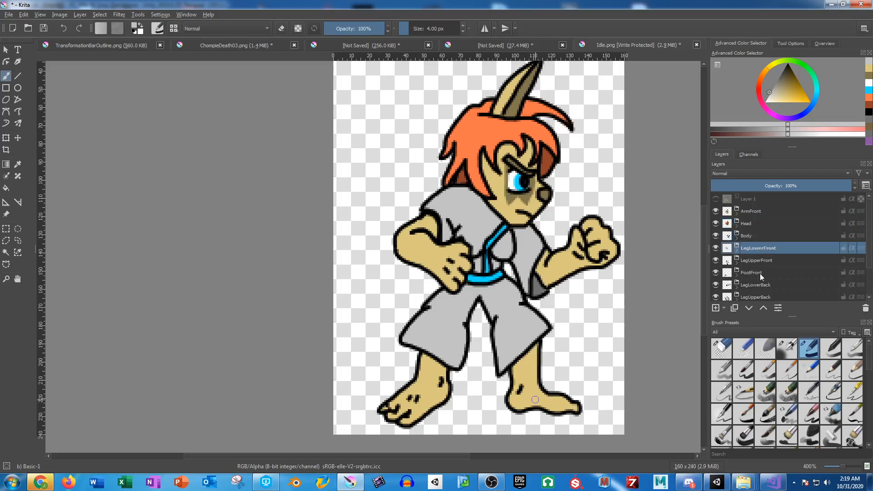
left_click(760, 273, "shift")
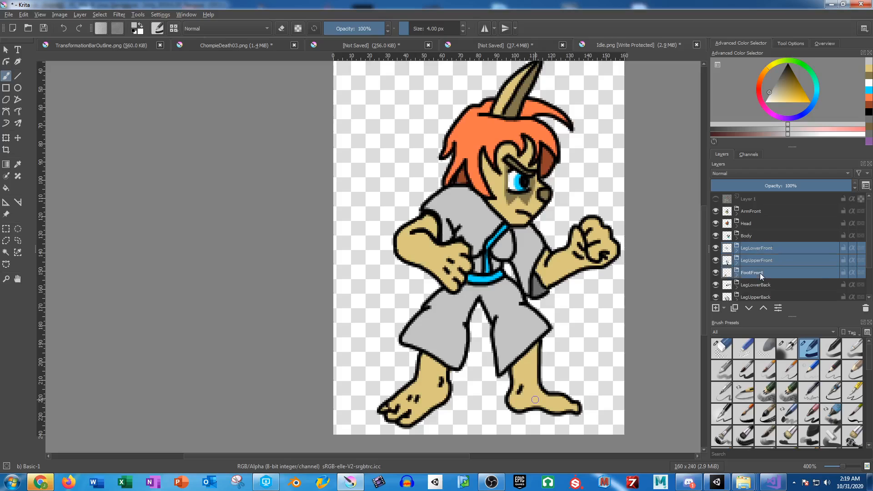
key("ctrl+g")
double_click(752, 245)
type("L")
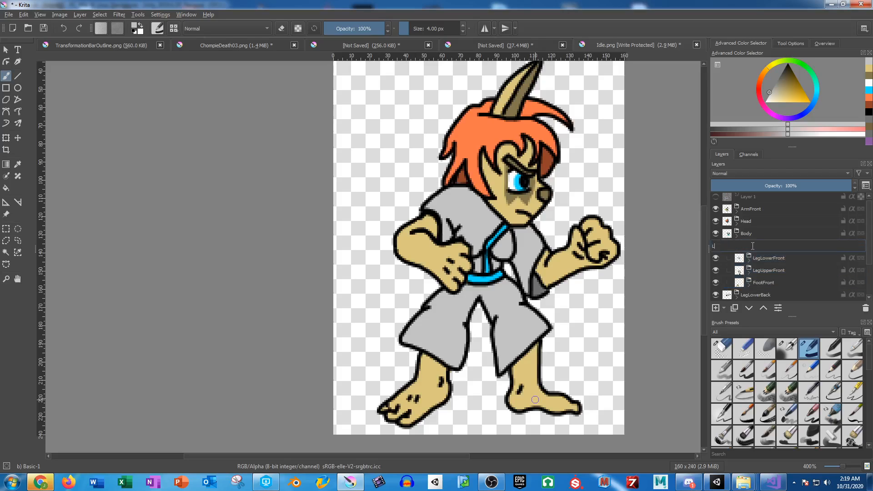
type("egFront")
key("Return")
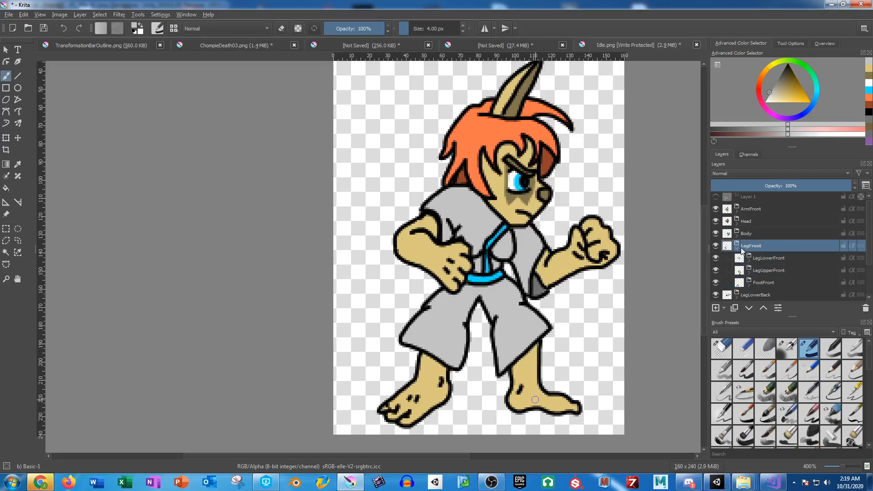
left_click(737, 248)
Step: Group the LegLowerBack, LegUpperBack and FootBack layers, name the group LegBack, and collapse it
left_click(752, 258)
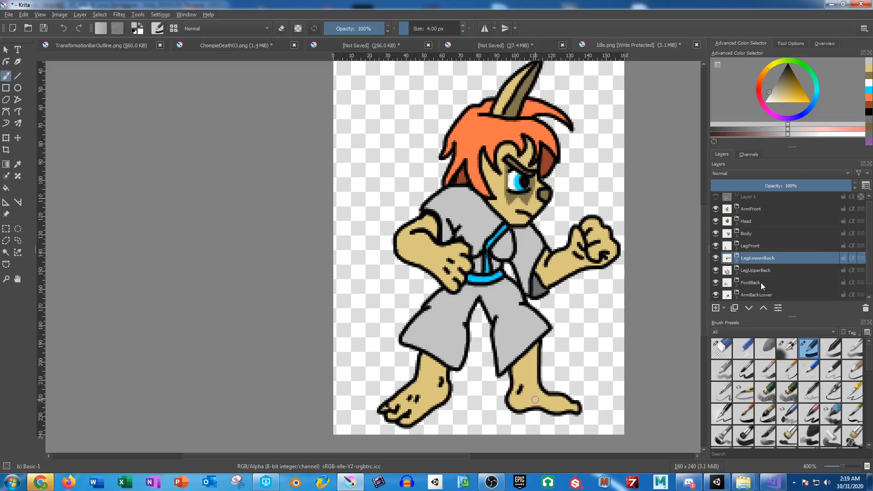
left_click(760, 282, "shift")
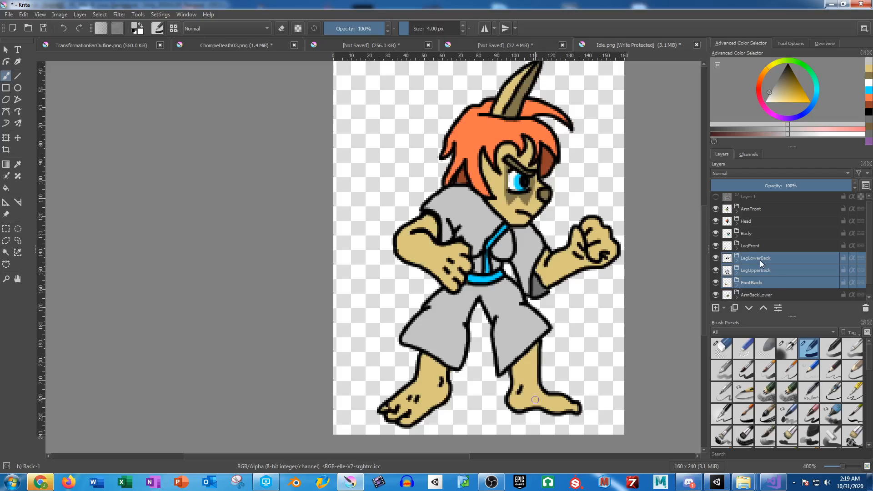
key("ctrl+g")
double_click(753, 246)
type("LegBack")
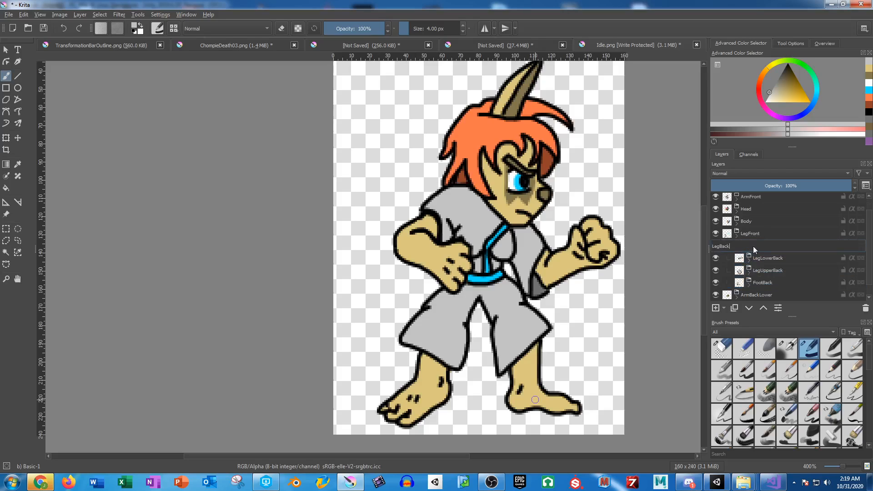
key("Return")
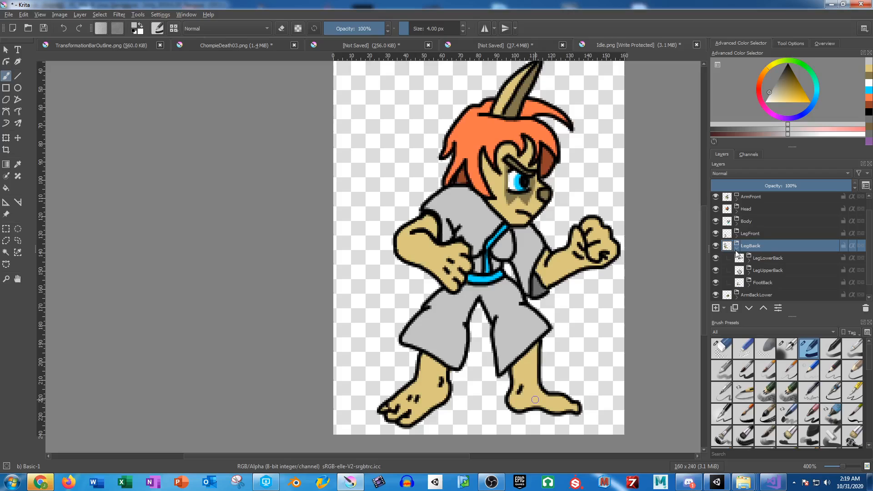
left_click(737, 249)
Step: Group the ArmBackLower and ArmBackUpper layers, name the group ArmBAck, and collapse it
left_click(756, 272)
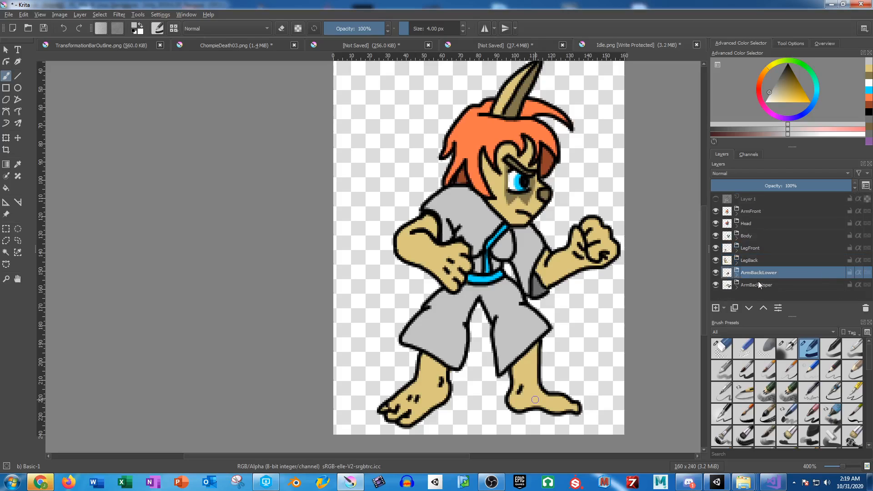
left_click(758, 285, "shift")
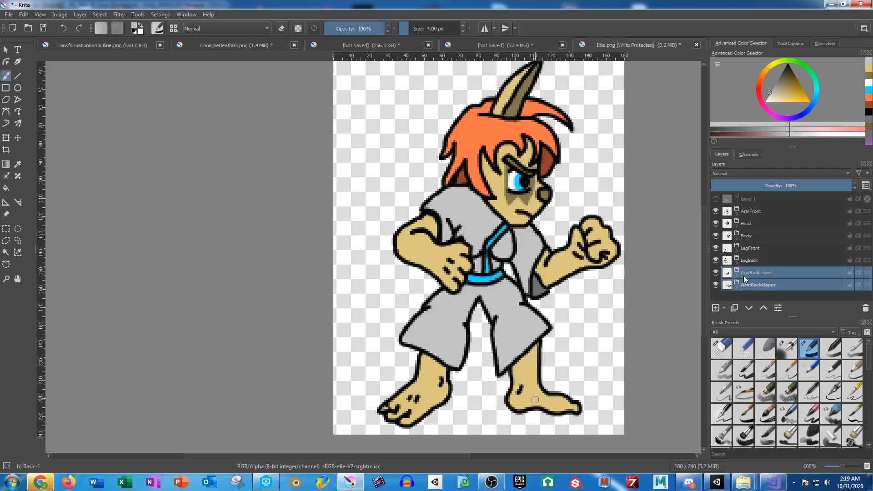
key("ctrl+g")
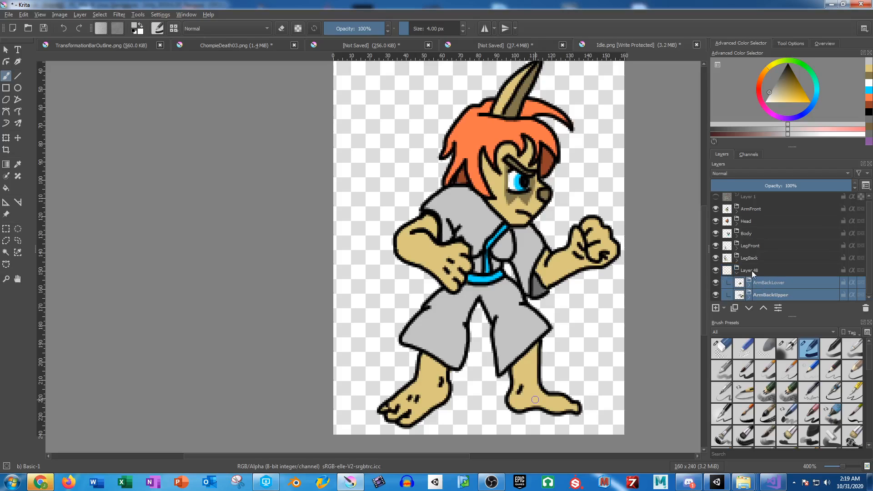
double_click(752, 271)
type("ArmBAck")
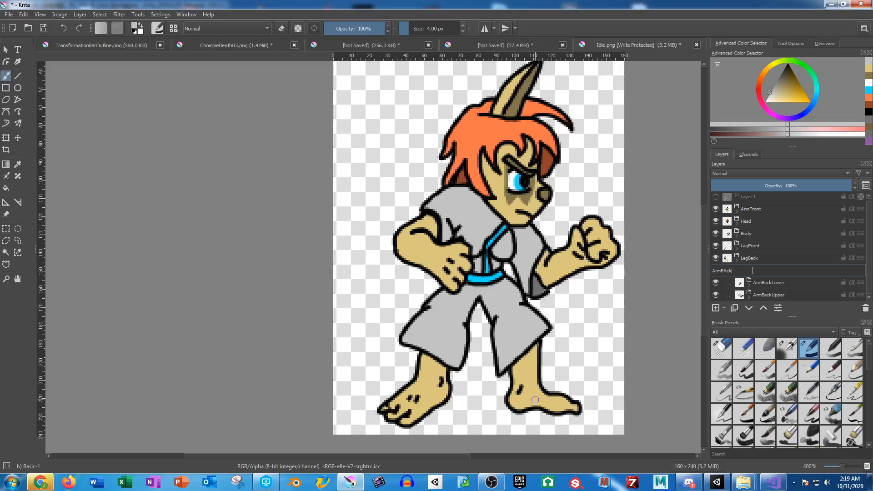
key("Return")
left_click(736, 275)
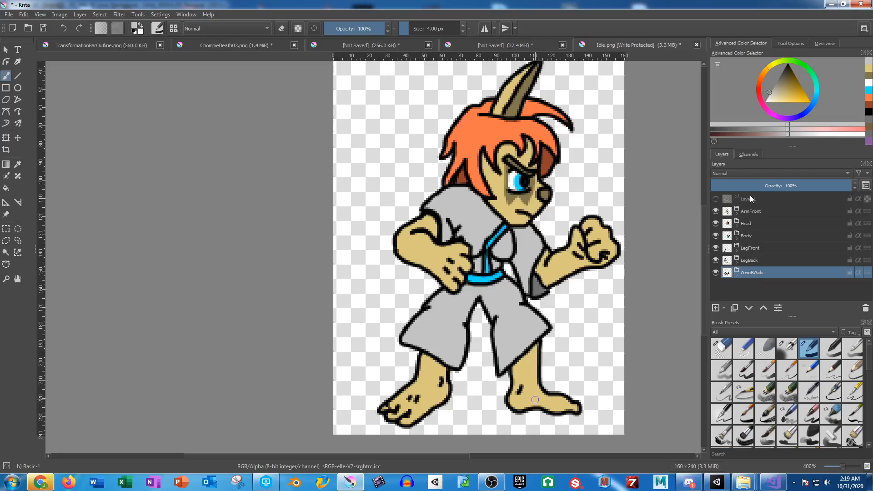
Step: Group all body-part groups from ArmFront to ArmBAck into one parent group named Idle01 and collapse it
mouse_move(749, 212)
left_click(756, 212, "shift")
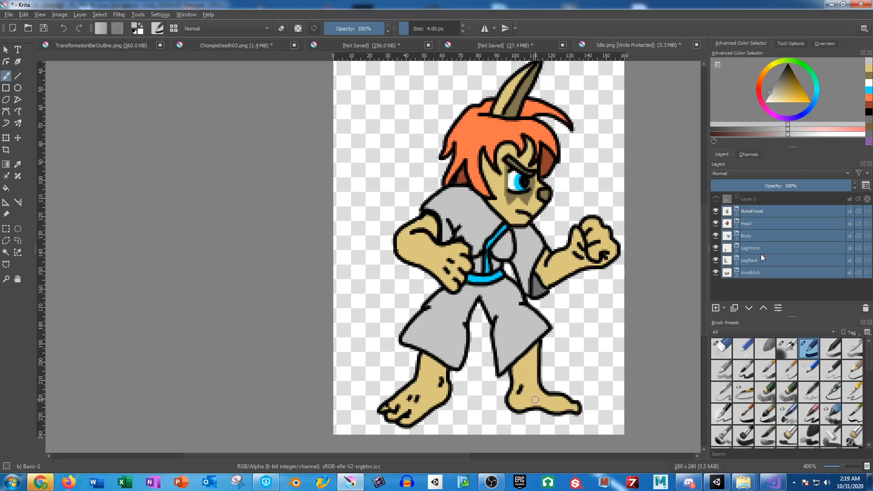
key("ctrl+g")
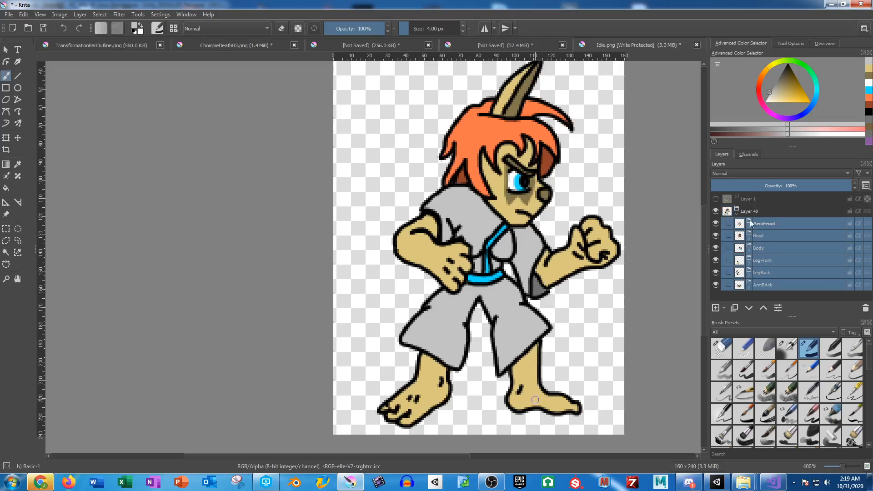
double_click(751, 211)
type("I")
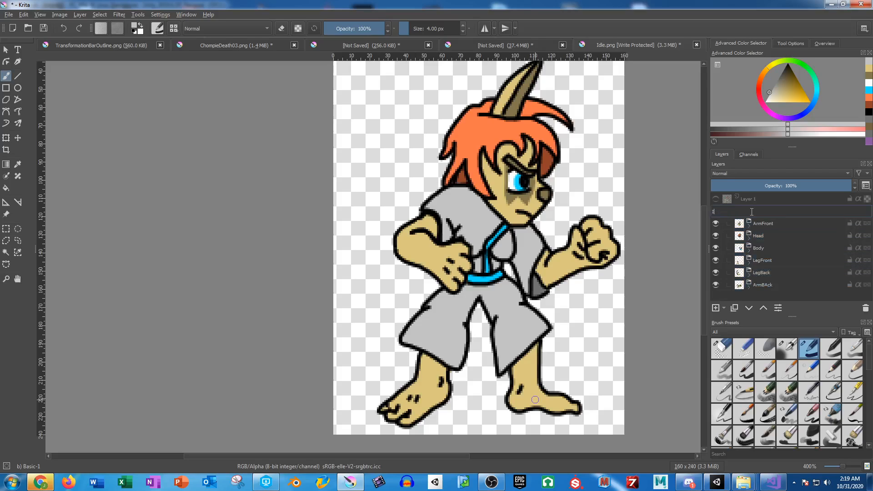
type("dle01")
key("Return")
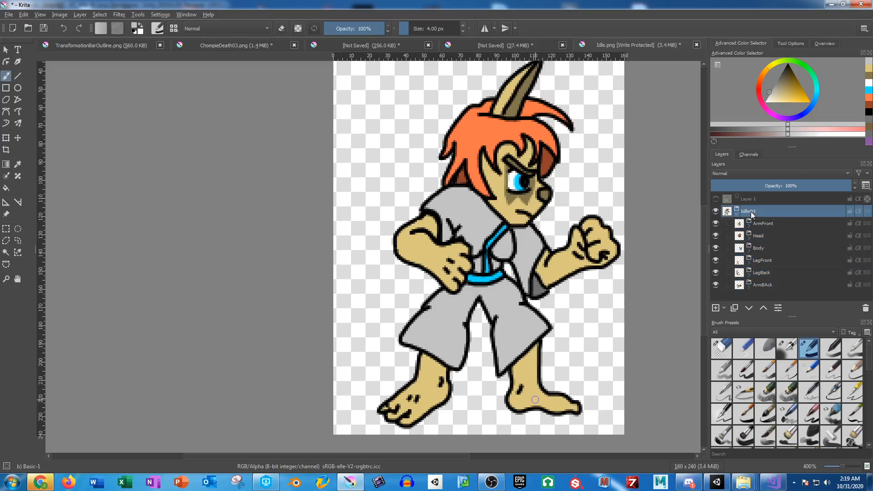
left_click(737, 214)
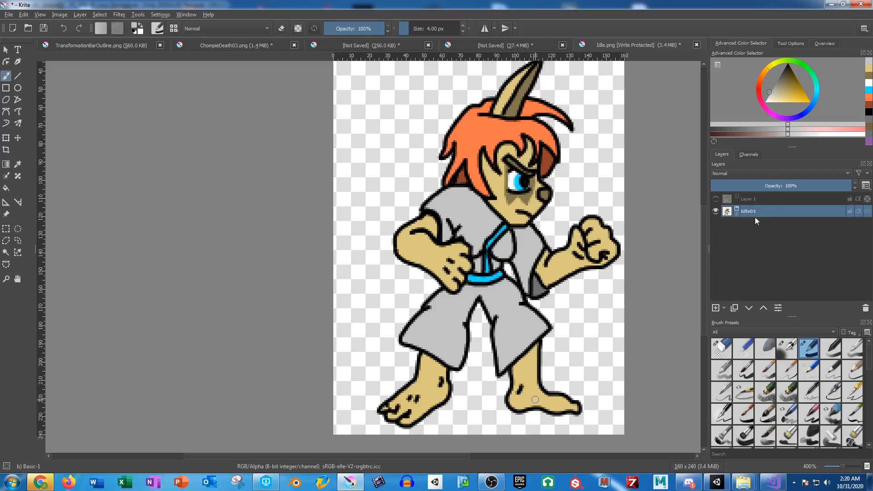
Step: Duplicate the Idle01 group, name the copy Idle07, and select the original group
mouse_move(757, 217)
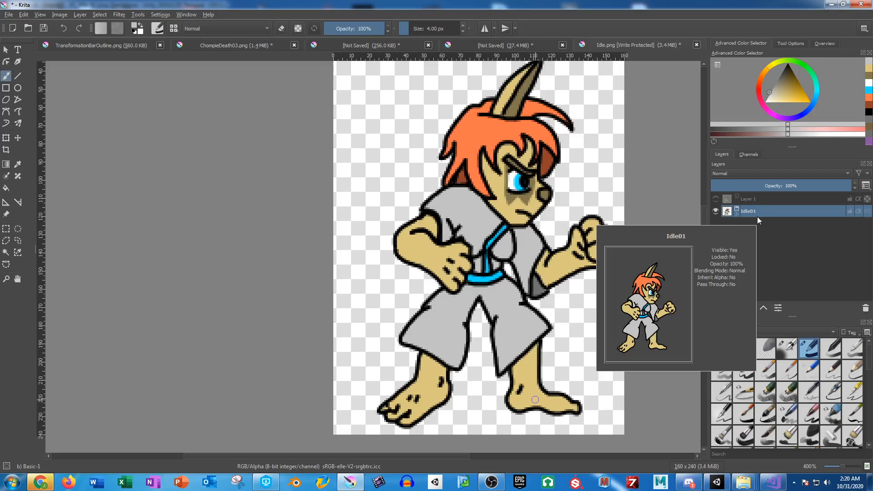
key("ctrl+j")
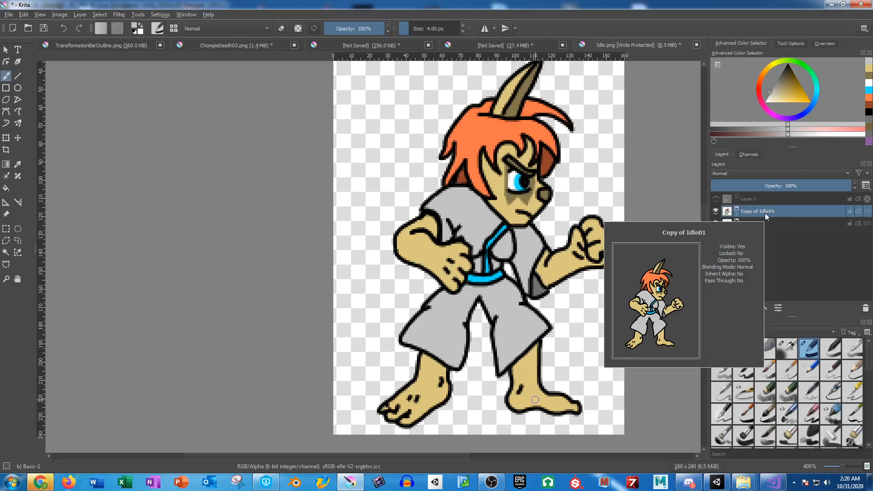
right_click(751, 227)
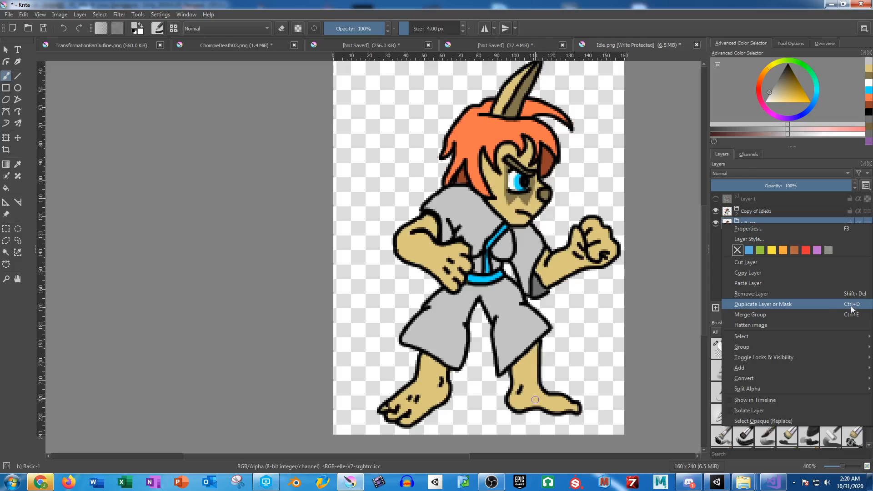
left_click(717, 248)
double_click(757, 210)
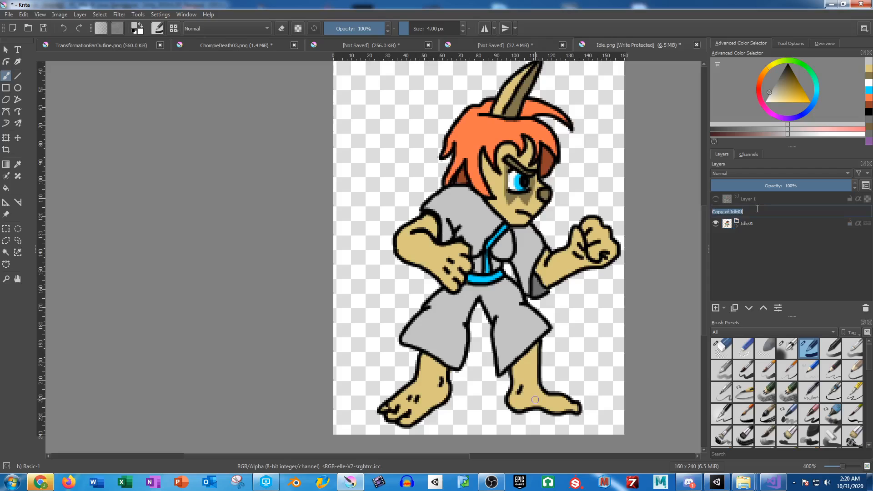
type("Idle07")
key("Return")
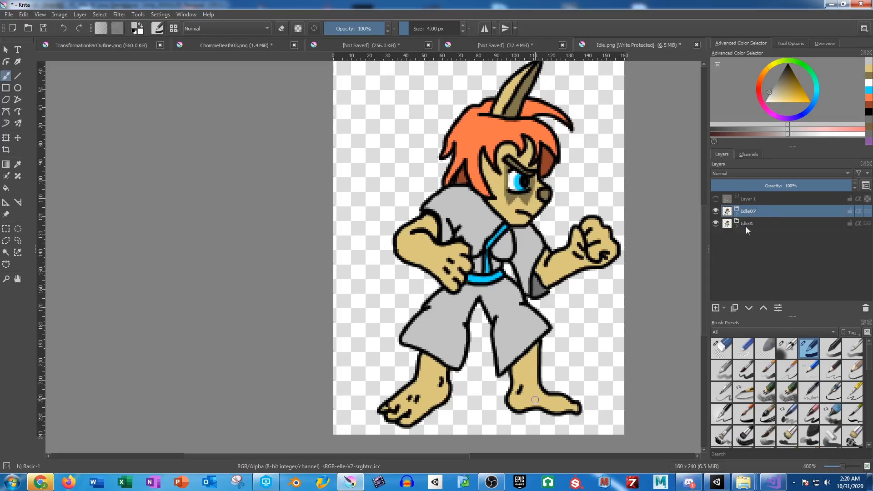
left_click(750, 225)
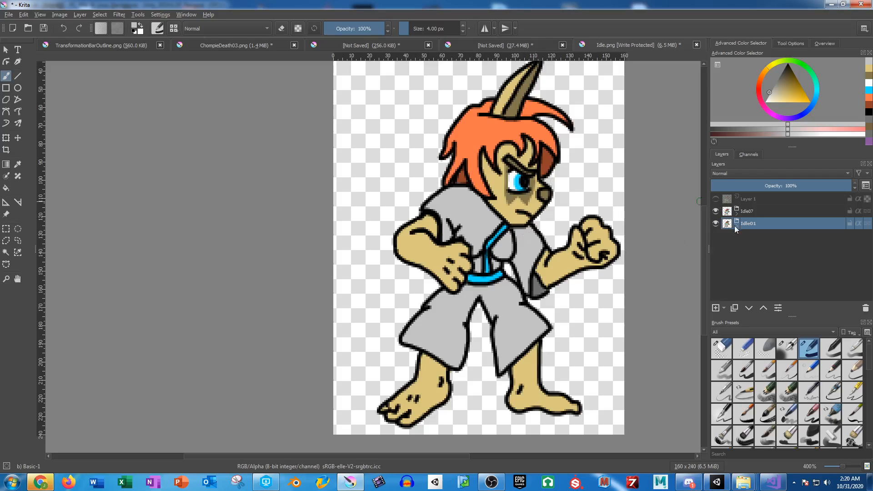
Step: Duplicate the Idle01 group and name the copy Idle02
key("ctrl+j")
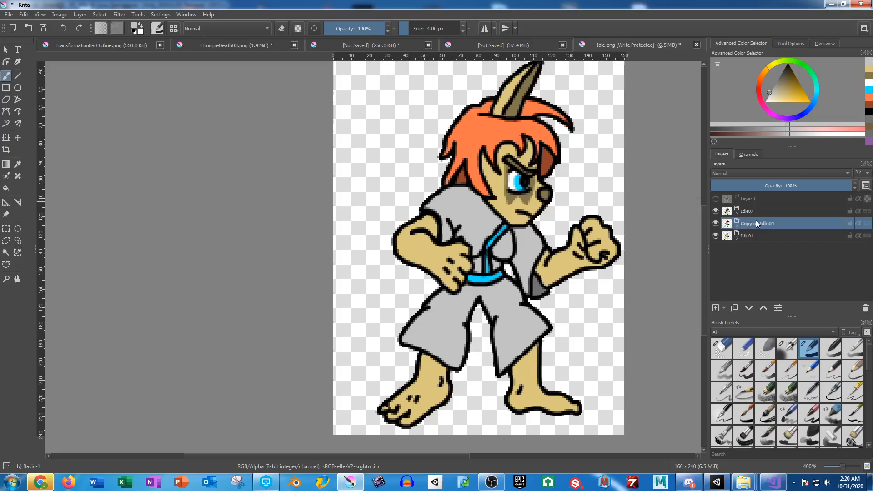
double_click(756, 220)
type("Idle")
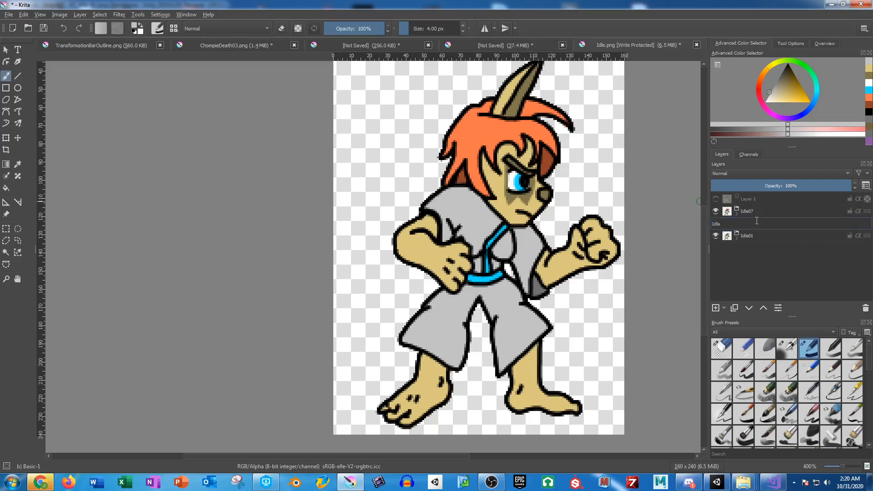
type("02")
key("Return")
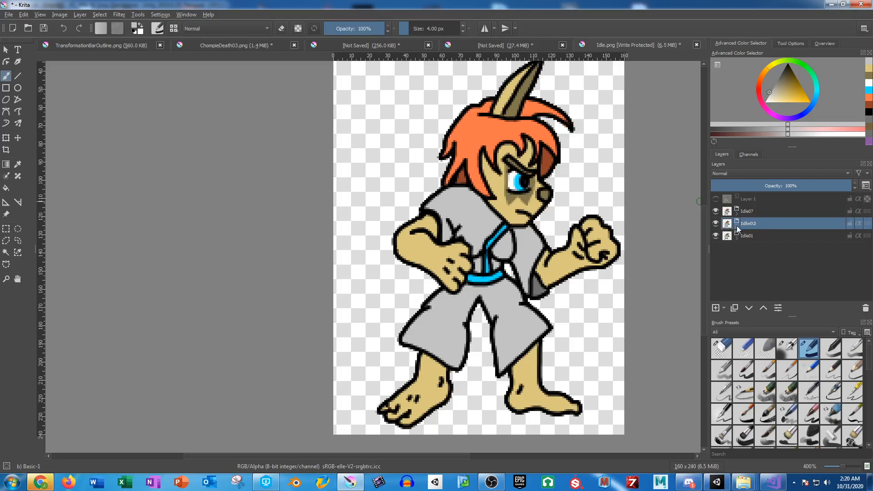
mouse_move(738, 229)
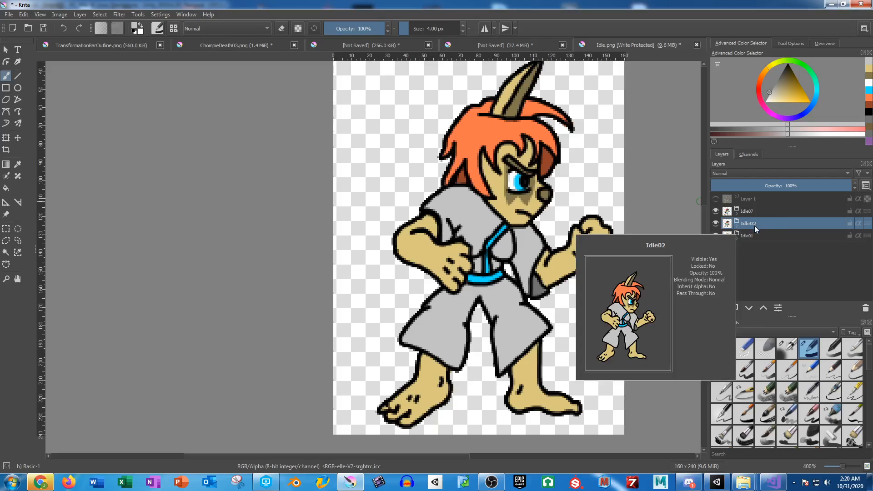
mouse_move(744, 212)
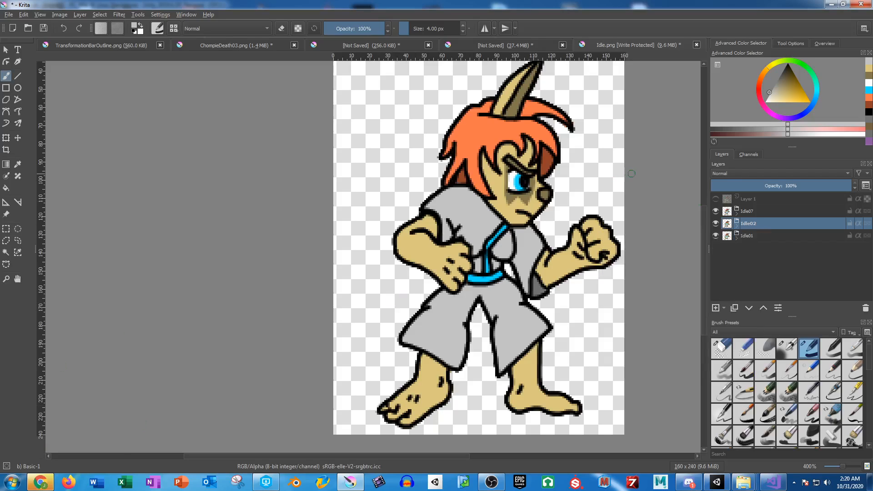
Step: Rename the Idle02 group as Idle03
double_click(769, 223)
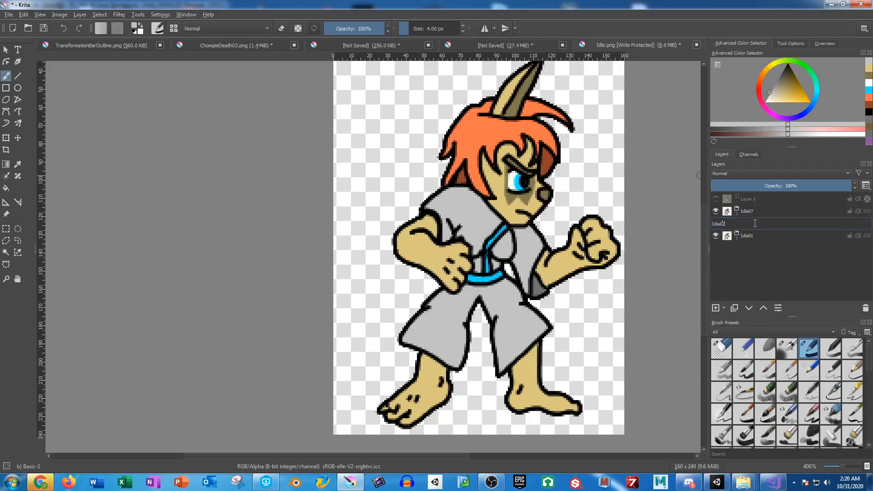
key("BackSpace")
type("3")
key("Return")
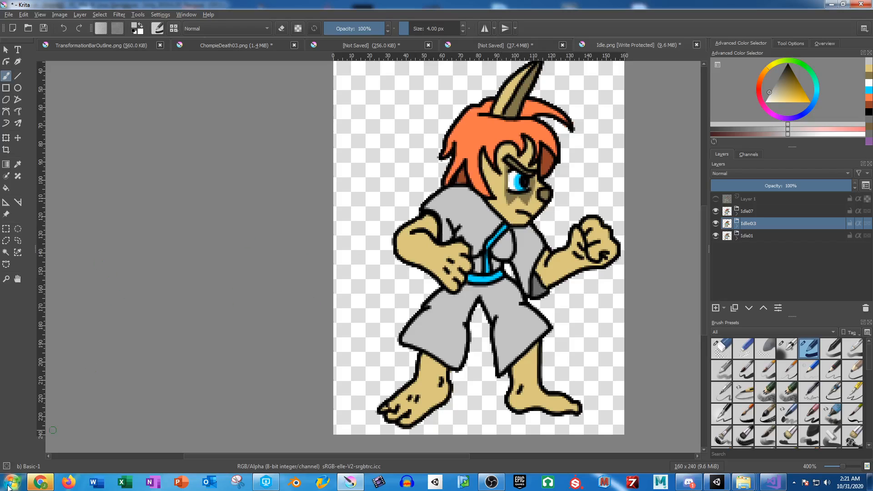
Step: Add a new paint layer above the Idle07 group and set the painting colour to black
scroll(389, 182, "up", 3)
scroll(385, 159, "up", 1)
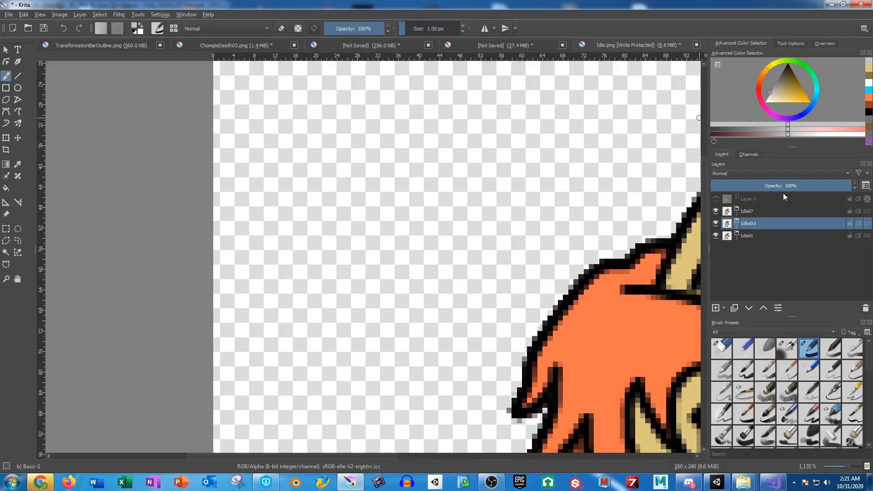
left_click(747, 210)
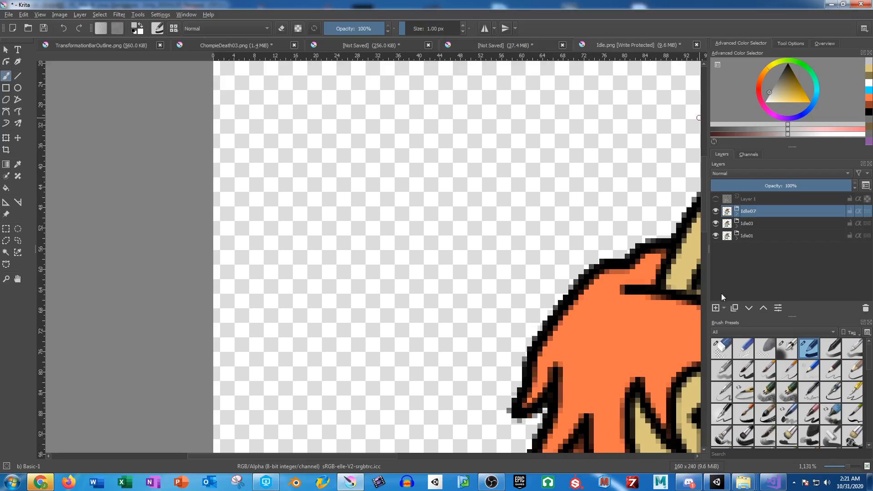
left_click(716, 311)
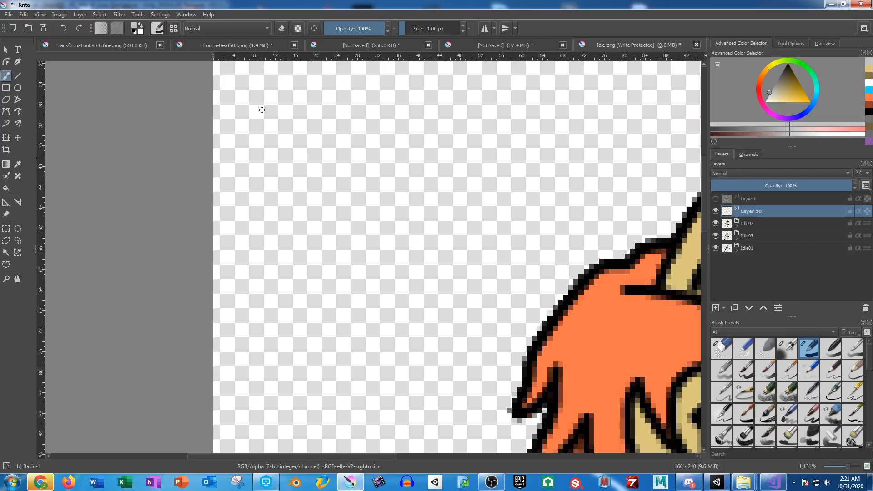
left_click_drag(249, 90, 250, 123)
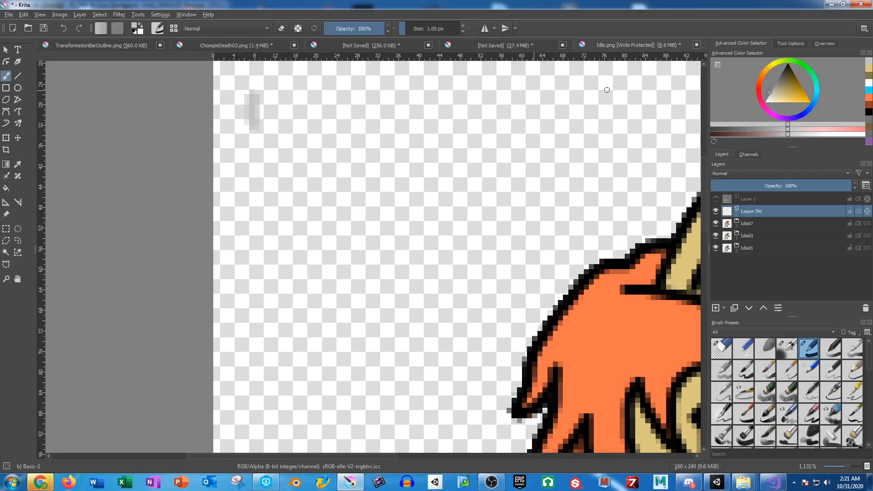
key("ctrl+z")
left_click_drag(782, 87, 795, 43)
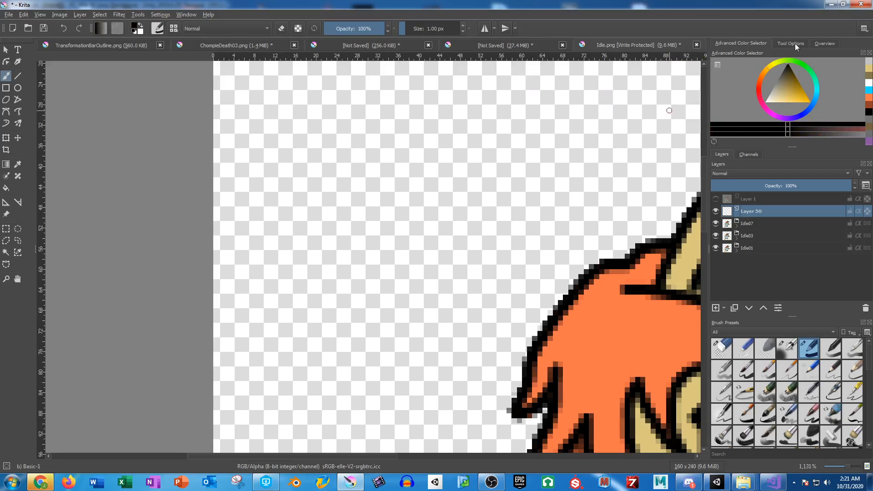
Step: Draw seven short vertical frame marks in a row above the character's head on the new layer
left_click_drag(247, 81, 247, 133)
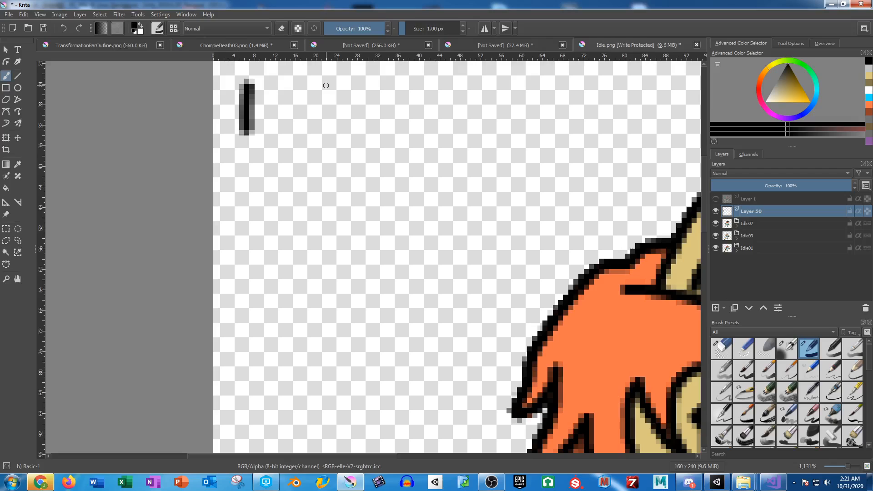
left_click_drag(328, 86, 320, 143)
left_click_drag(426, 86, 426, 117)
left_click_drag(504, 80, 504, 112)
left_click_drag(587, 79, 586, 119)
mouse_move(653, 78)
left_mouse_down()
mouse_move(643, 130)
mouse_move(579, 147)
left_mouse_up()
left_click_drag(677, 90, 678, 138)
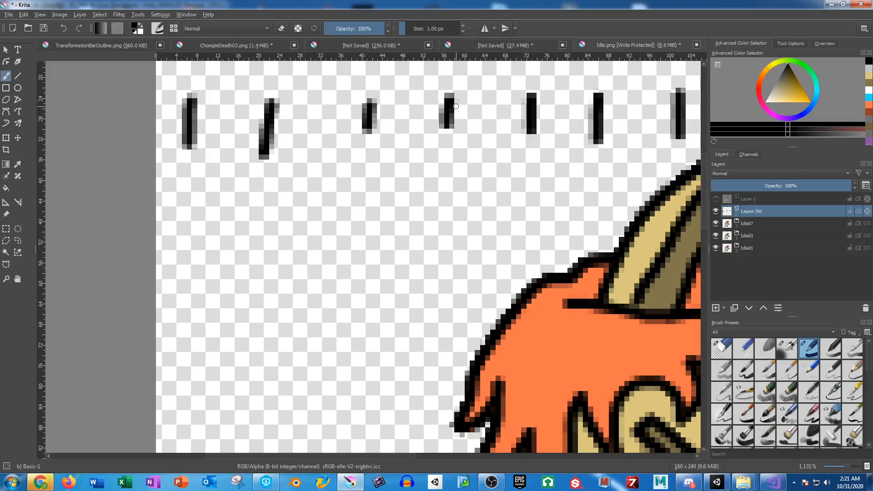
Step: Rename the Idle03 group as Idle04
double_click(749, 222)
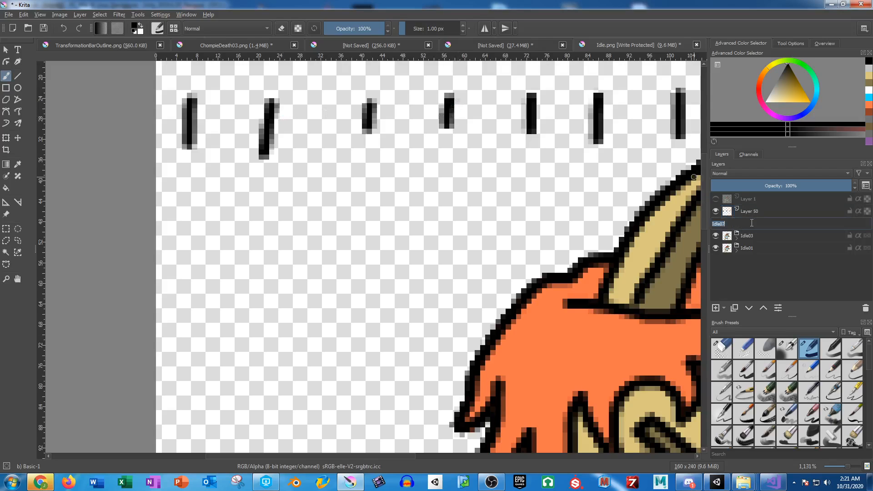
double_click(749, 236)
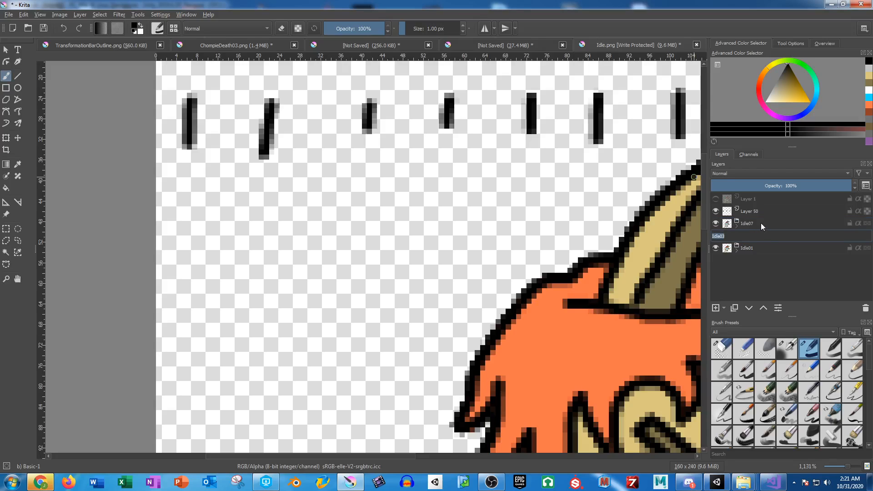
left_click(748, 238)
key("BackSpace")
type("4")
key("Return")
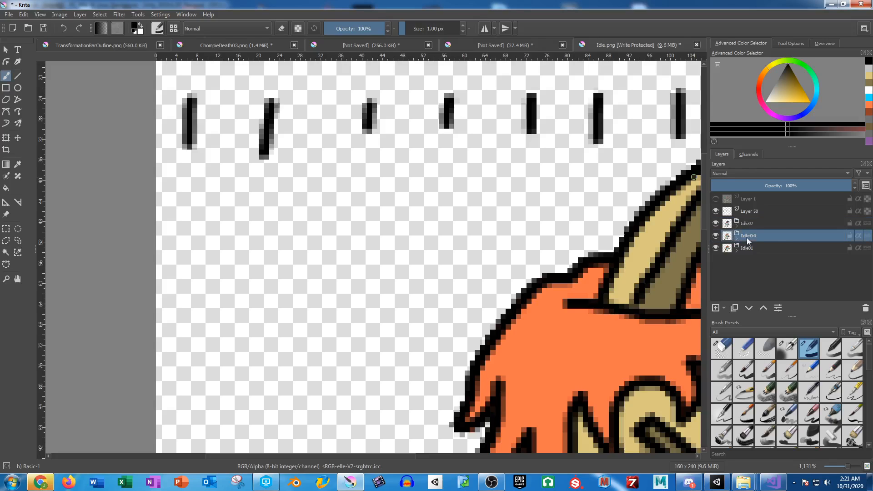
Step: Move the layer with the frame marks straight up to the top edge of the canvas
left_click_drag(532, 234, 311, 191)
scroll(412, 232, "down", 2)
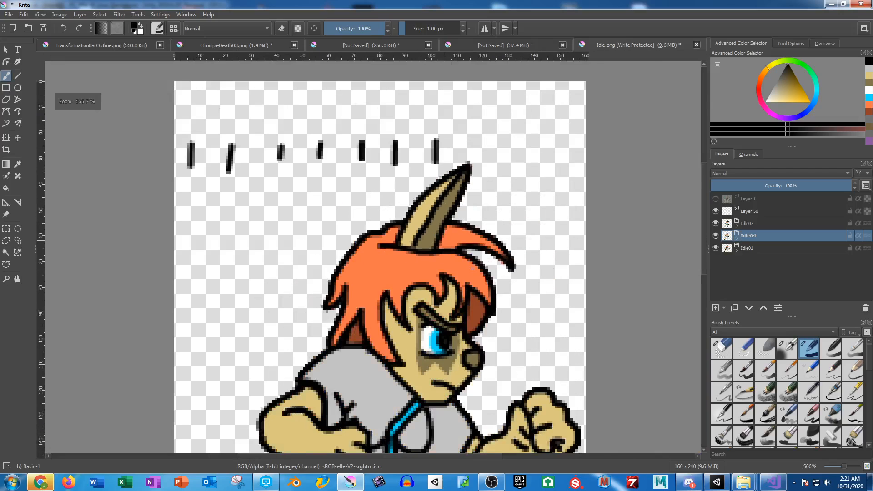
left_click_drag(413, 232, 420, 175)
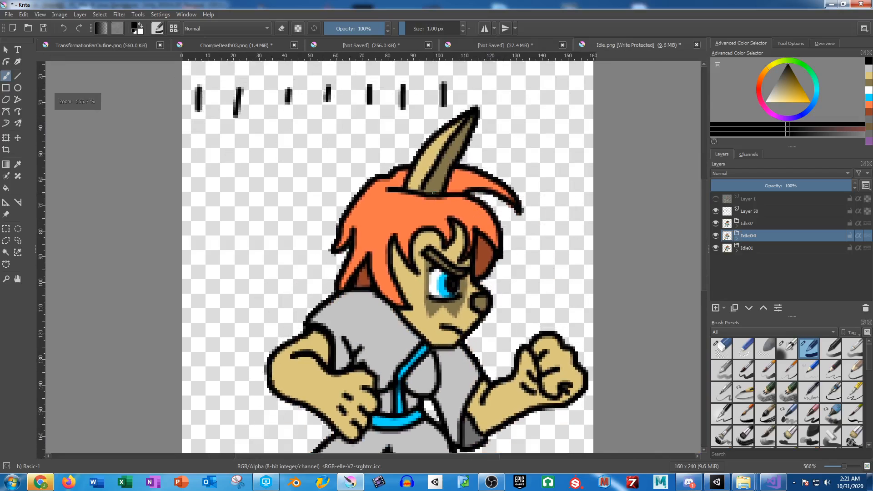
left_click(752, 211)
scroll(227, 124, "up", 4)
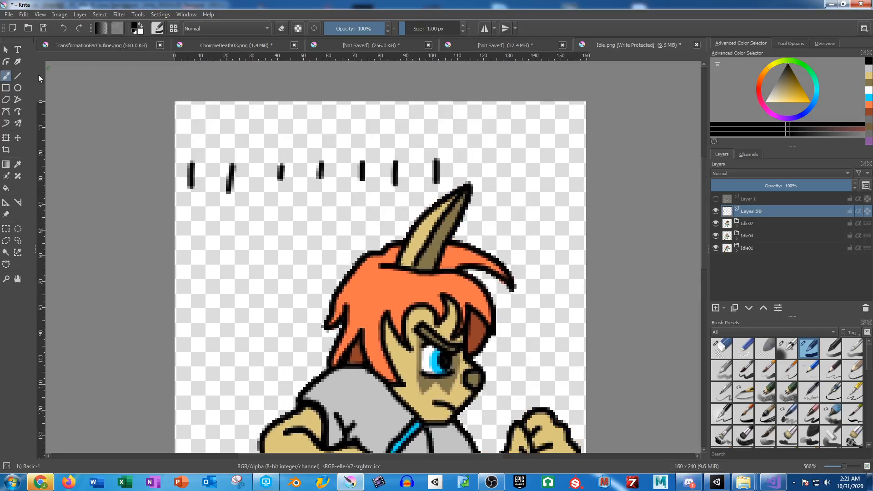
left_click(18, 138)
left_click_drag(292, 173, 290, 126)
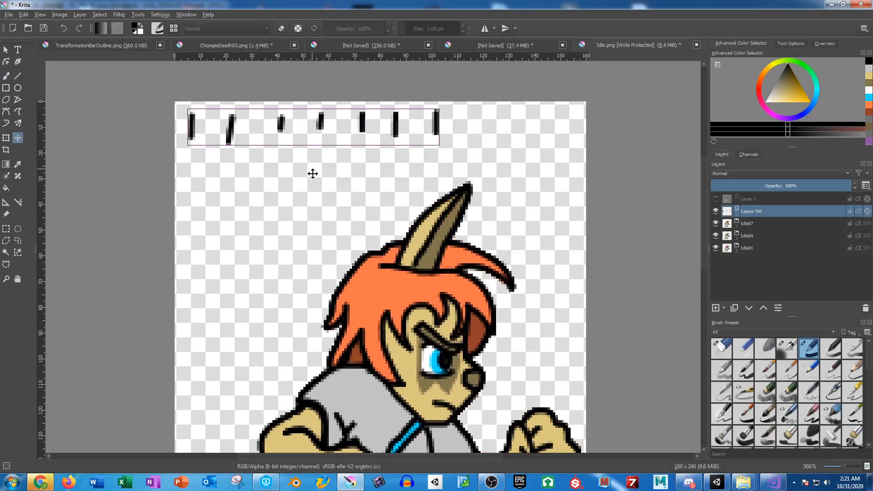
Step: Cross out the first, seventh and fourth frame marks with diagonal brush strokes to flag them as keyframes
left_click(9, 77)
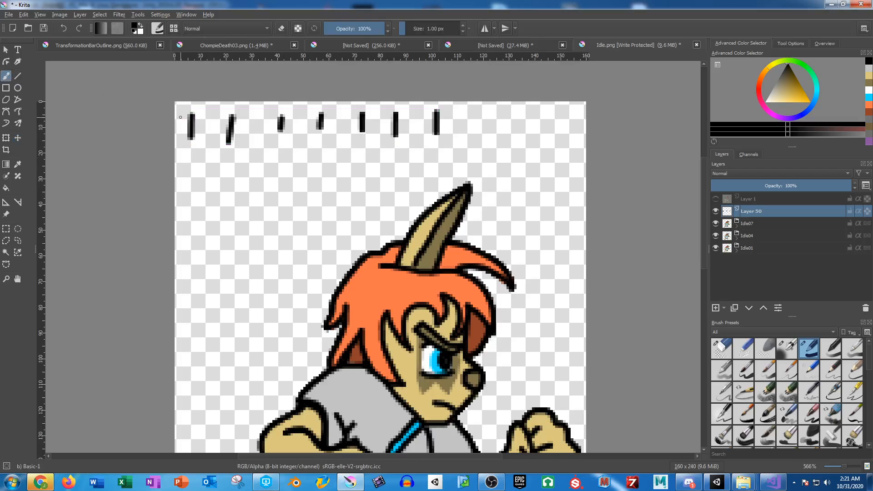
left_click_drag(181, 117, 199, 138)
left_click_drag(424, 110, 453, 132)
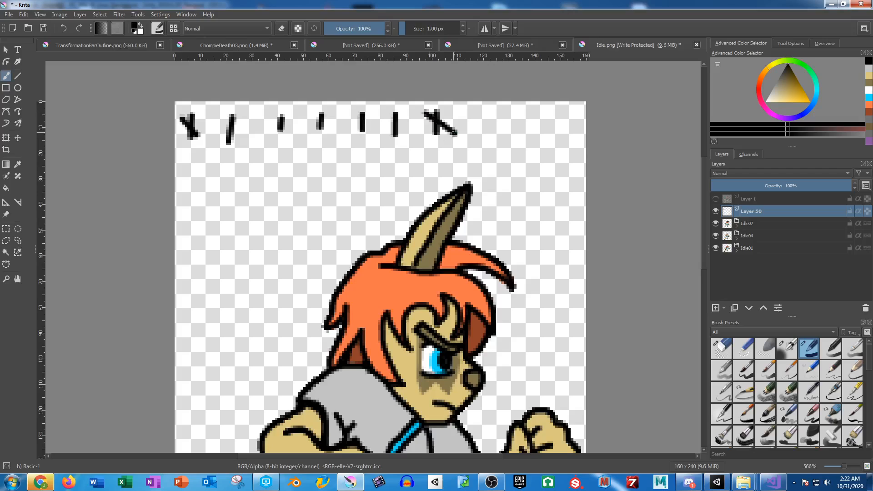
left_click_drag(309, 114, 330, 136)
Step: Rotate the ArmFront group inside Idle04 clockwise, with its pivot placed at the shoulder, and apply the transform
left_click(754, 234)
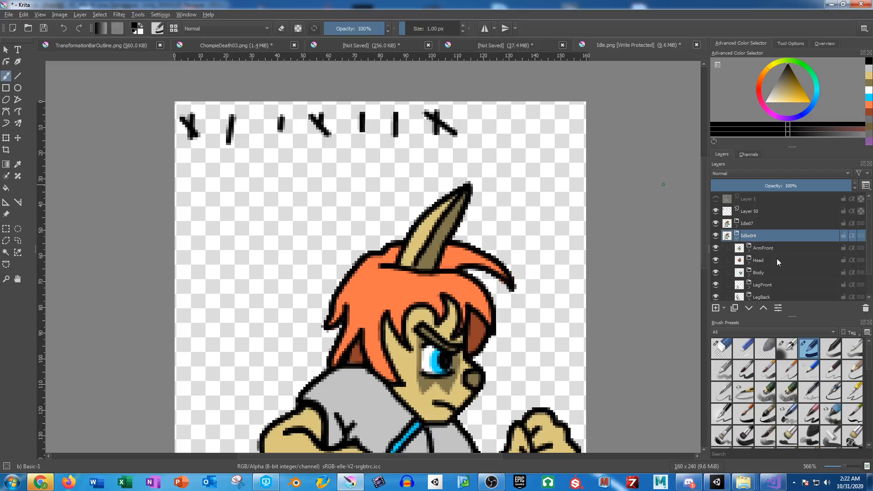
scroll(779, 259, "down", 2)
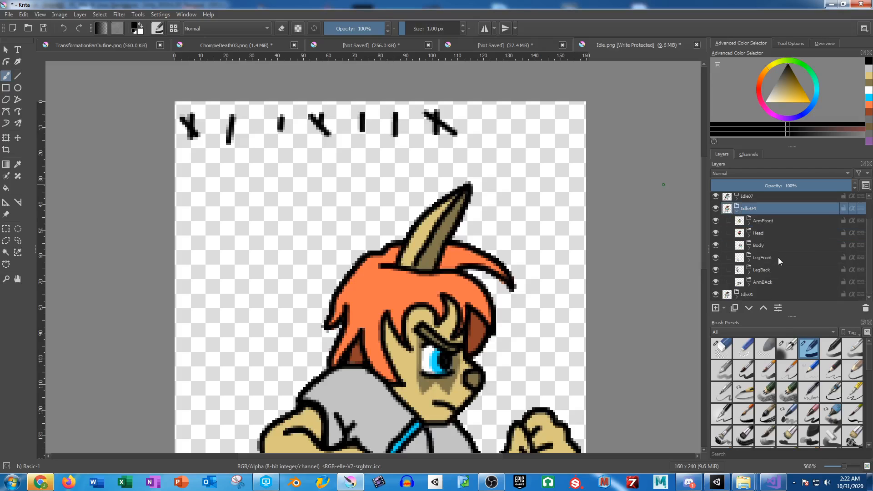
left_click(750, 224)
left_click_drag(473, 270, 502, 108)
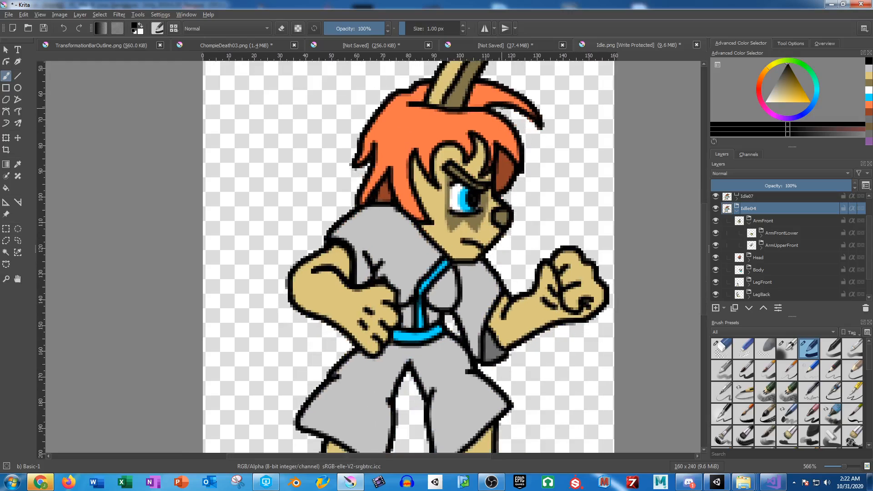
left_click(774, 220)
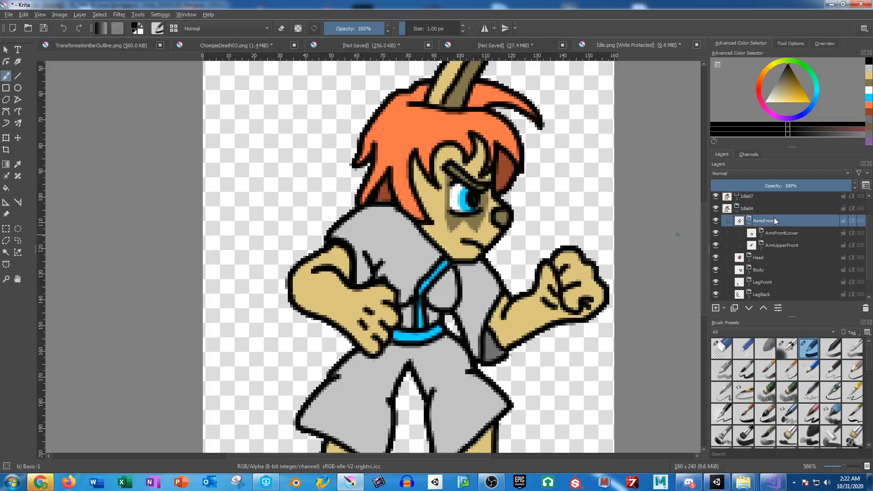
left_click(6, 229)
left_click(6, 138)
left_click_drag(442, 240, 454, 266)
key("ctrl+z")
left_click_drag(354, 278, 378, 225)
left_click_drag(453, 225, 450, 268)
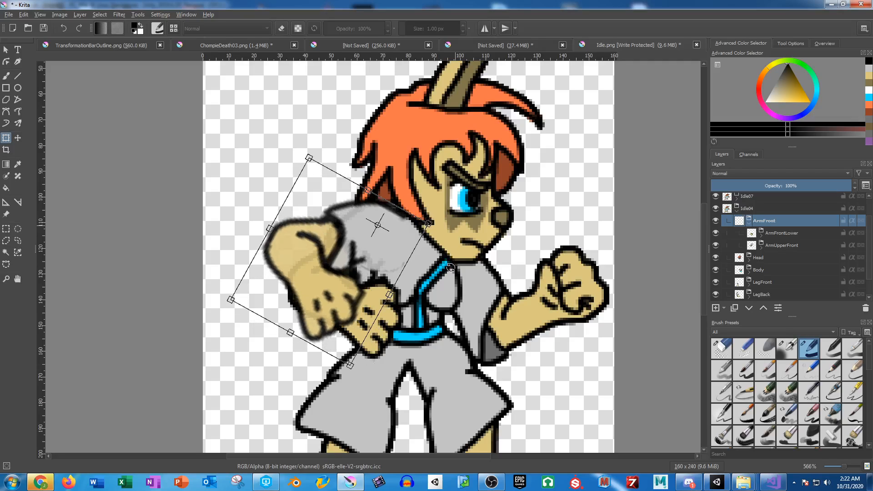
key("Return")
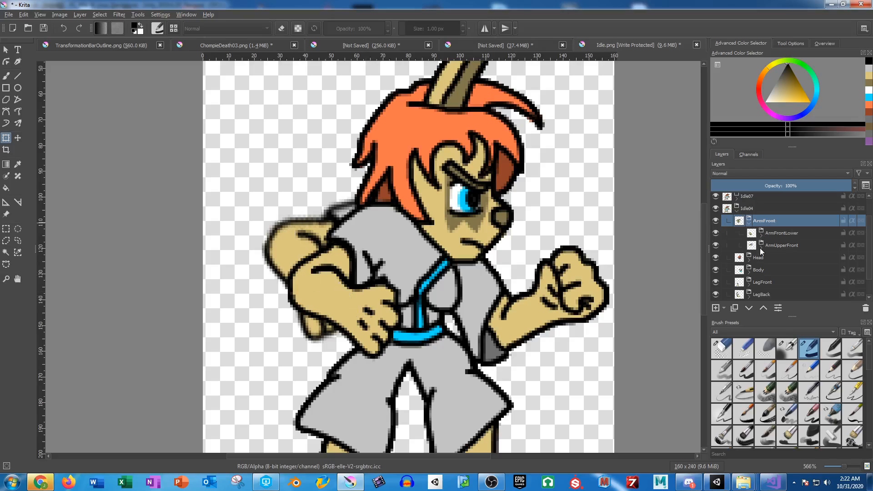
Step: Rotate the ArmFrontLower group clockwise about a pivot at the elbow so the hand points straight down, and apply it
mouse_move(760, 249)
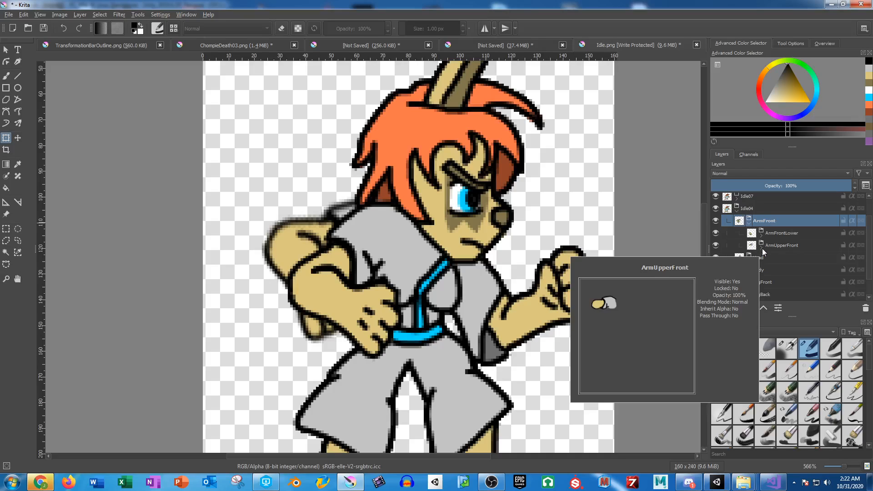
left_click(784, 247)
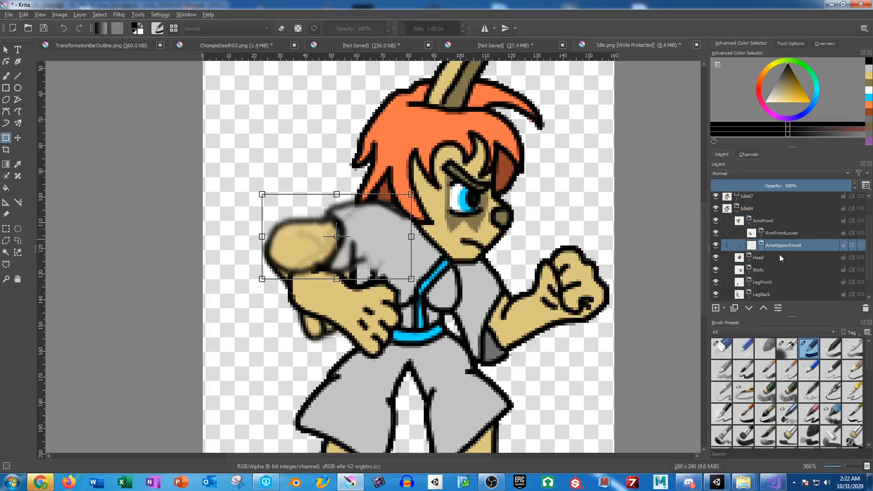
left_click(776, 237)
left_click(337, 231)
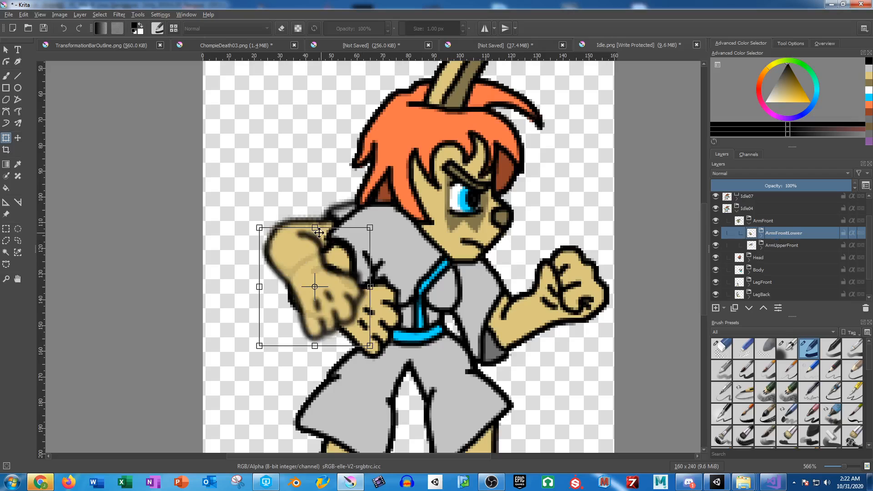
left_click_drag(315, 287, 288, 243)
left_click_drag(403, 278, 379, 323)
key("Return")
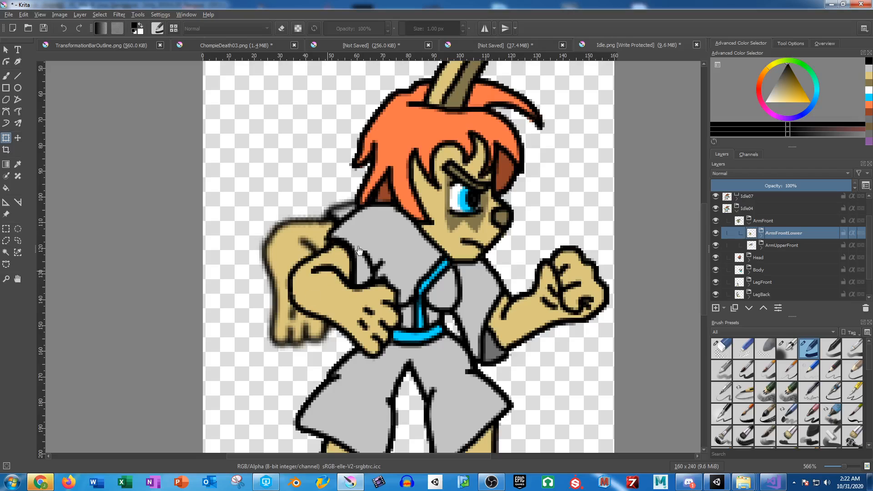
Step: Rotate the Head group inside Idle04 clockwise, with its pivot placed at the base of the neck, and apply the transform
left_click(750, 223)
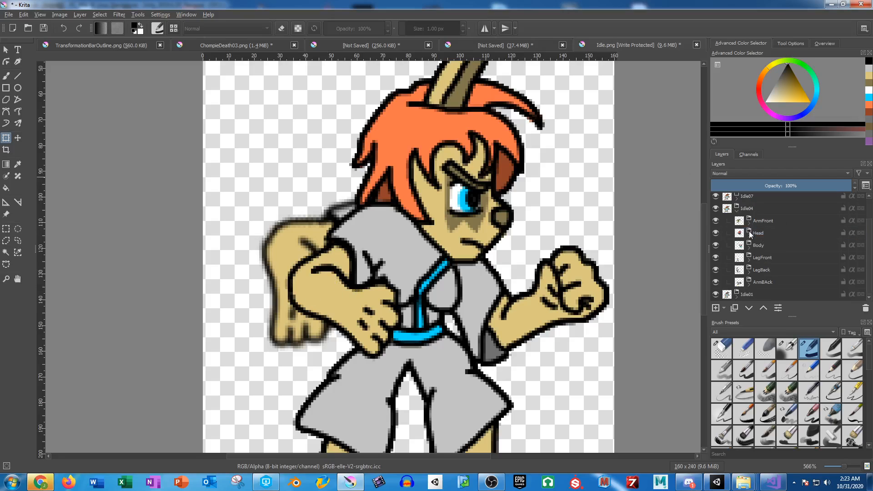
left_click(750, 233)
left_click(776, 258)
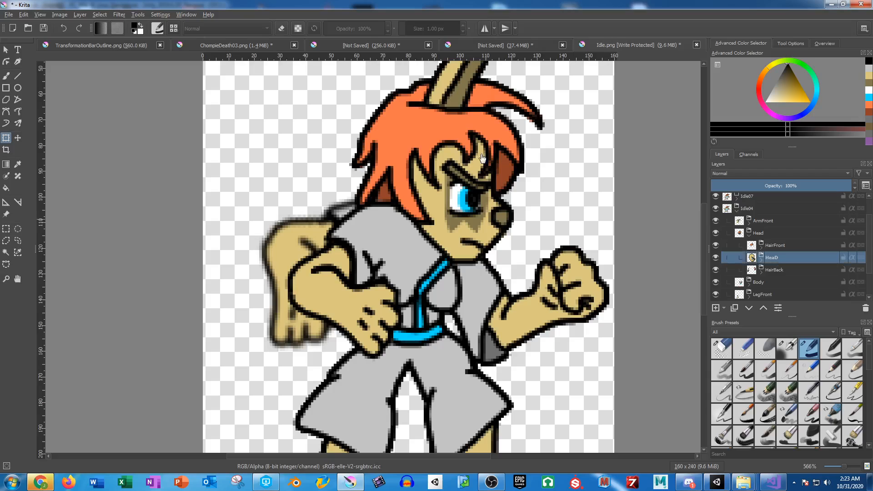
left_click(764, 235)
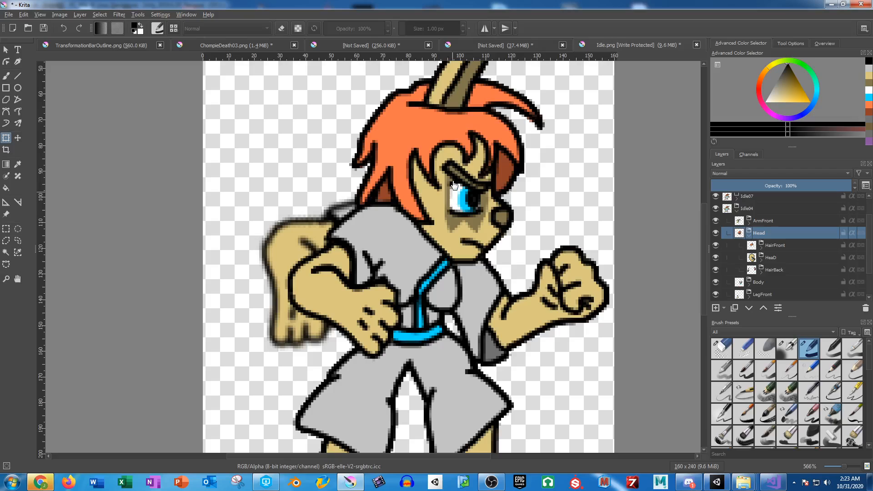
left_click_drag(447, 142, 412, 221)
left_click_drag(614, 167, 600, 245)
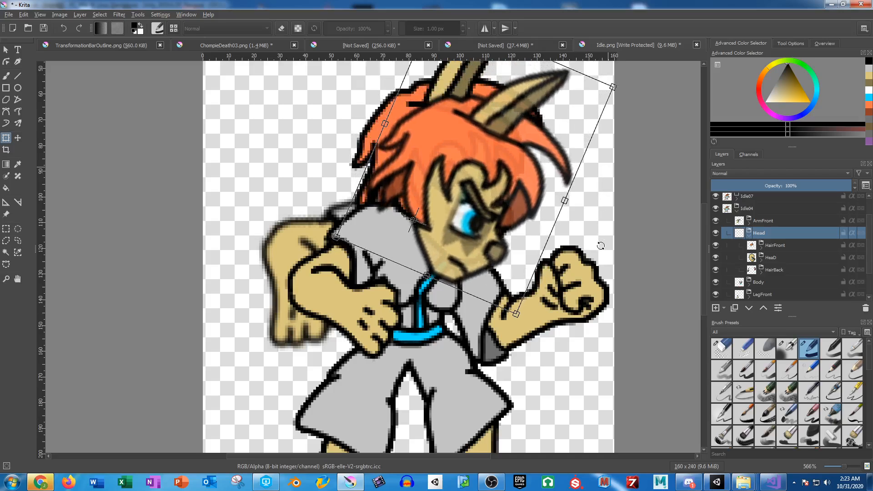
key("Escape")
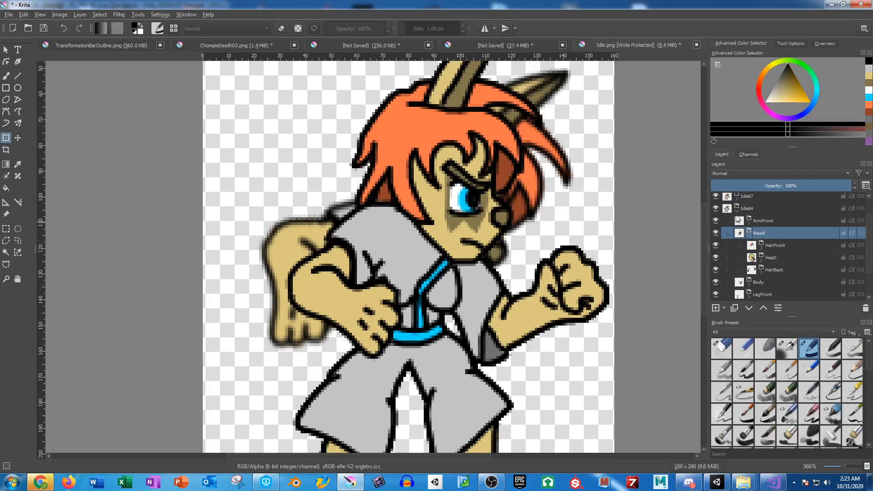
Step: Hide the Idle07 group and collapse the Head group
scroll(731, 232, "up", 2)
left_click(716, 224)
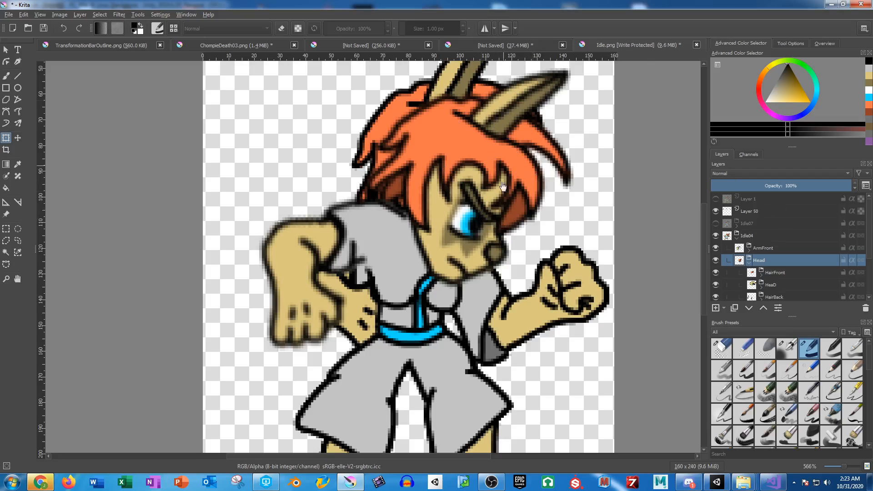
left_click_drag(504, 187, 538, 149)
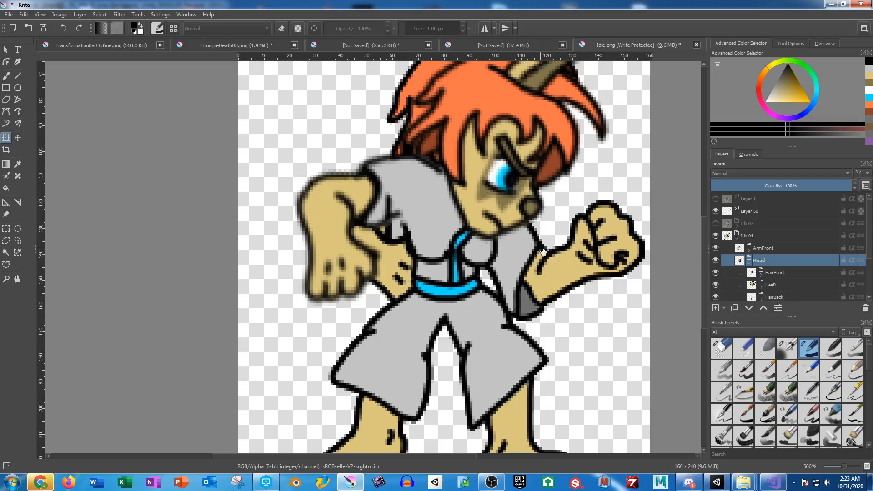
left_click(749, 262)
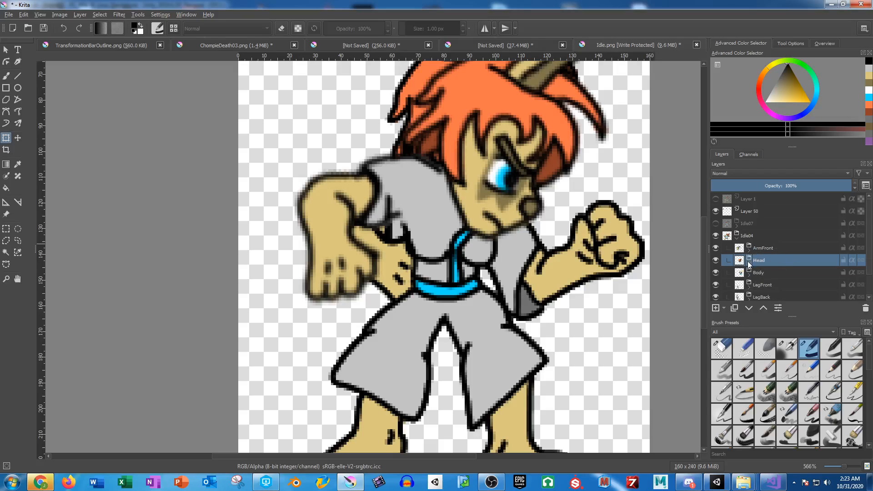
Step: Rotate the ArmBAck group inside Idle04 clockwise about a pivot at the shoulder so the fist drops lower, and apply it
scroll(790, 279, "down", 1)
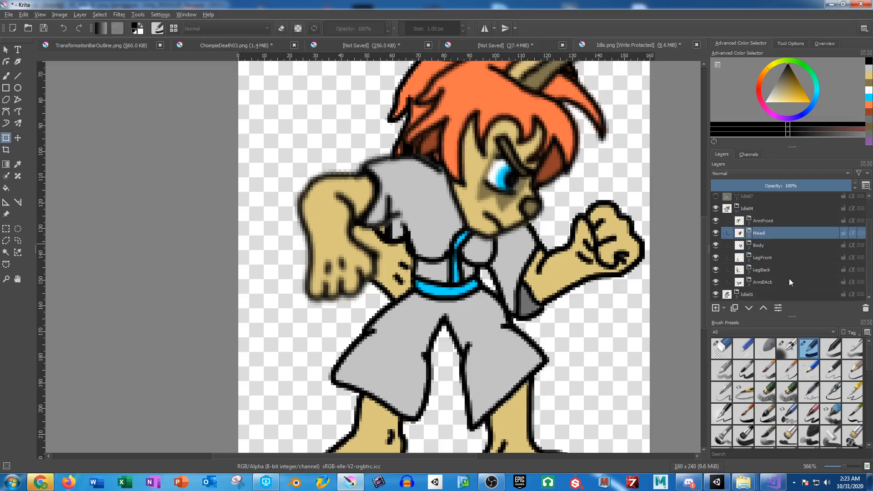
left_click(757, 283)
left_click(504, 252)
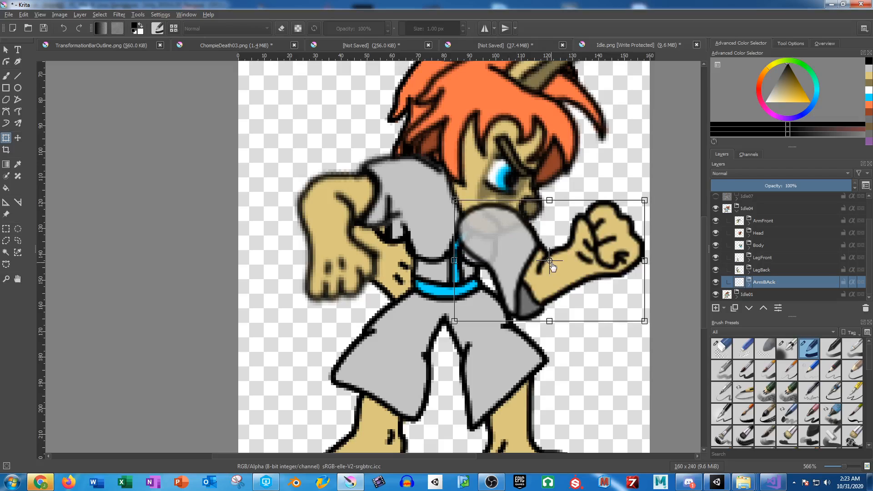
left_click_drag(551, 262, 478, 229)
left_click_drag(632, 352, 545, 399)
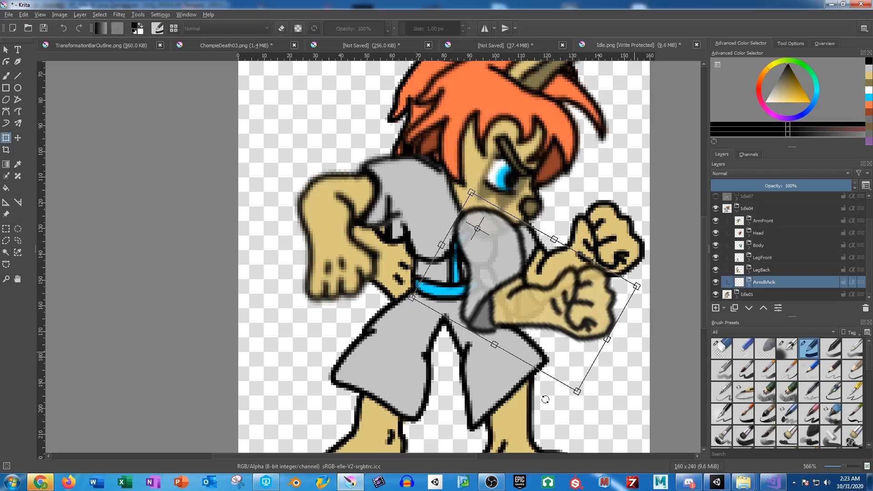
key("Return")
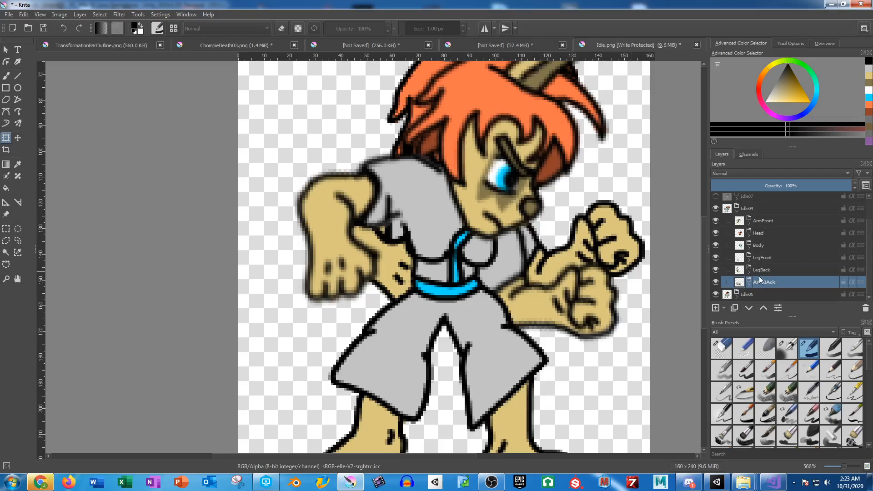
Step: Rotate the ArmBackLower group clockwise about a pivot at the elbow so the forearm angles downward, and apply it
left_click(750, 285)
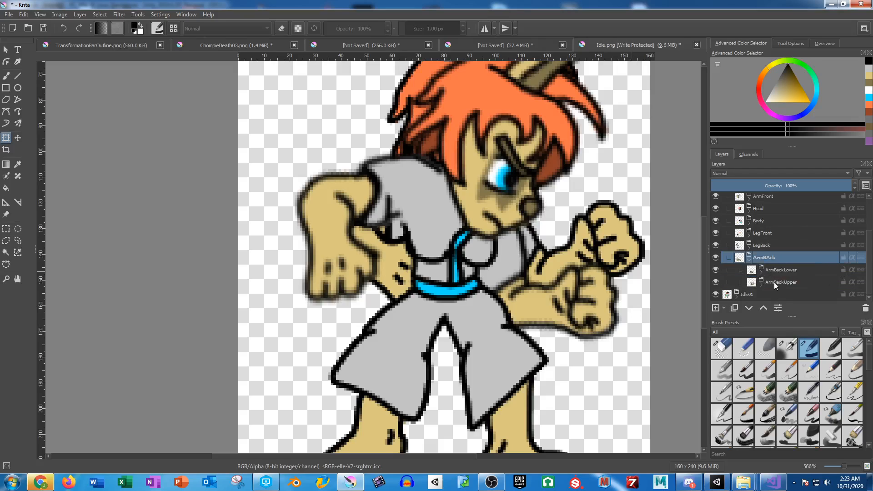
left_click(775, 284)
left_click(783, 269)
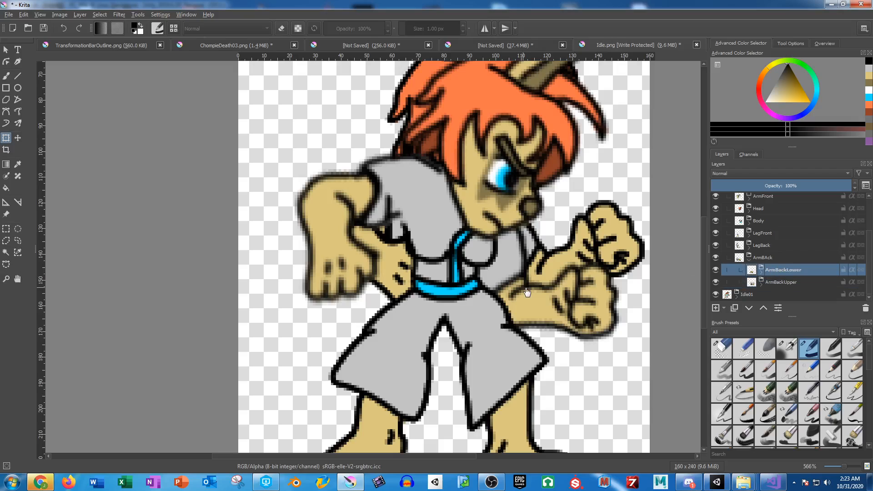
left_click_drag(558, 301, 498, 302)
left_click_drag(648, 287, 625, 338)
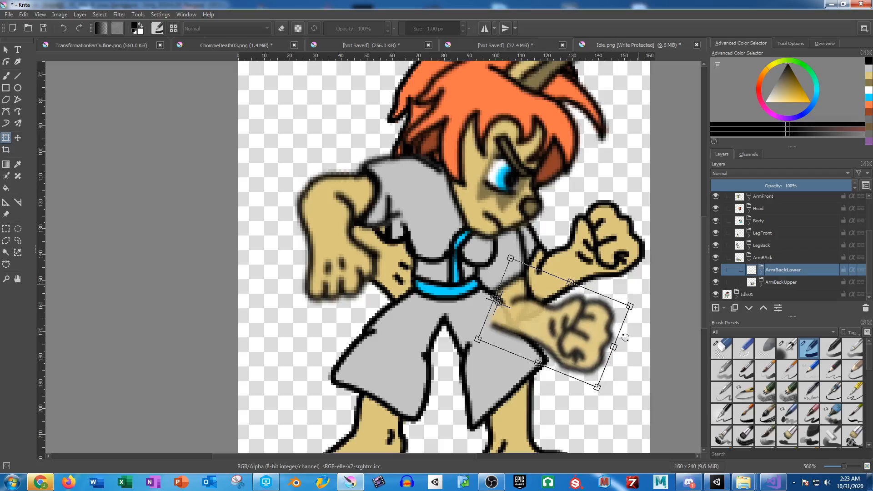
key("Return")
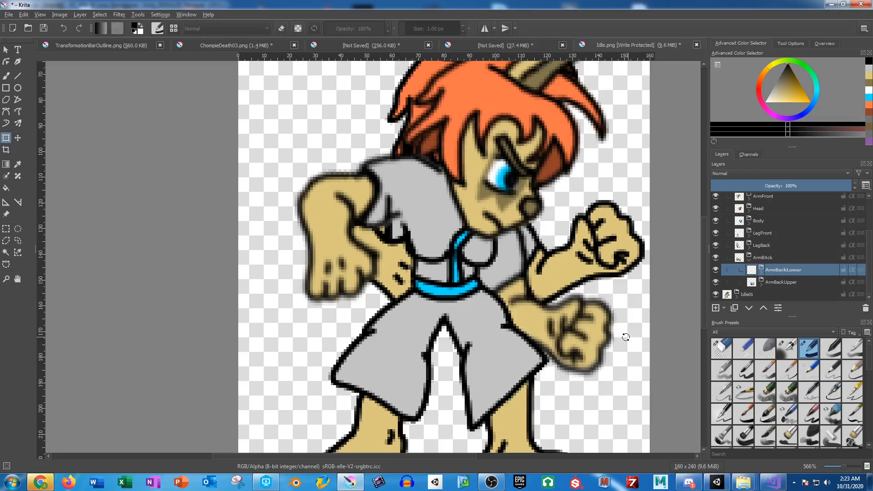
Step: Collapse the ArmBAck group and briefly hide Idle01 to view the Idle04 pose on its own
left_click(748, 261)
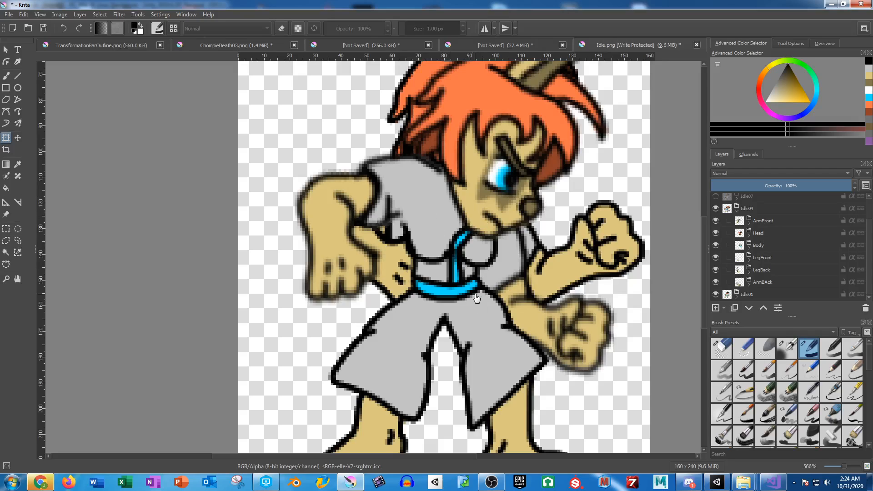
left_click(715, 294)
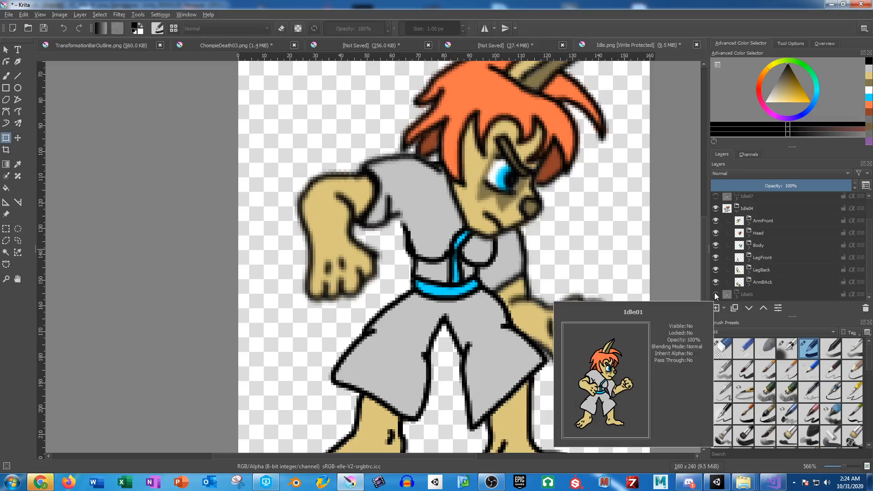
left_click(715, 294)
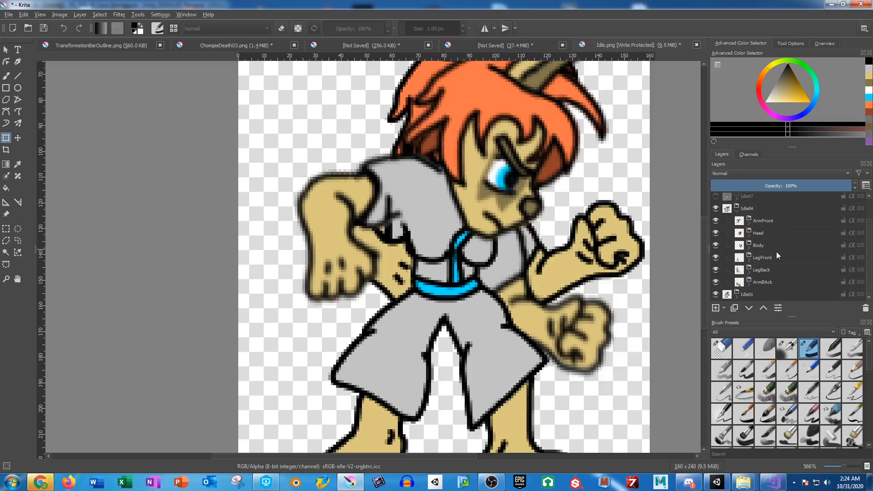
Step: Tilt the Body group inside Idle04 slightly clockwise, widen it a little toward the character's back, and apply the transform
left_click(752, 244)
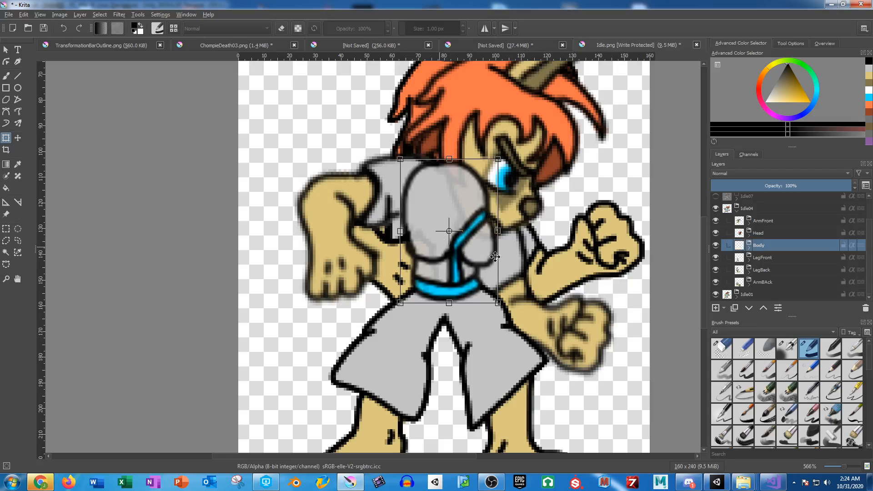
left_click_drag(527, 224, 530, 241)
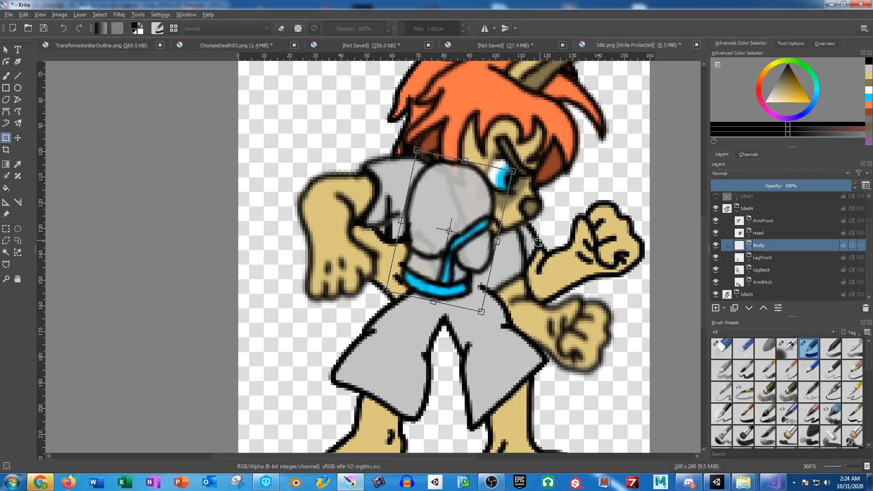
left_click_drag(400, 221, 396, 216)
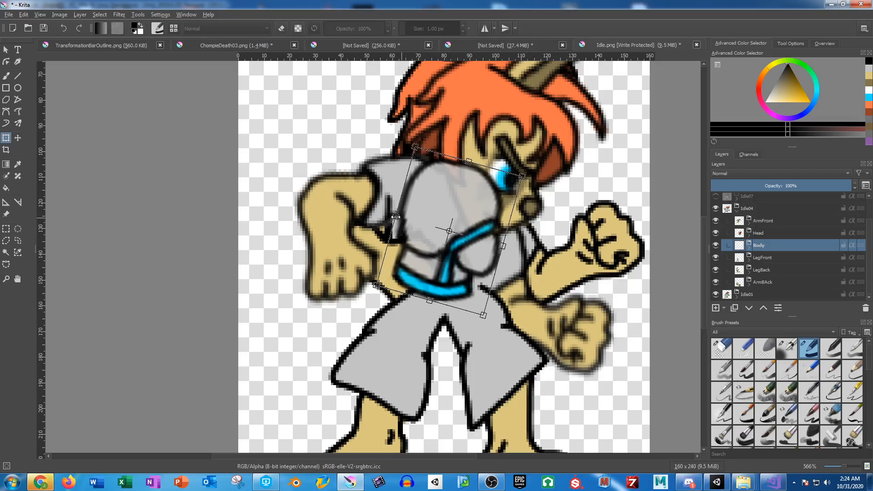
key("Return")
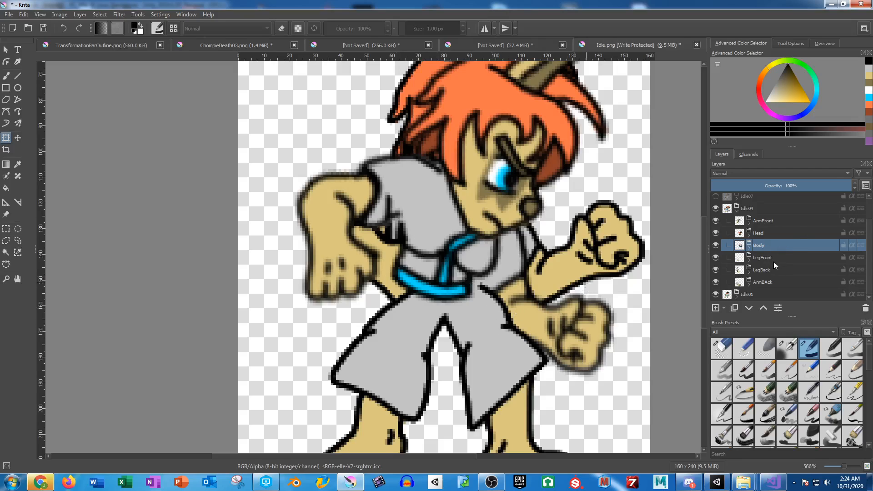
Step: Shift the LegBack group inside Idle04 left under the belt, rotate it slightly clockwise about a pivot at the hip, and apply it
left_click(773, 261)
left_click(769, 271, "ctrl")
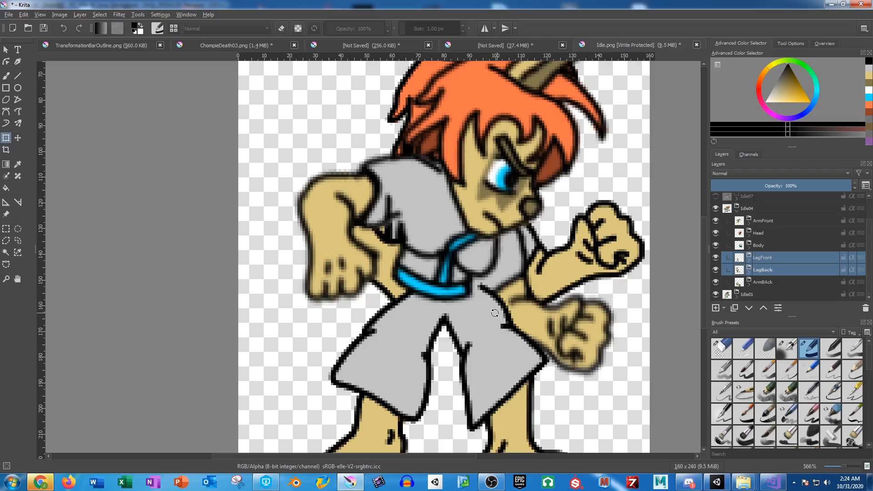
left_click_drag(475, 326, 455, 335)
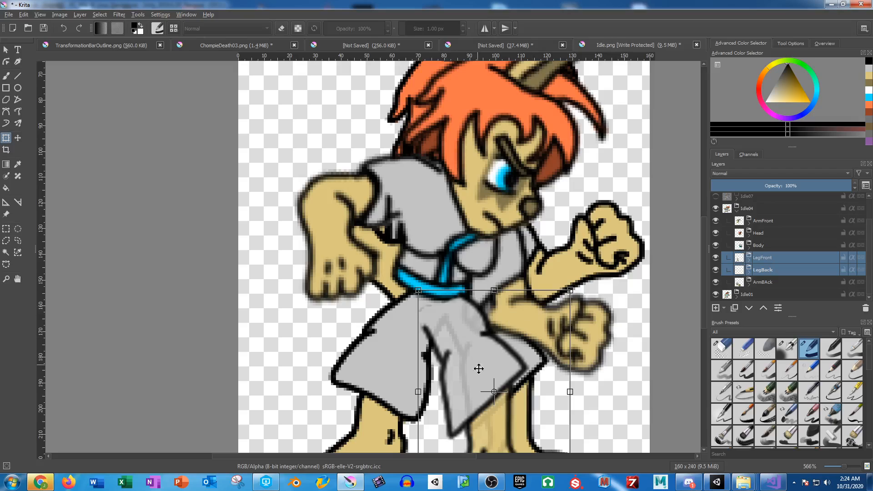
left_click_drag(495, 396, 444, 317)
left_click_drag(617, 325, 612, 347)
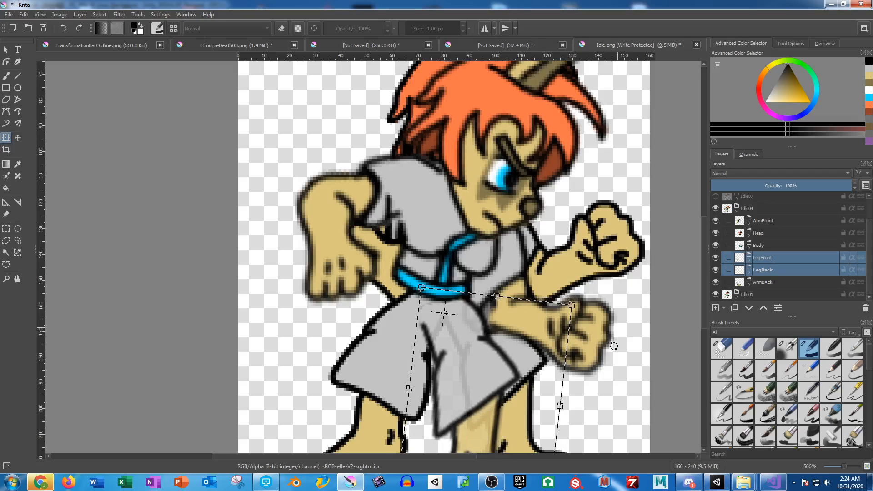
left_click(771, 269)
Step: Transform the LegFront group inside Idle04 so it sits slightly higher and farther left under the belt, and apply it
left_click(767, 258)
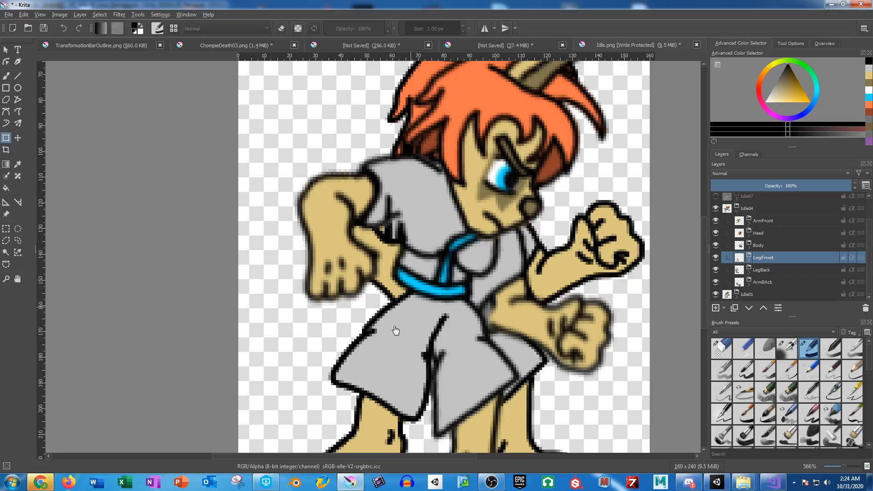
left_click_drag(405, 338, 390, 322)
left_click_drag(456, 312, 452, 304)
left_click_drag(403, 316, 409, 315)
key("Return")
Step: Nest the FootBack group inside LegLowerBack within LegBack, placed beneath LegLowerBackOutline and Layer 42
left_click_drag(468, 311, 500, 222)
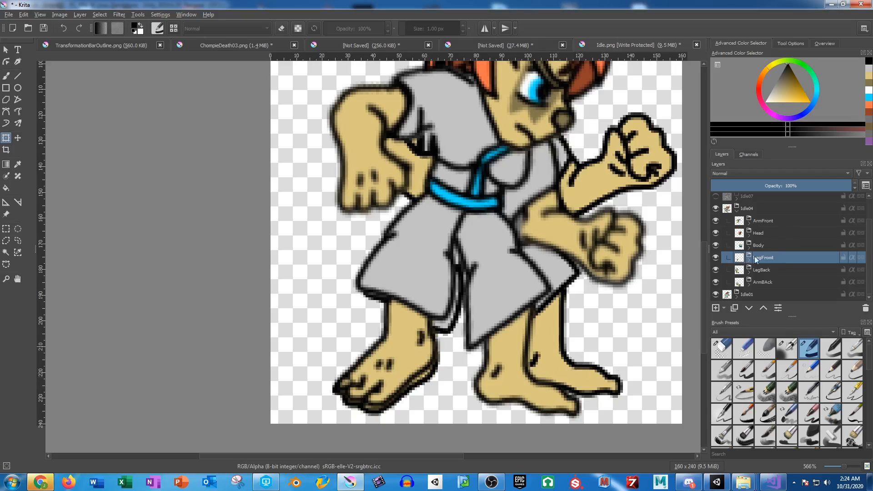
left_click(749, 273)
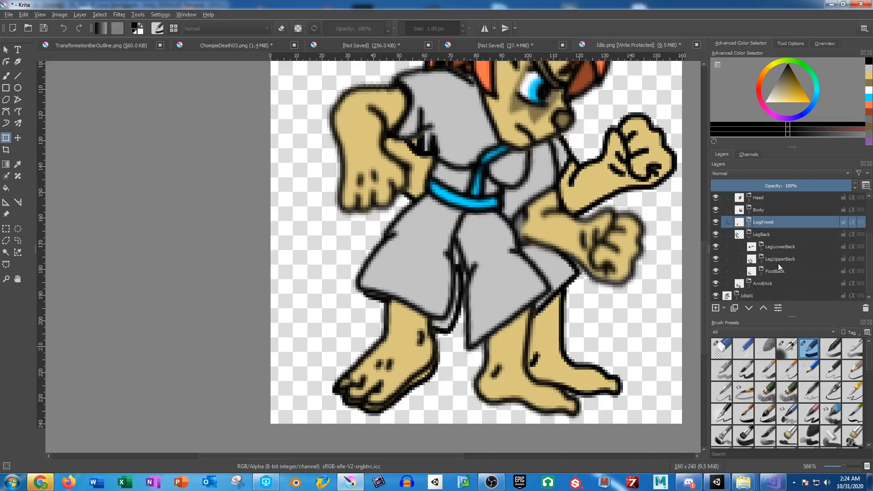
left_click(781, 258)
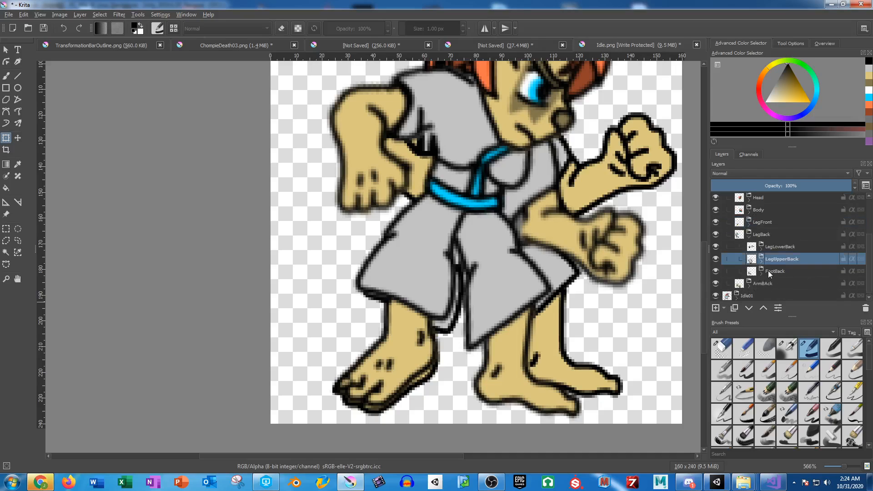
left_click(512, 340)
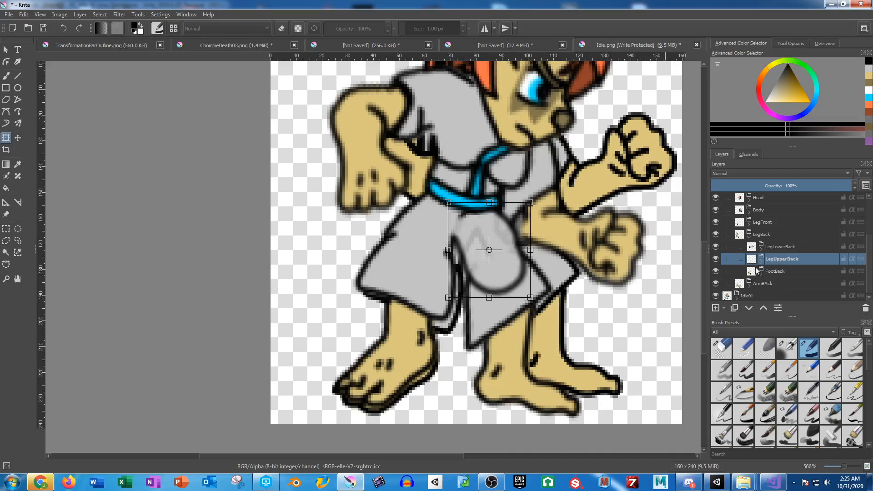
left_click(777, 249)
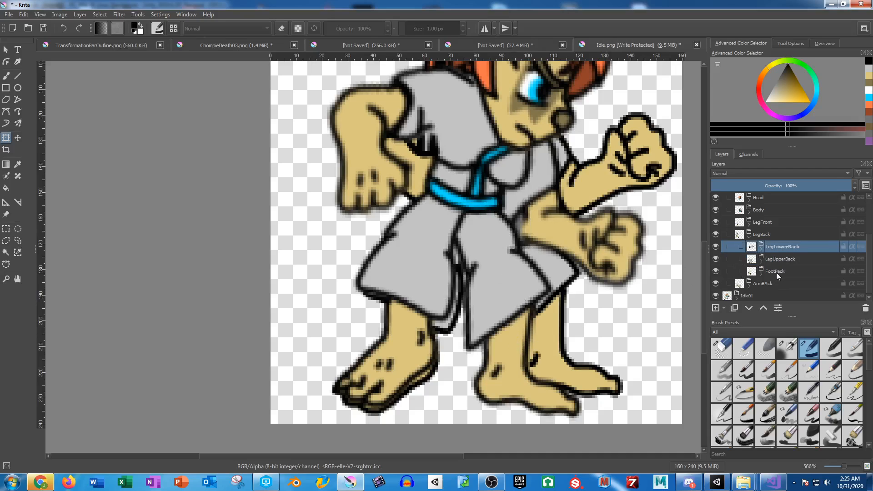
left_click(776, 272)
left_click_drag(777, 272, 781, 246)
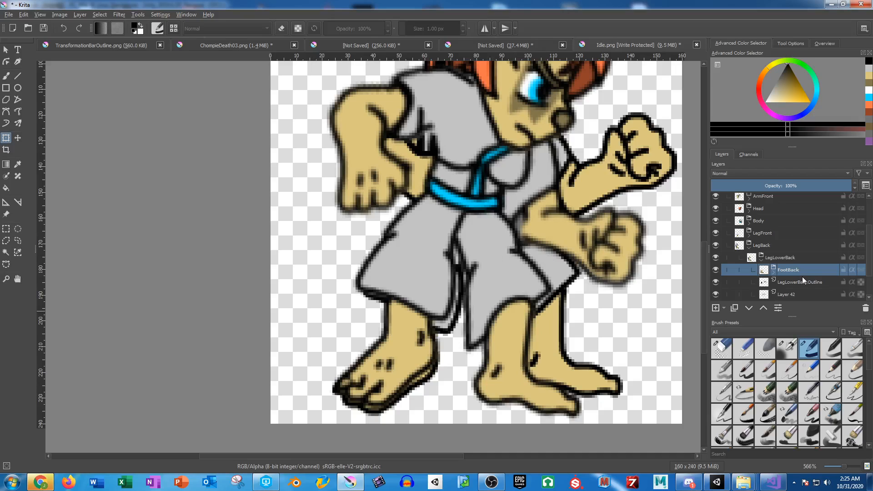
scroll(796, 268, "down", 1)
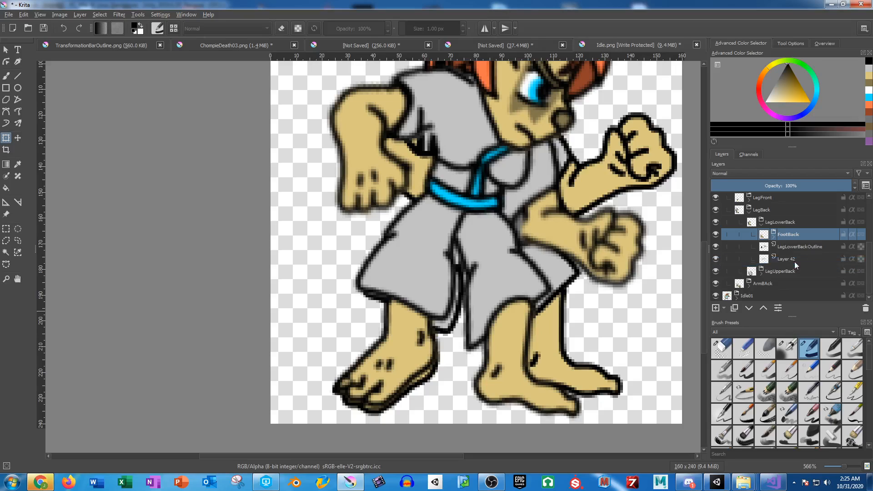
left_click_drag(794, 234, 795, 261)
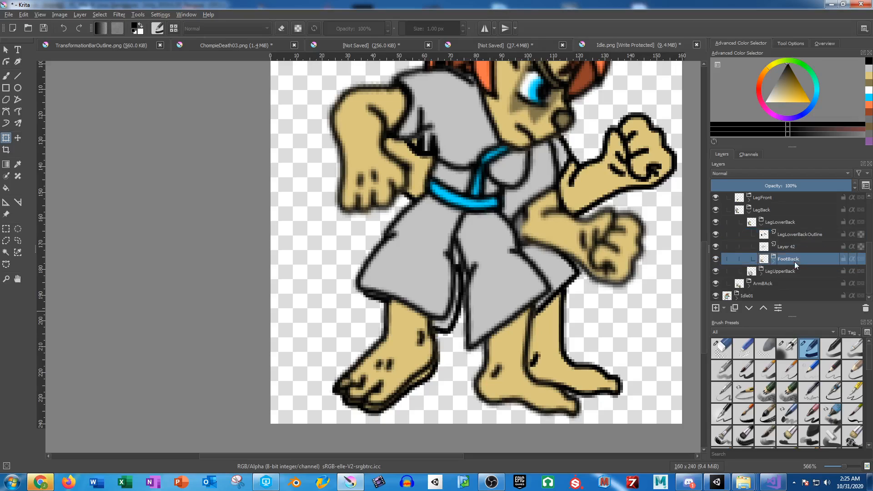
Step: Rotate the LegLowerBack group inside Idle04 counterclockwise about a pivot at the knee, and apply the transform
left_click(781, 222)
left_click(517, 281)
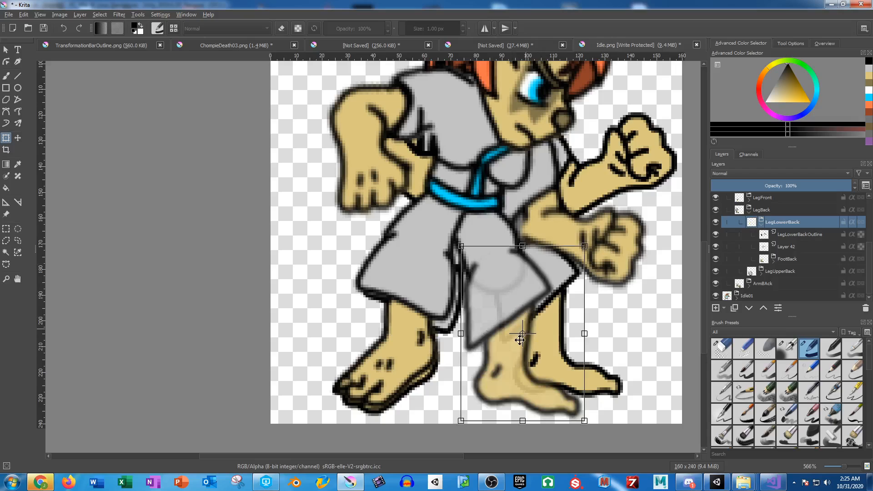
left_click_drag(520, 339, 499, 269)
left_click_drag(645, 388, 687, 315)
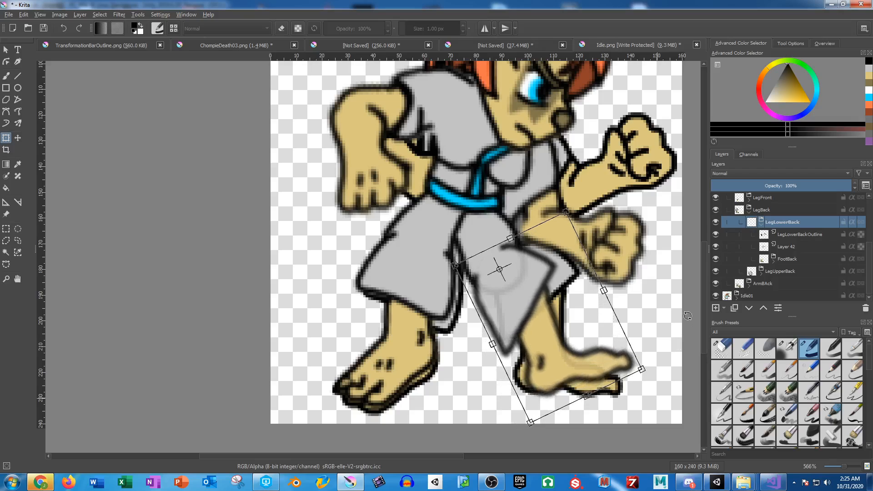
key("Return")
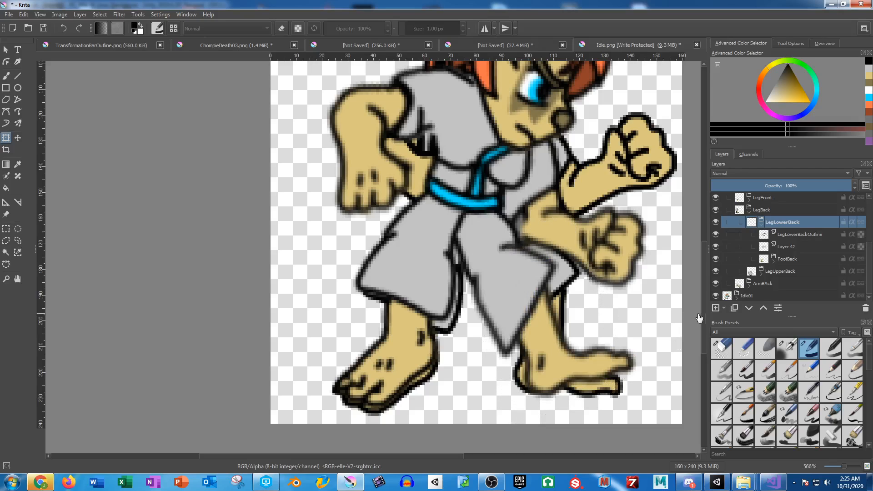
Step: Rotate the FootBack group inside Idle04 slightly clockwise about a pivot at the top of the shin so the foot sits flat
left_click(790, 259)
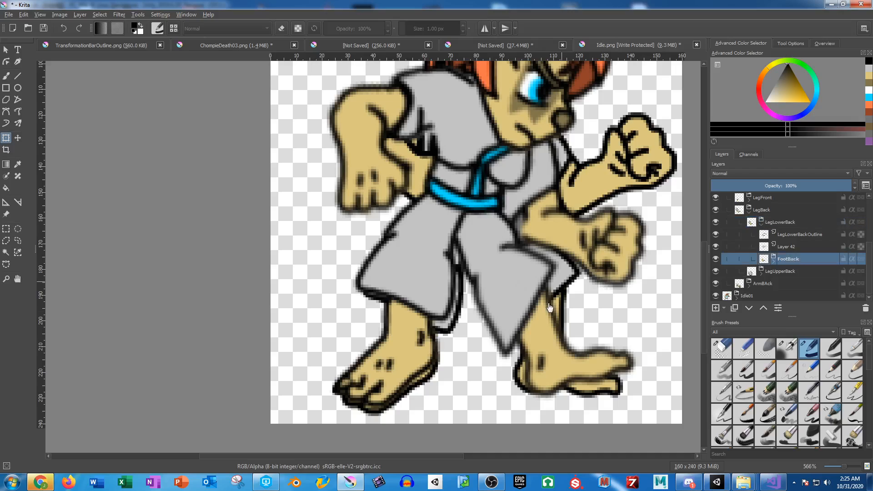
left_click_drag(573, 340, 526, 295)
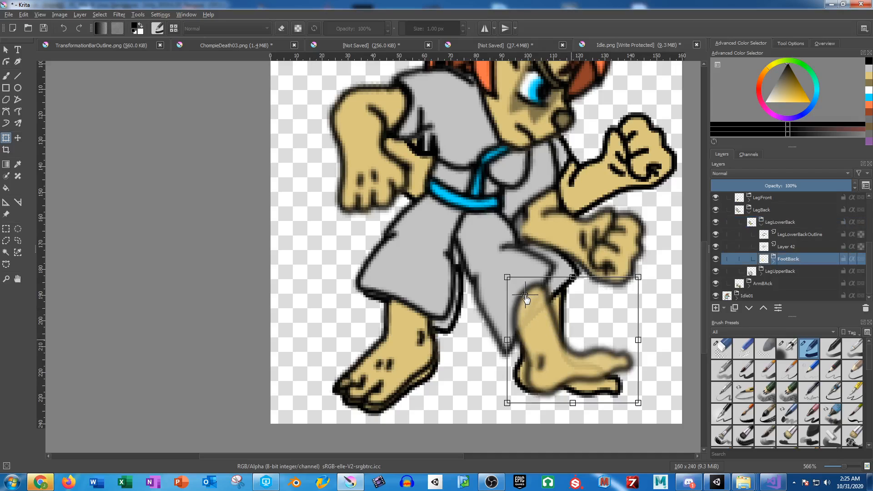
left_click_drag(658, 301, 658, 322)
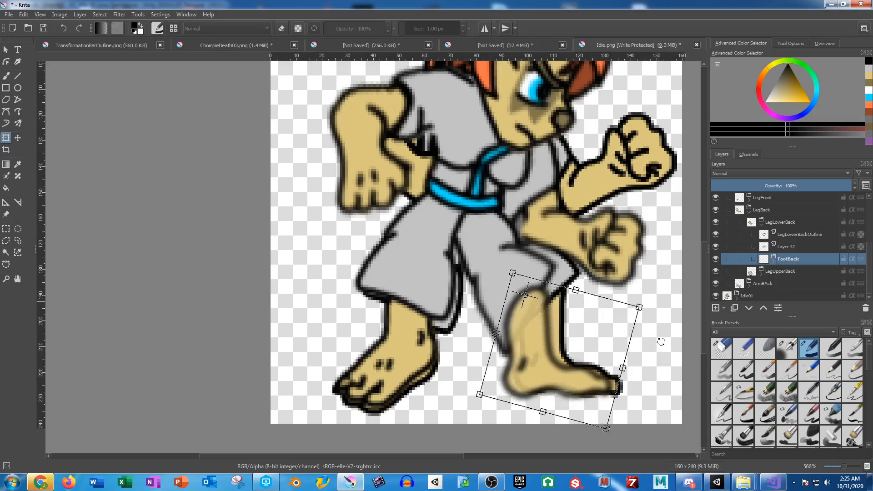
key("Escape")
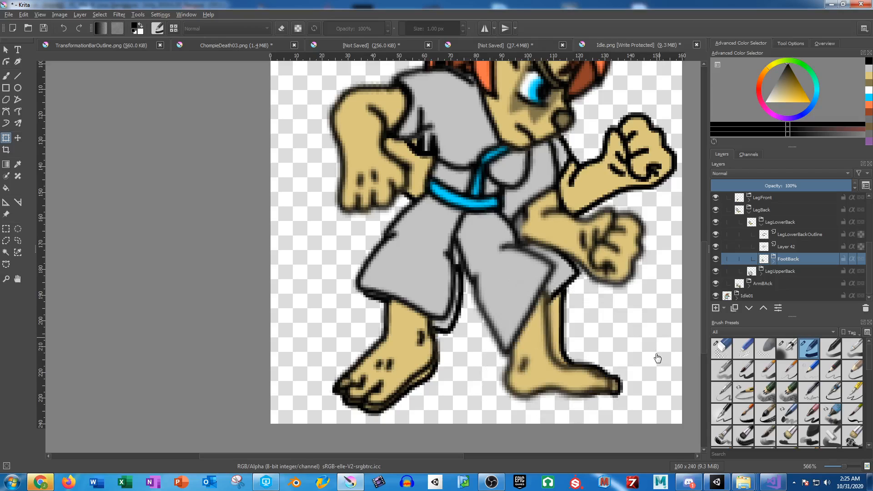
Step: Collapse the Idle04 group and cross out the second frame mark on Layer 50 with a diagonal brush stroke
scroll(605, 341, "down", 2)
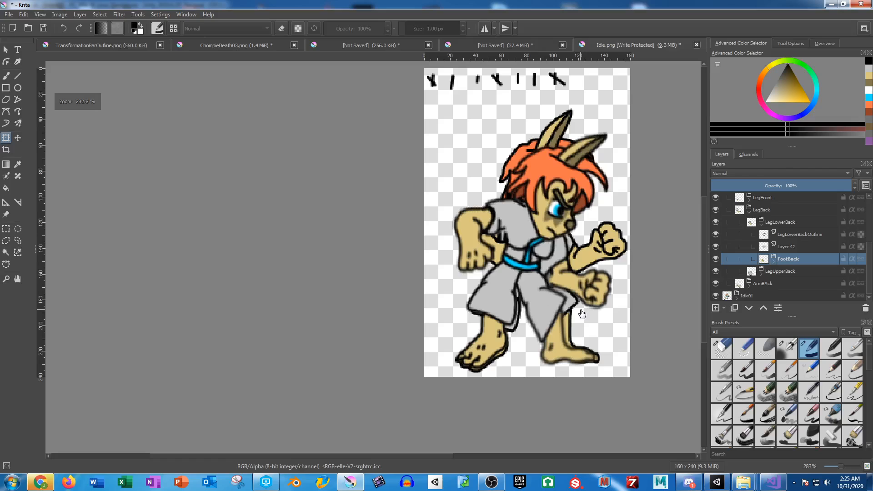
scroll(528, 303, "up", 3)
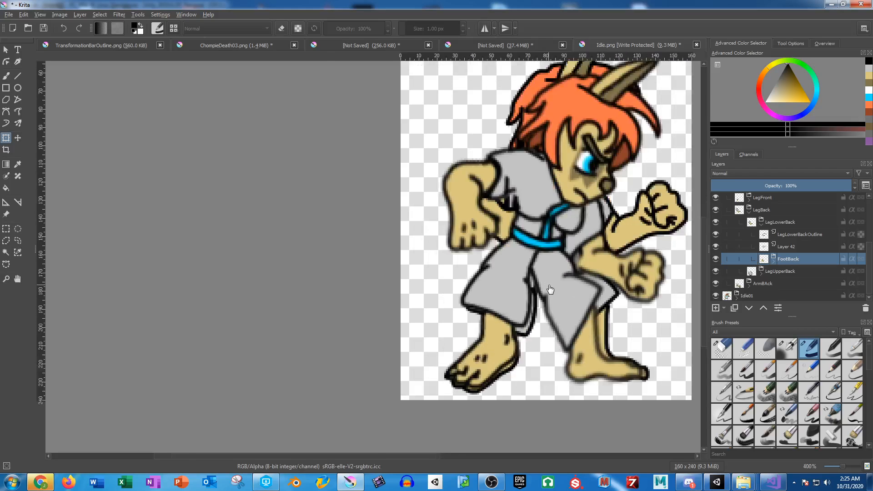
scroll(469, 353, "down", 3)
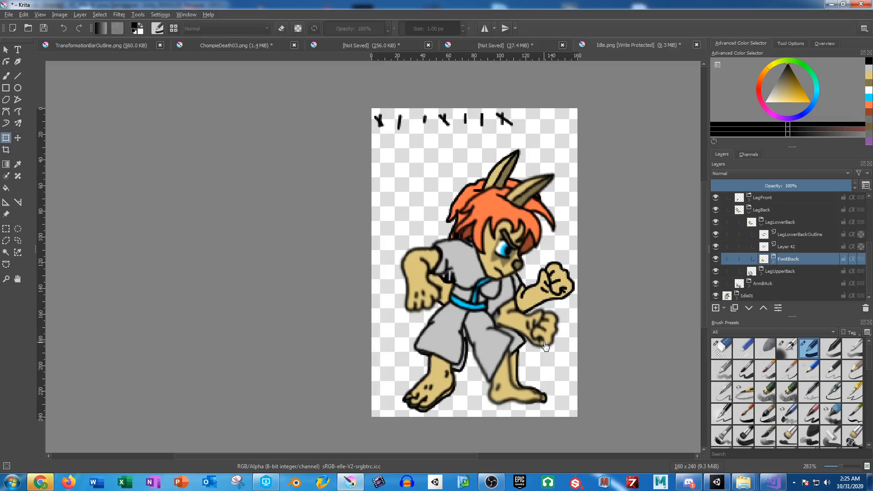
left_click(749, 211)
left_click(737, 212)
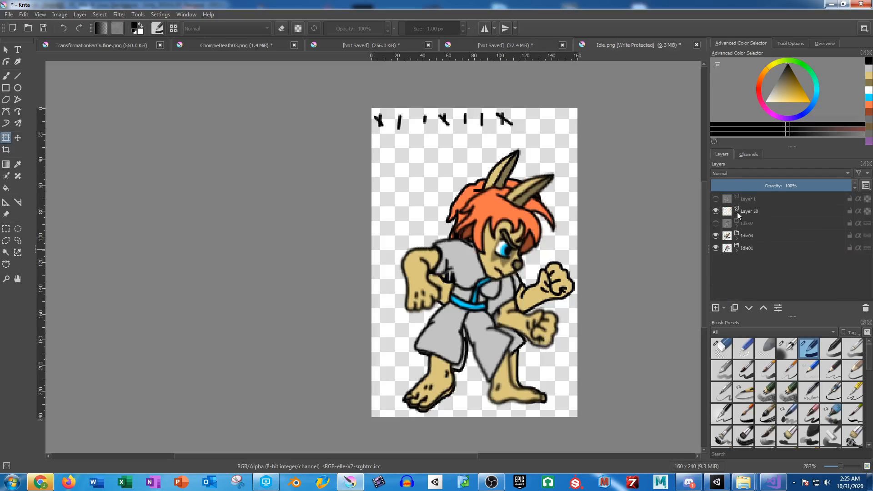
mouse_move(749, 252)
left_click(10, 75)
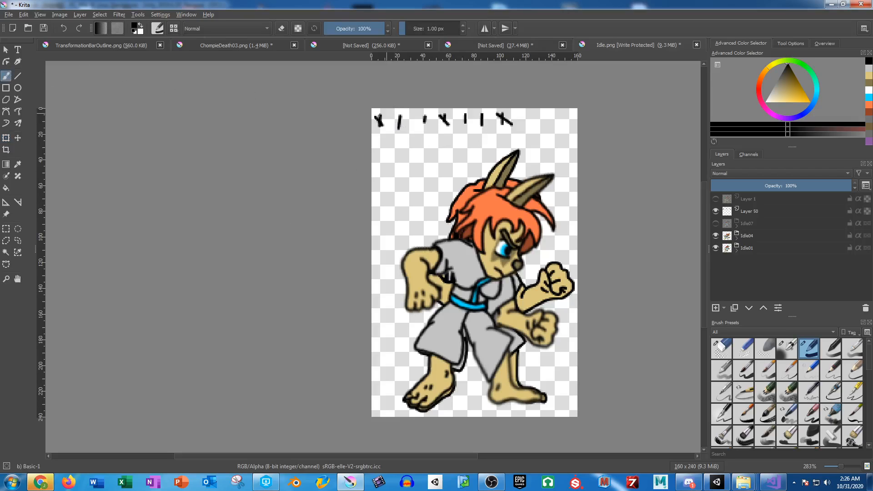
left_click(751, 210)
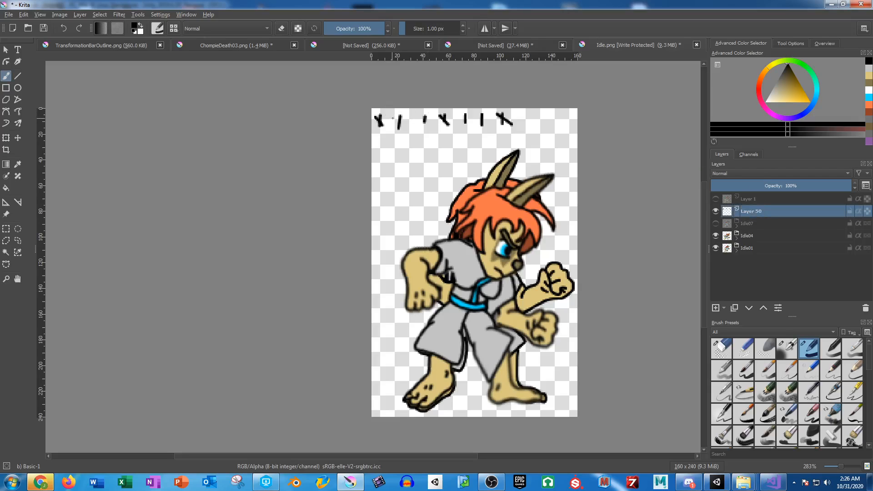
left_click_drag(392, 117, 408, 131)
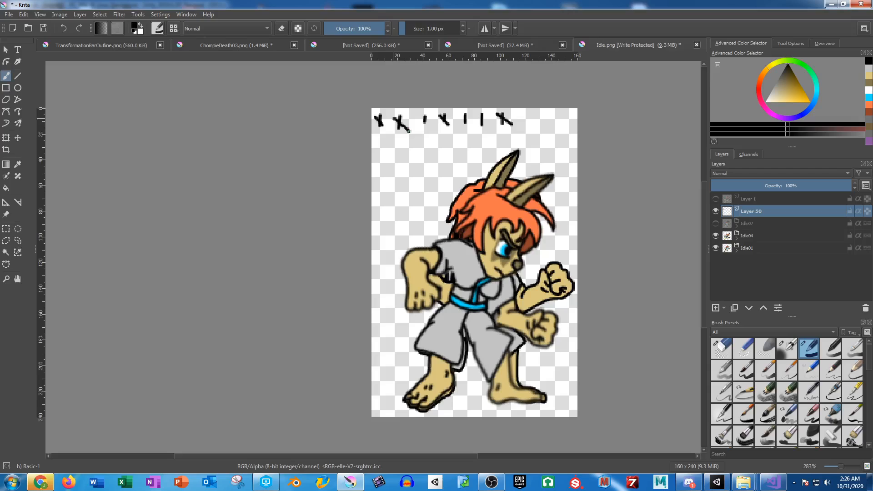
Step: Duplicate the Idle01 group and rename the copy Idle02
left_click(752, 244)
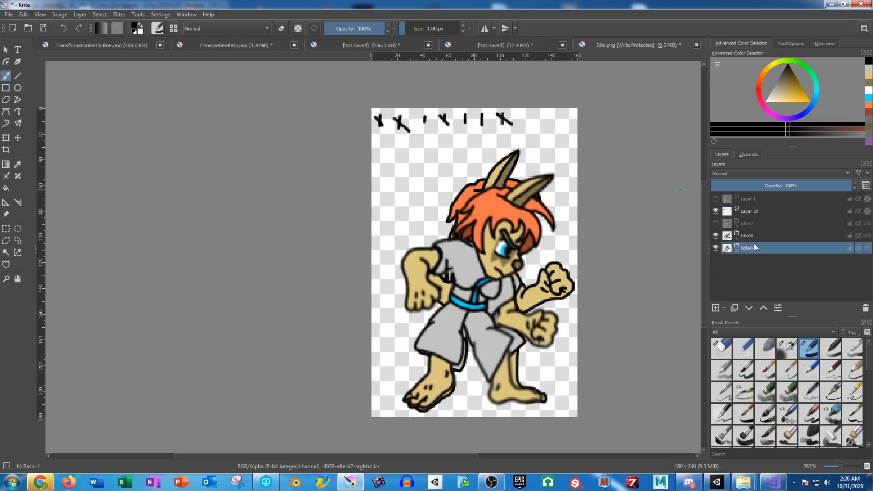
key("ctrl+j")
double_click(756, 246)
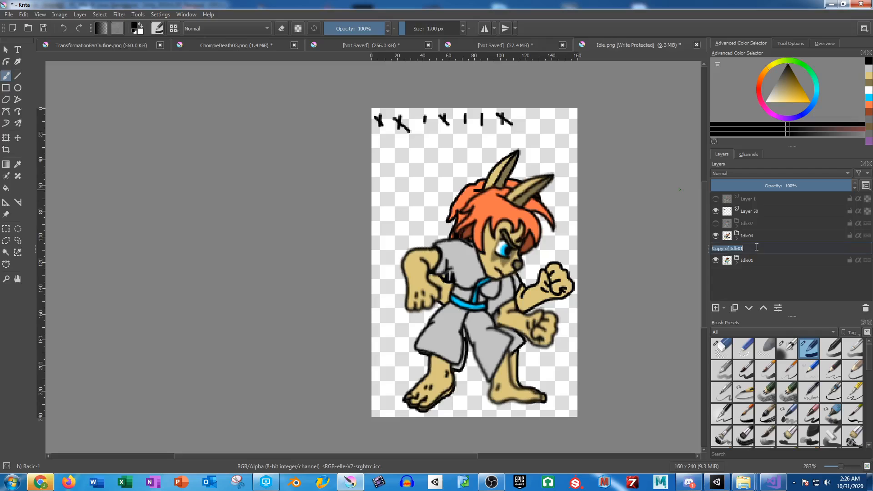
type("Idle02")
key("Return")
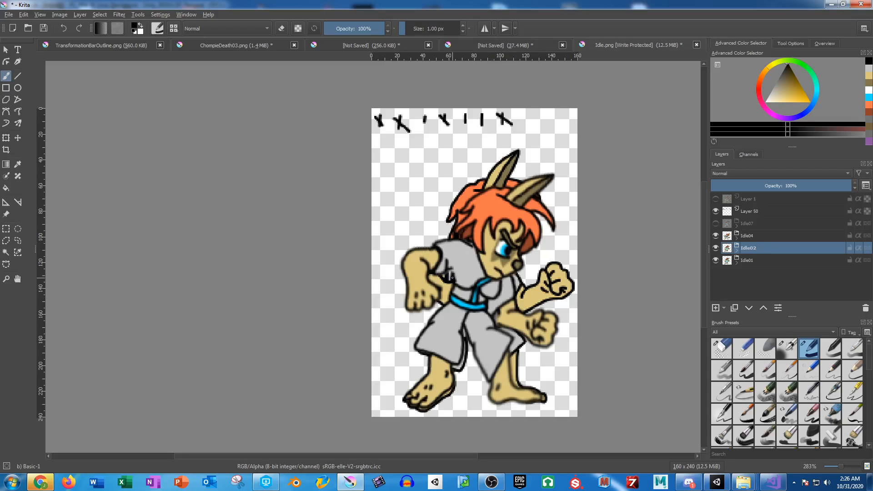
Step: Expand the Idle02 group and lower the Idle04 group's opacity to 47% as an overlay reference
left_click_drag(546, 403, 514, 355)
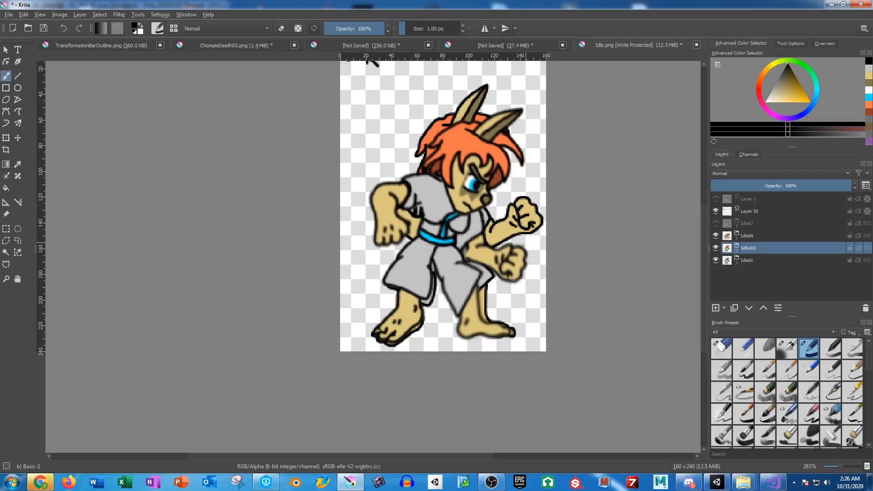
scroll(519, 244, "up", 3)
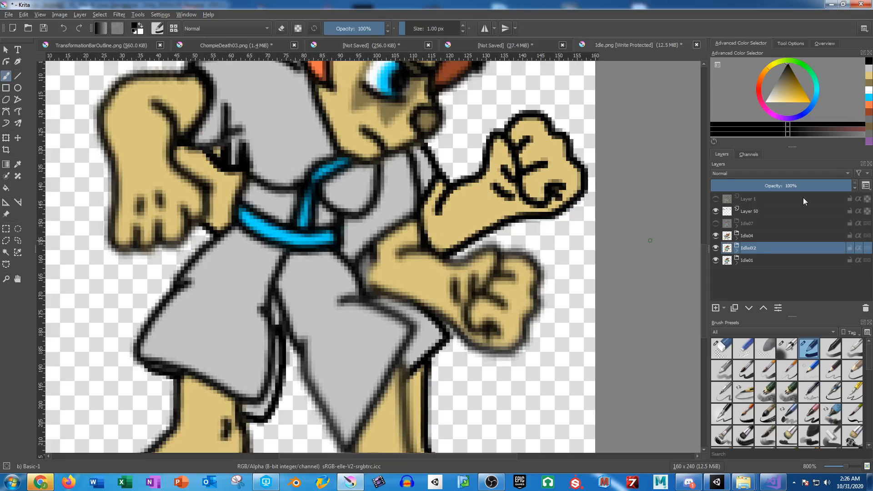
left_click(737, 251)
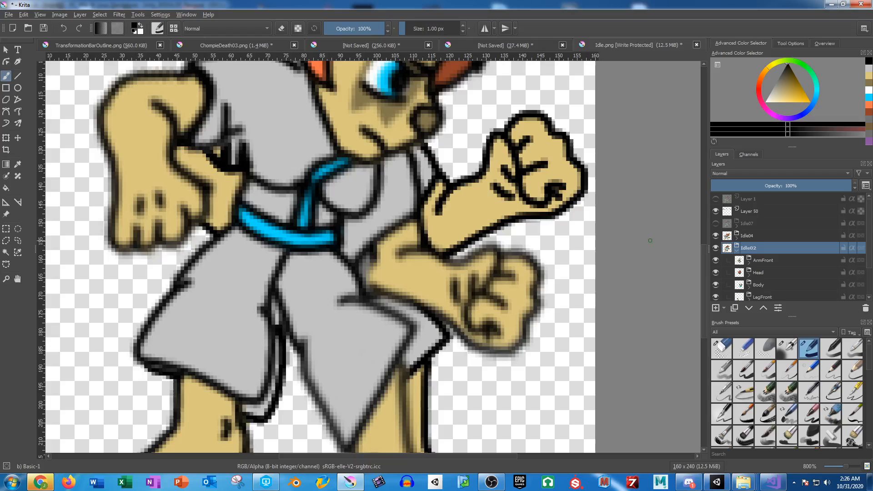
scroll(650, 240, "down", 1)
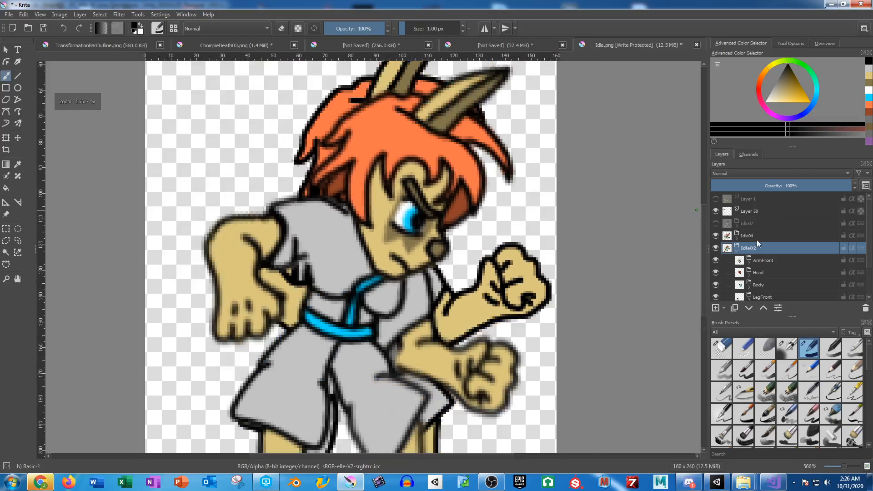
left_click(753, 239)
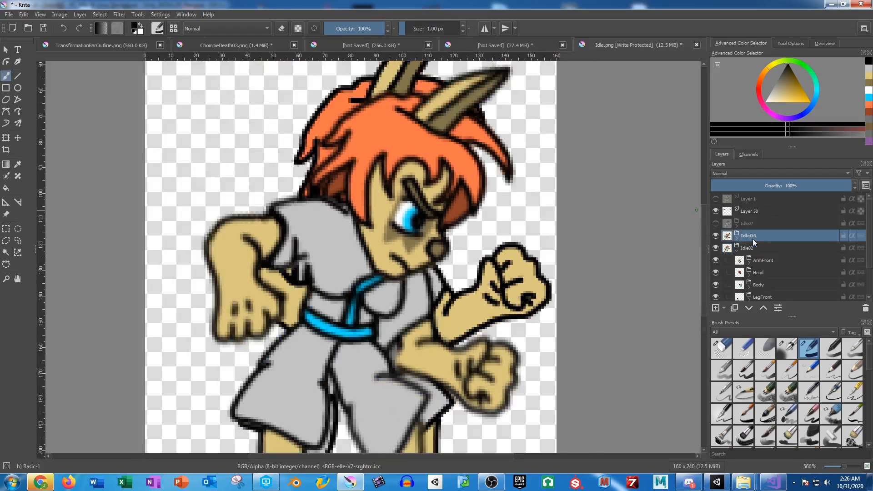
left_click(815, 185)
left_click_drag(815, 185, 780, 185)
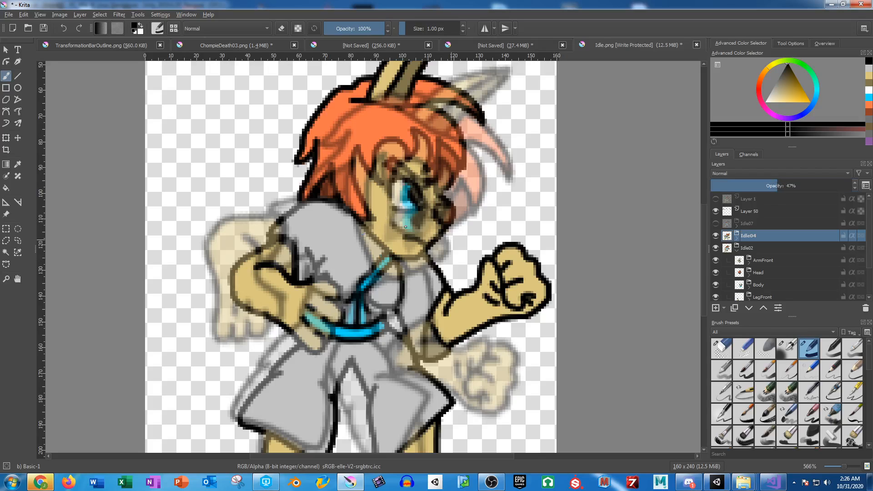
Step: Tilt the Head group inside Idle02 slightly clockwise, move it down a little toward the Idle04 pose, and apply the transform
left_click_drag(435, 317, 443, 226)
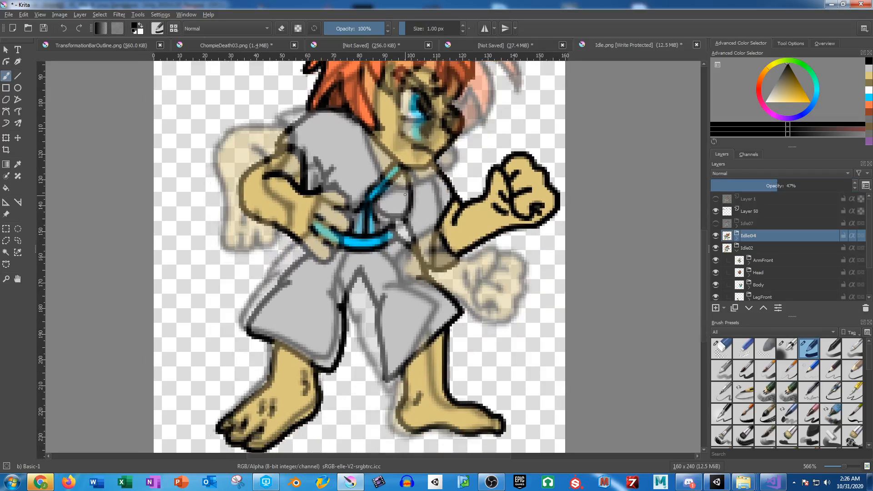
left_click(751, 248)
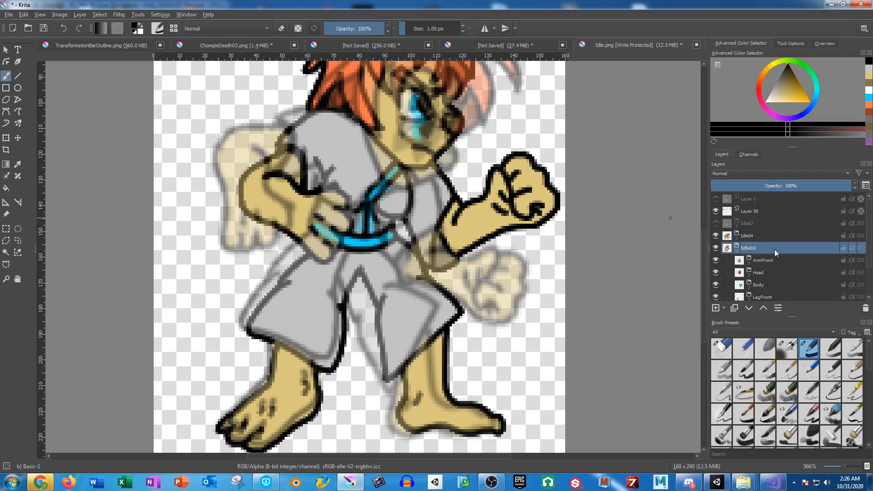
scroll(750, 248, "down", 1)
left_click(750, 237)
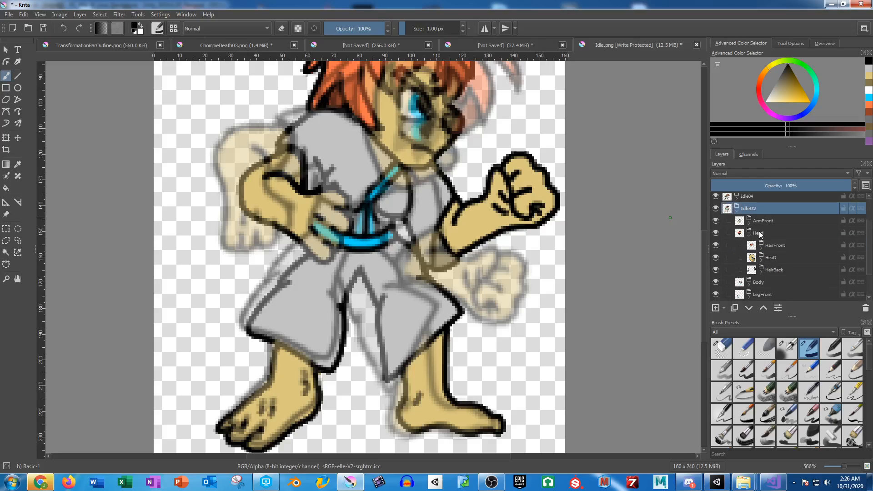
left_click(755, 233)
left_click_drag(416, 116, 388, 205)
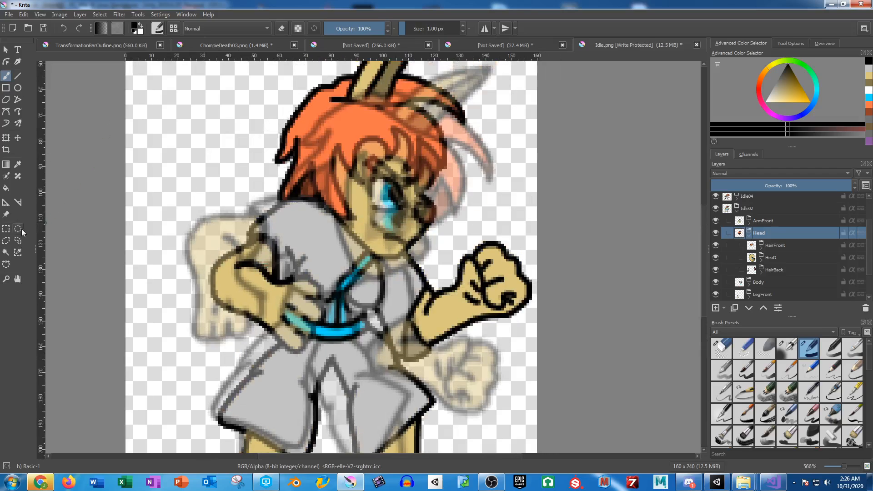
left_click(5, 138)
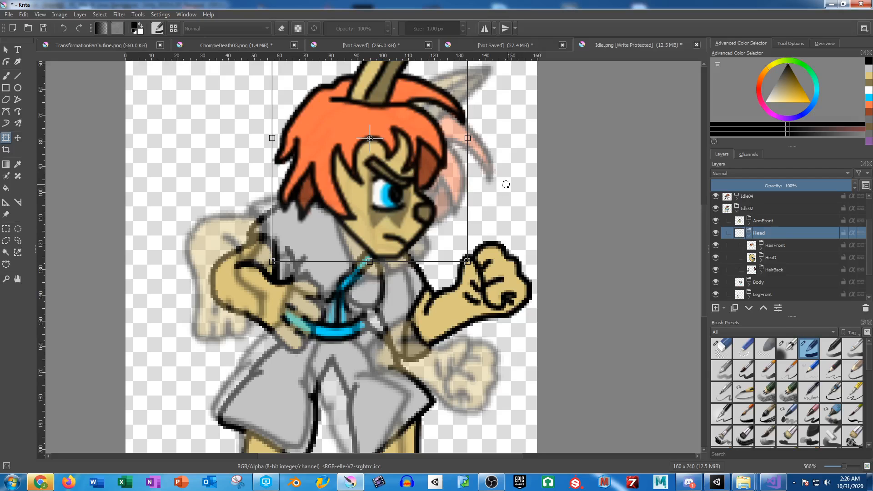
left_click_drag(506, 184, 505, 197)
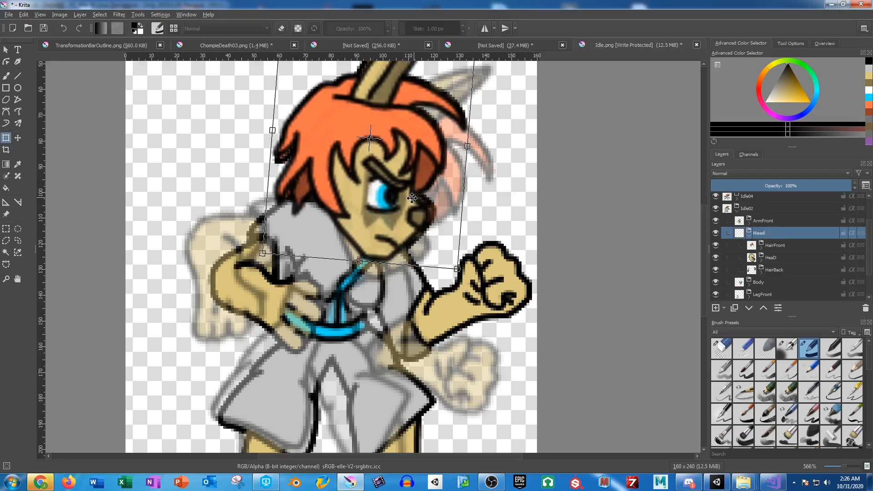
left_click_drag(412, 198, 412, 203)
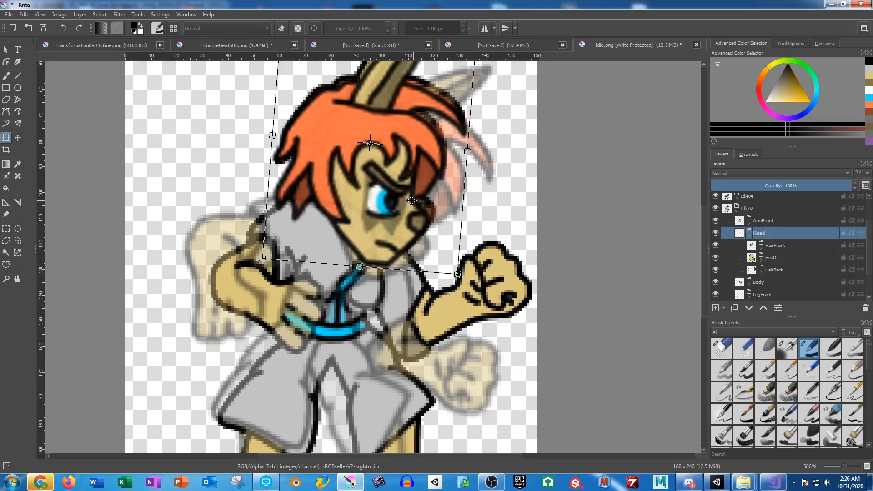
key("Return")
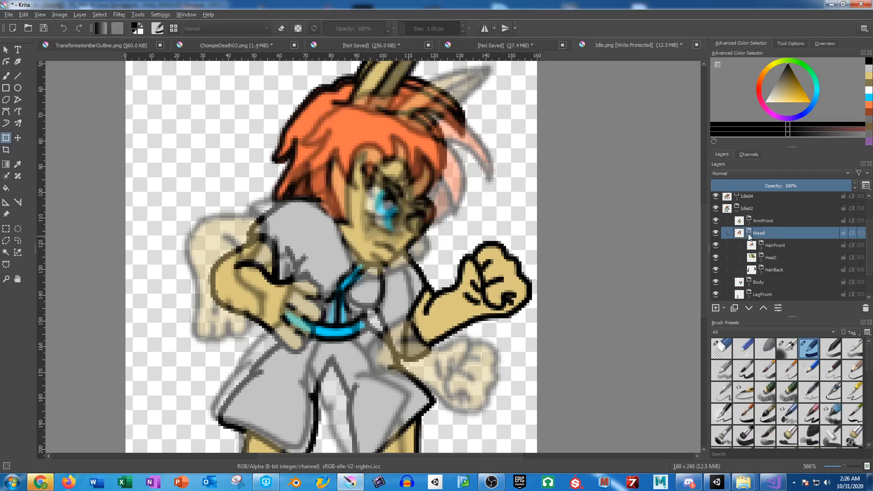
Step: Rotate the ArmFront group inside Idle02 clockwise about a pivot at the shoulder, toward Idle04's arm position
left_click(750, 236)
left_click(748, 224)
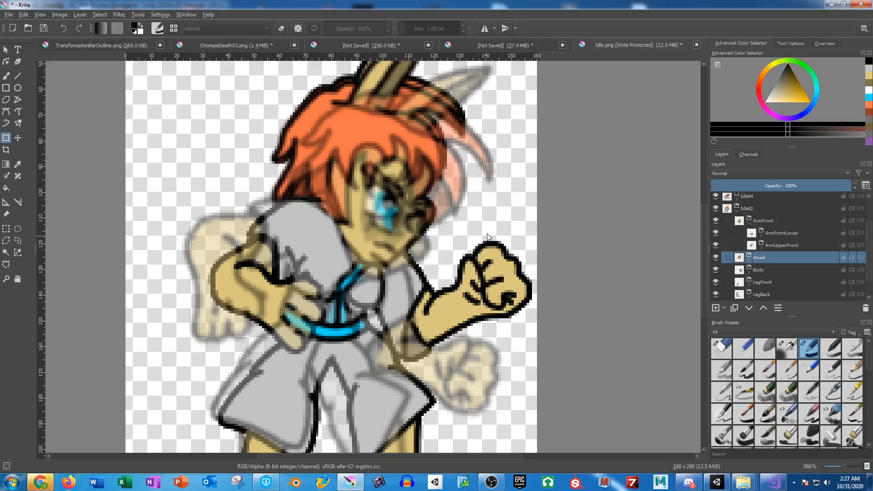
left_click(763, 222)
left_click(260, 271)
left_click_drag(277, 274, 307, 225)
left_click_drag(417, 227, 410, 255)
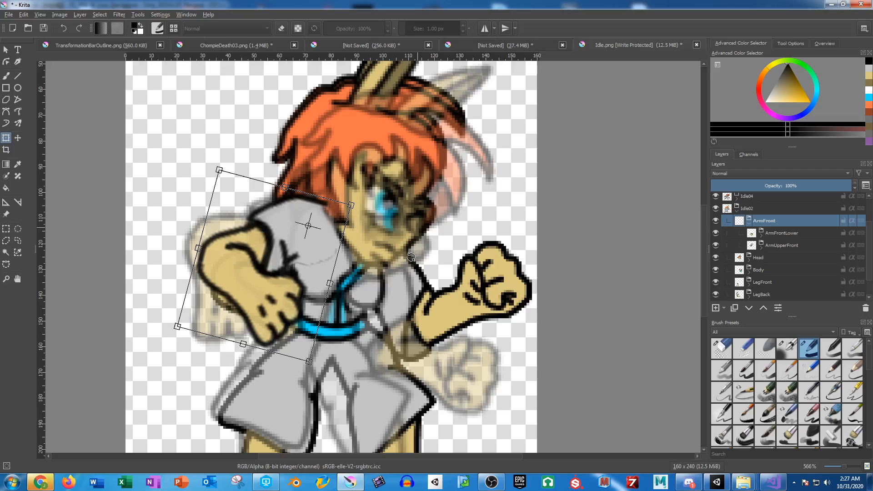
Step: Rotate the ArmFrontLower group inside Idle02 slightly clockwise about a pivot at the elbow
left_click(785, 233)
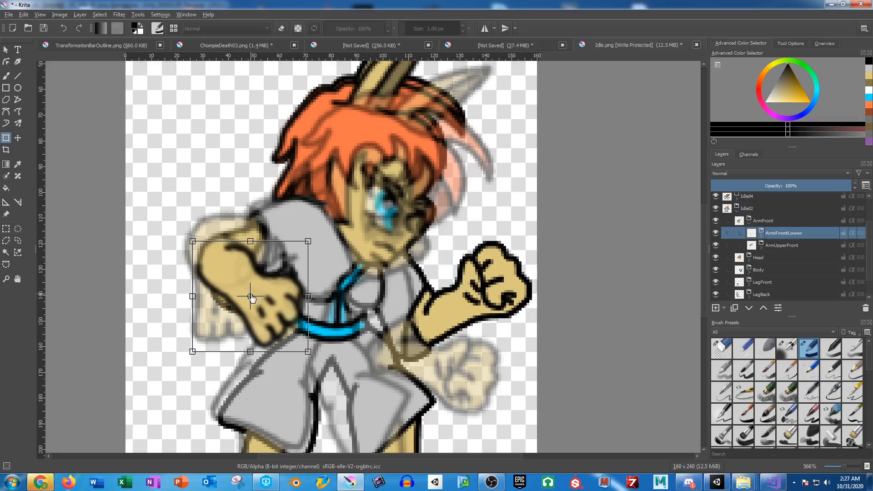
left_click_drag(252, 298, 218, 259)
left_click_drag(358, 263, 355, 282)
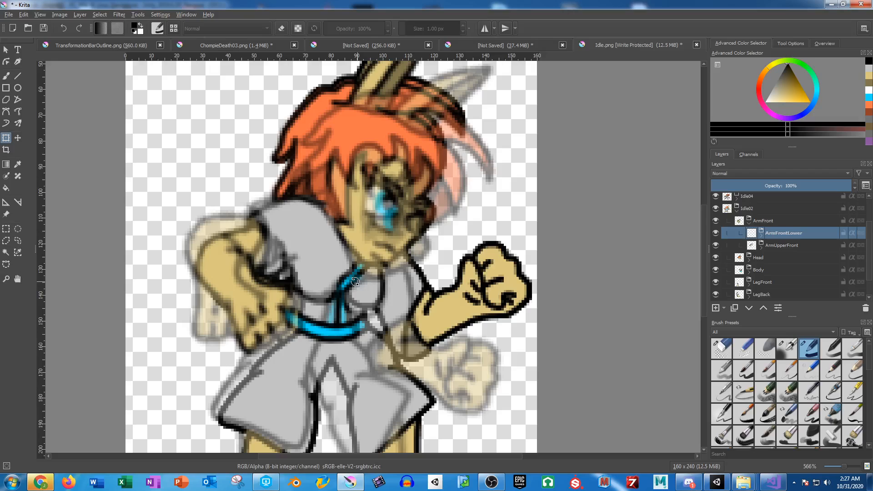
Step: Rotate the Body group inside Idle02 slightly clockwise toward the Idle04 pose and apply the transform
left_click(761, 269)
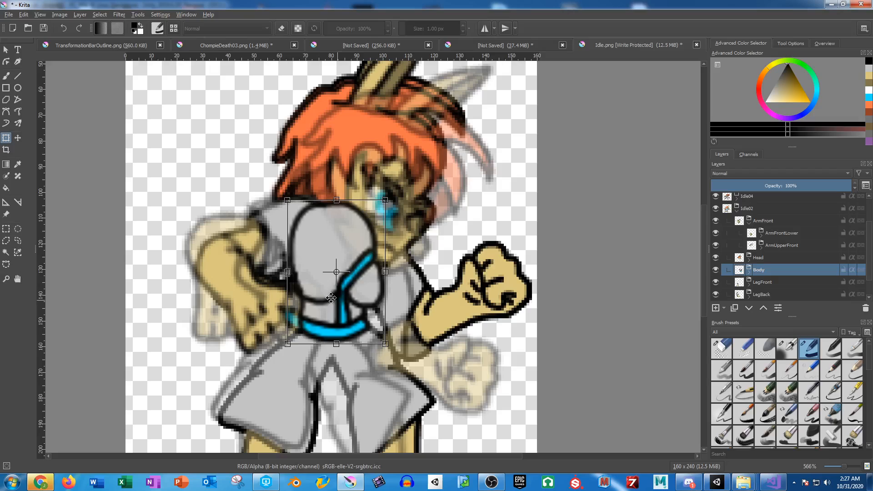
left_click_drag(425, 259, 422, 265)
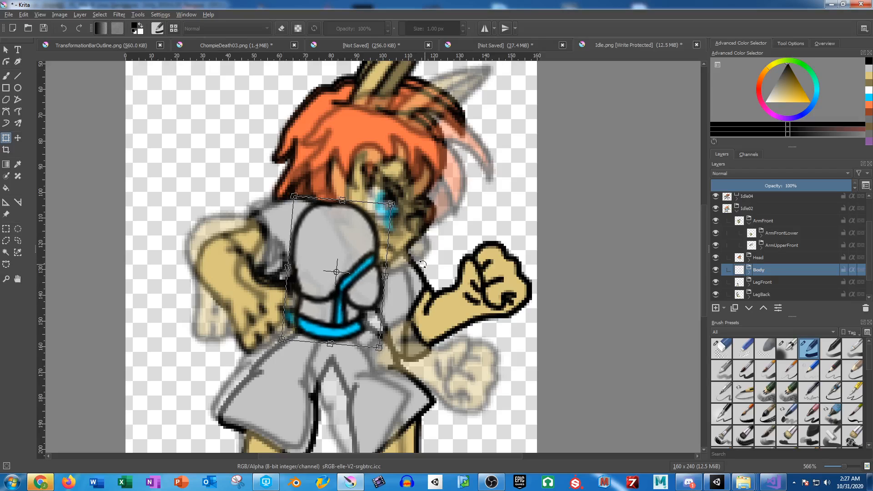
key("Return")
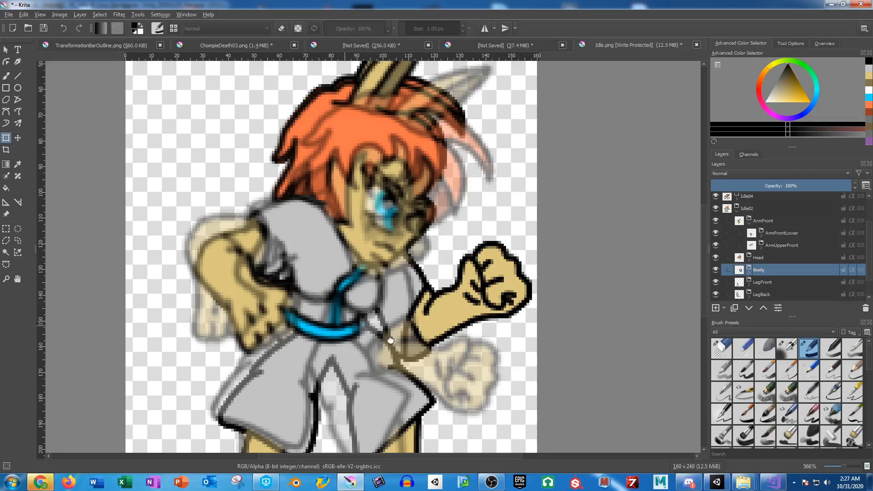
Step: Rotate the LegBack group inside Idle02 slightly clockwise about a pivot at the hip and apply the transform
left_click_drag(390, 340, 447, 224)
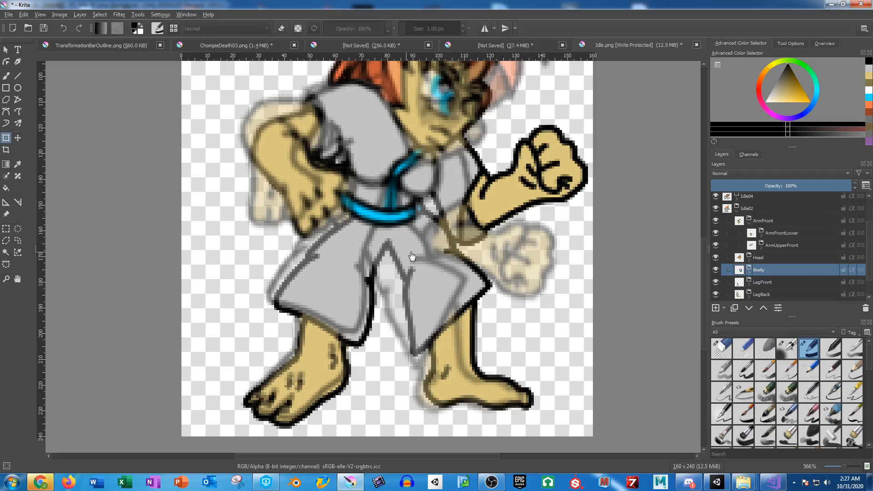
mouse_move(412, 257)
left_mouse_down()
mouse_move(404, 248)
mouse_move(412, 253)
left_mouse_up()
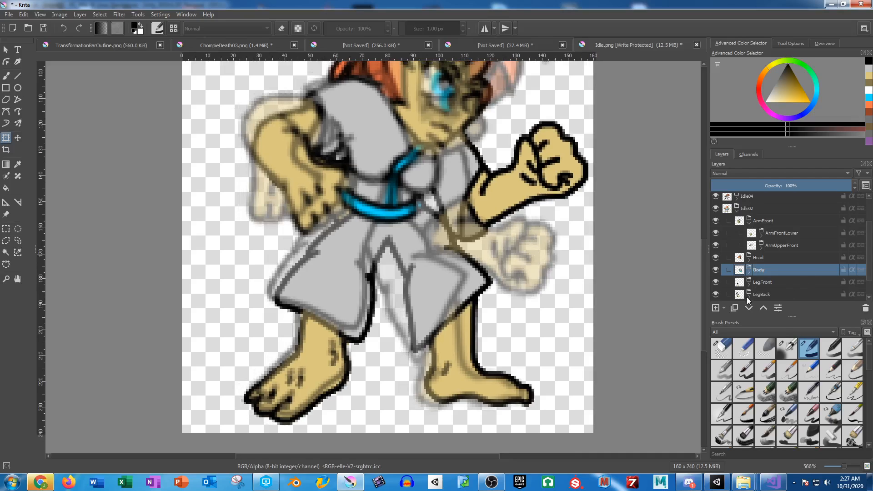
left_click(765, 294)
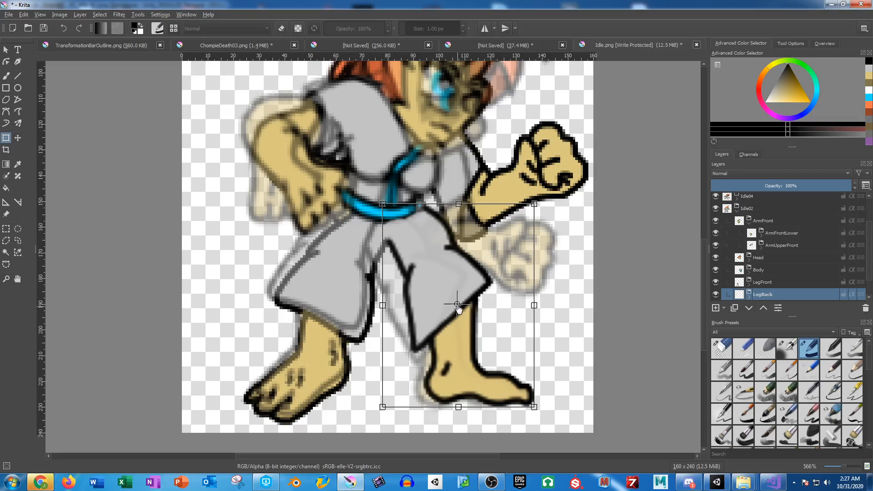
left_click_drag(459, 305, 410, 224)
left_click_drag(597, 272, 597, 278)
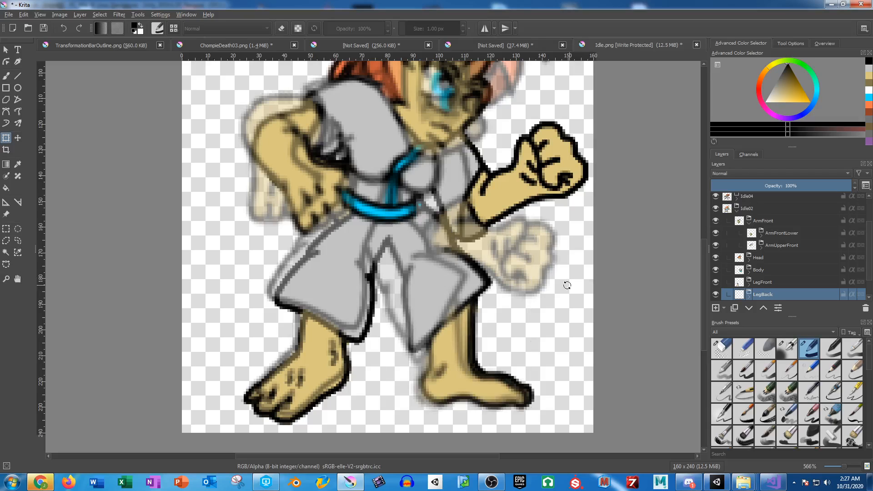
key("Return")
Step: Move the LegFront group inside Idle02 slightly left and up toward the Idle04 pose, and apply the transform
left_click(764, 282)
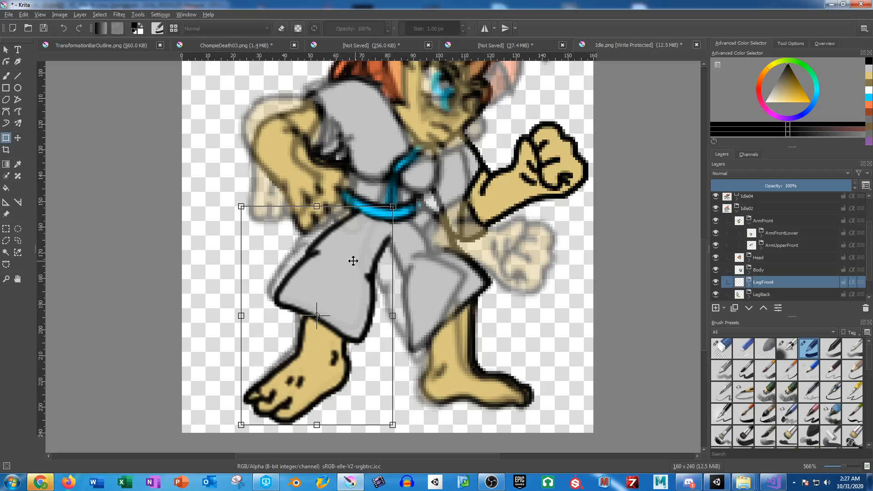
left_click_drag(353, 261, 348, 259)
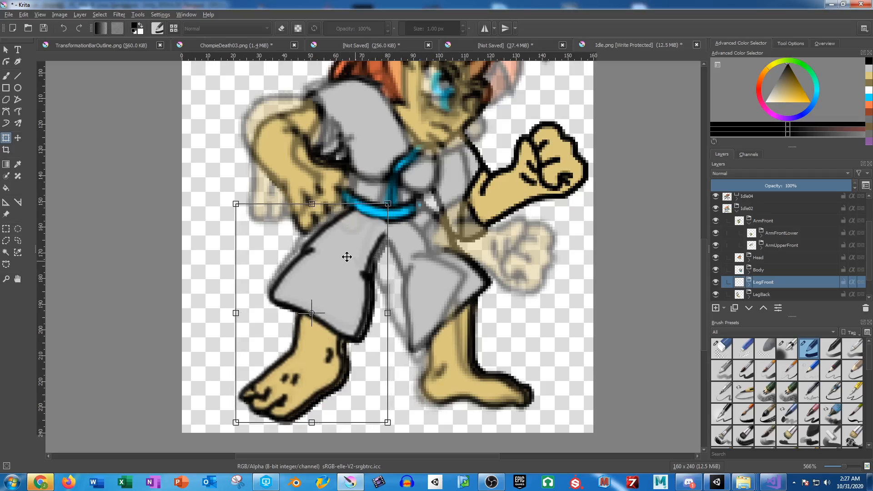
key("Return")
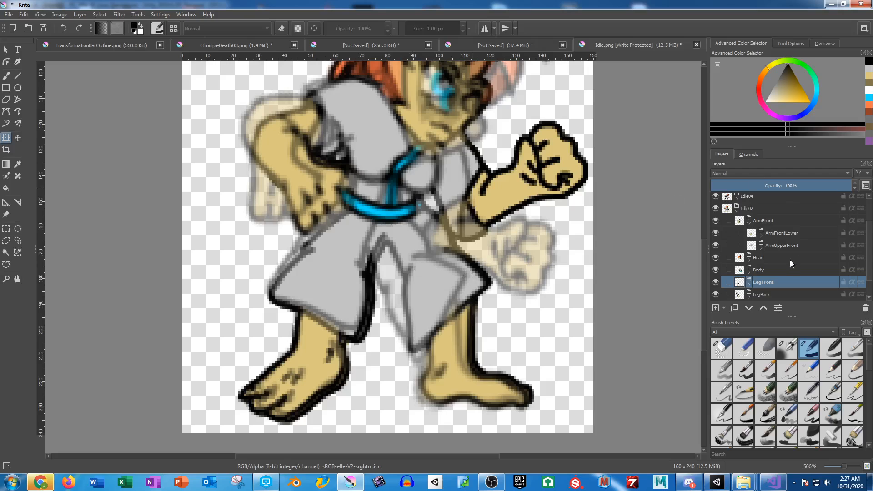
Step: Collapse the Idle02 group, duplicate it, and rename the copy Idle06
key("minus")
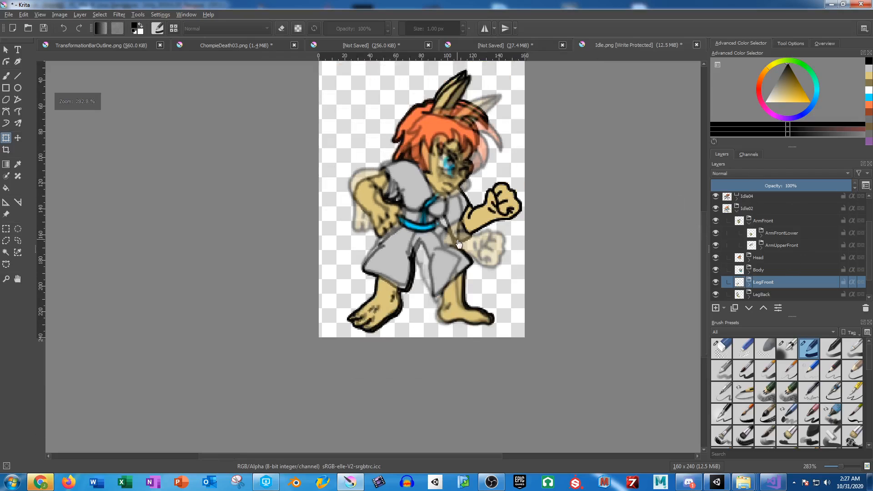
left_click(735, 210)
left_click(754, 246)
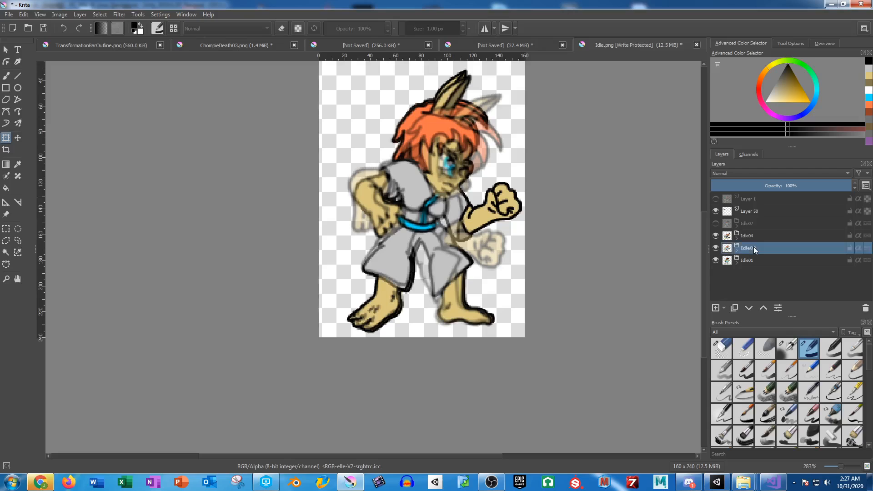
key("ctrl+j")
double_click(762, 249)
type("Idle")
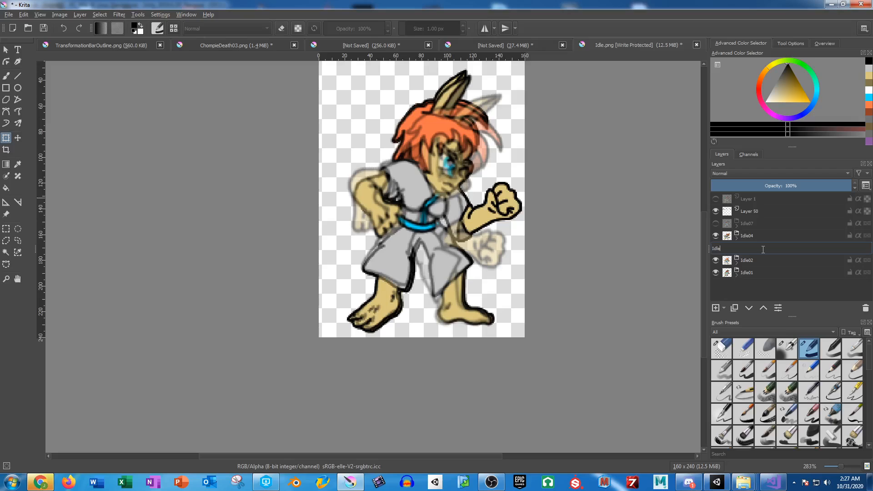
type("06")
key("Return")
Step: Move the Idle06 group directly above Idle04 in the layer stack, outside that group, and collapse Idle04
left_click_drag(761, 249, 770, 231)
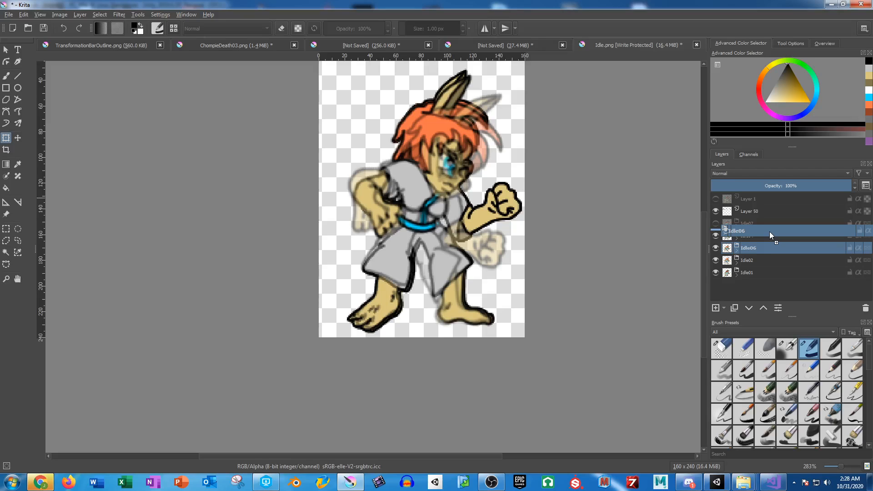
left_click_drag(769, 232, 770, 232)
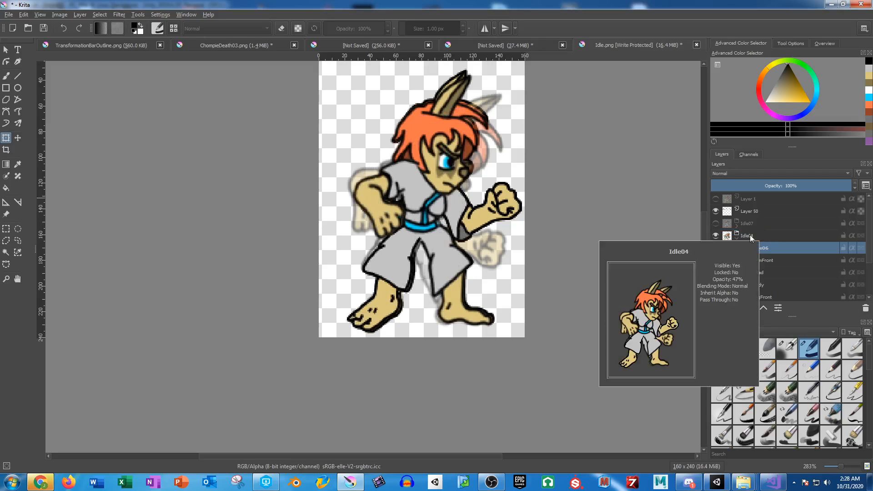
left_click(736, 240)
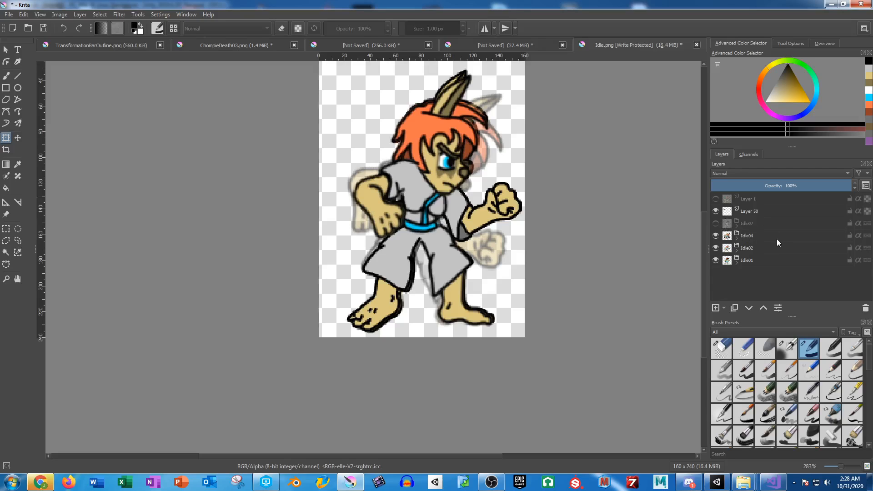
left_click(736, 239)
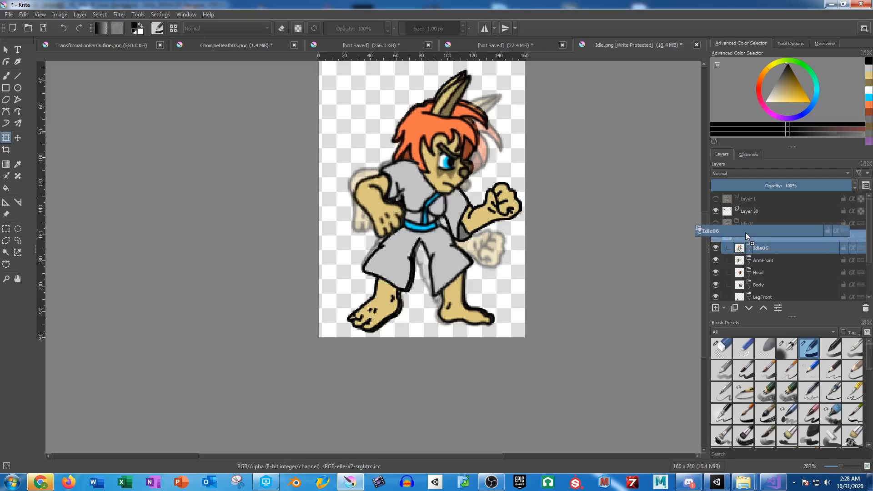
left_click(747, 232)
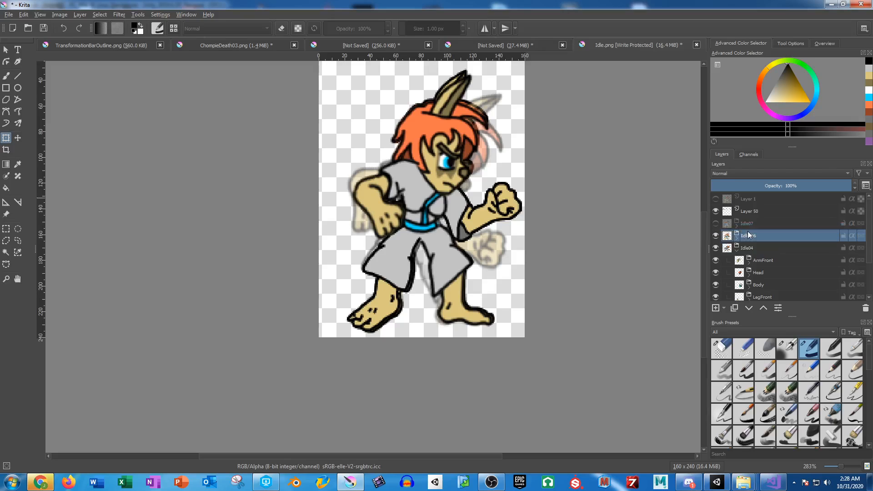
left_click(736, 240)
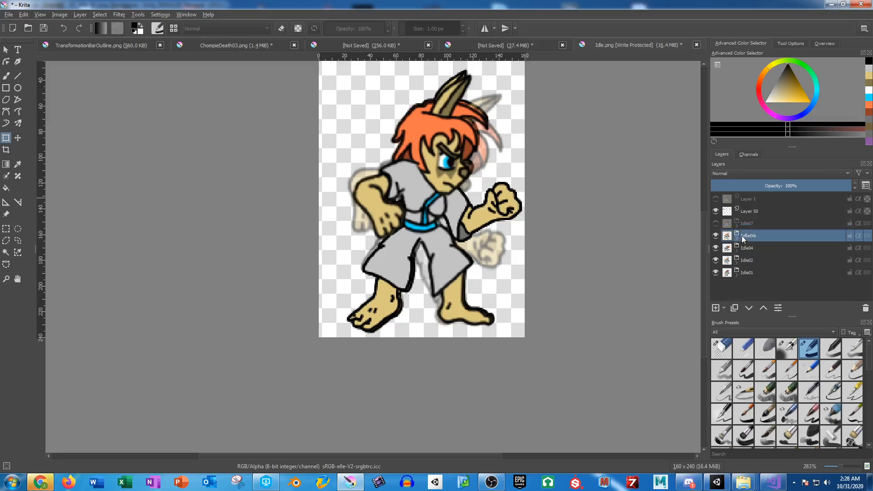
left_click(755, 253)
left_click(754, 260)
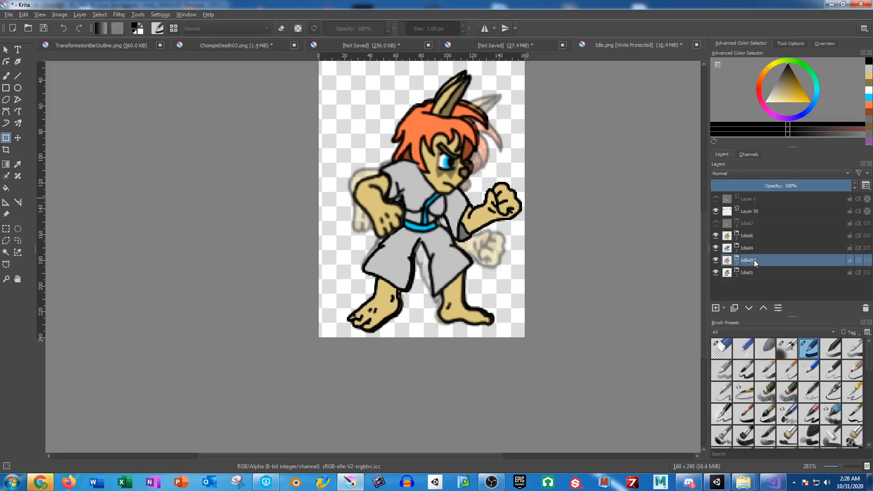
left_click(754, 250)
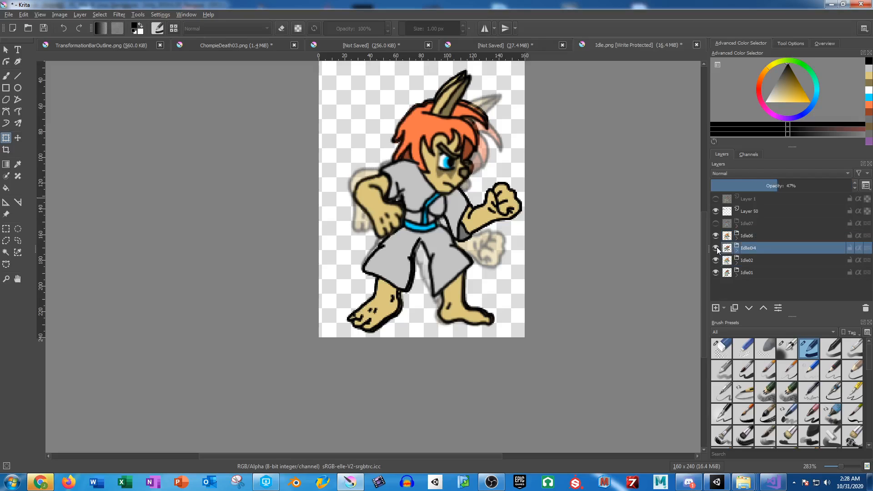
left_click(758, 260)
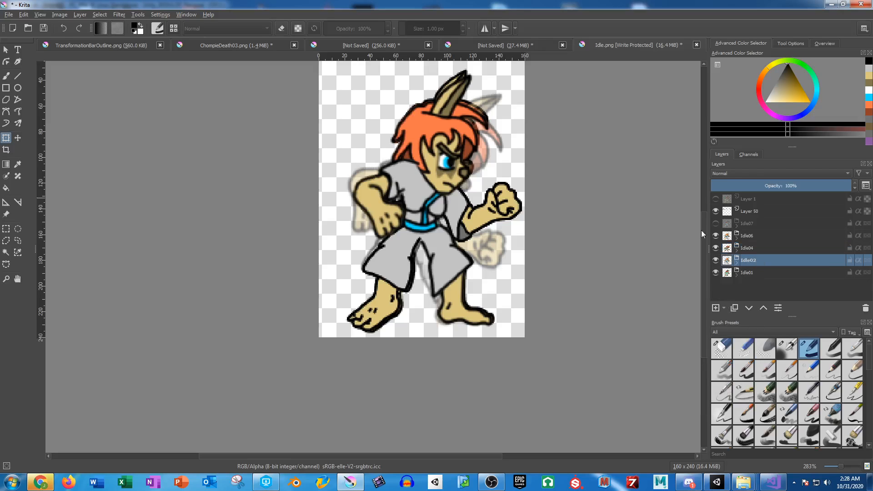
scroll(504, 188, "up", 3)
scroll(538, 194, "down", 3)
Step: Cross out the sixth tally mark on Layer 50 with a brush stroke to record frame Idle06
left_click(746, 212)
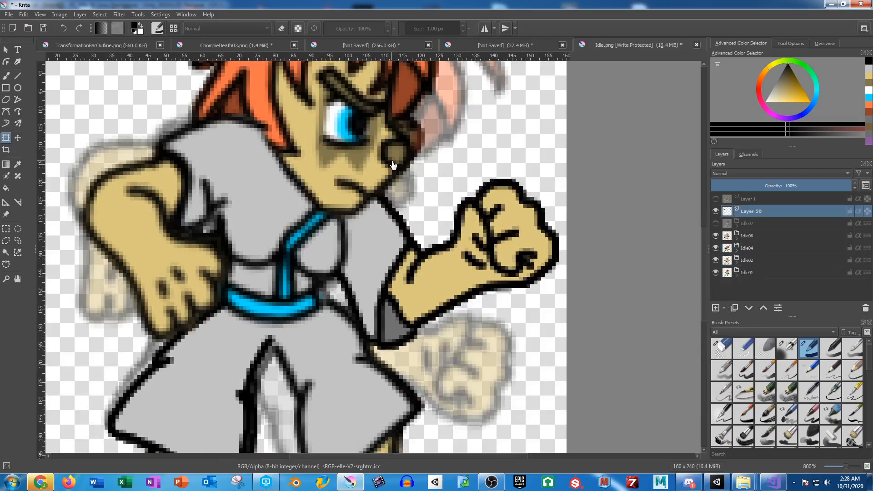
scroll(421, 392, "up", 3)
left_click_drag(185, 171, 275, 291)
left_click(6, 76)
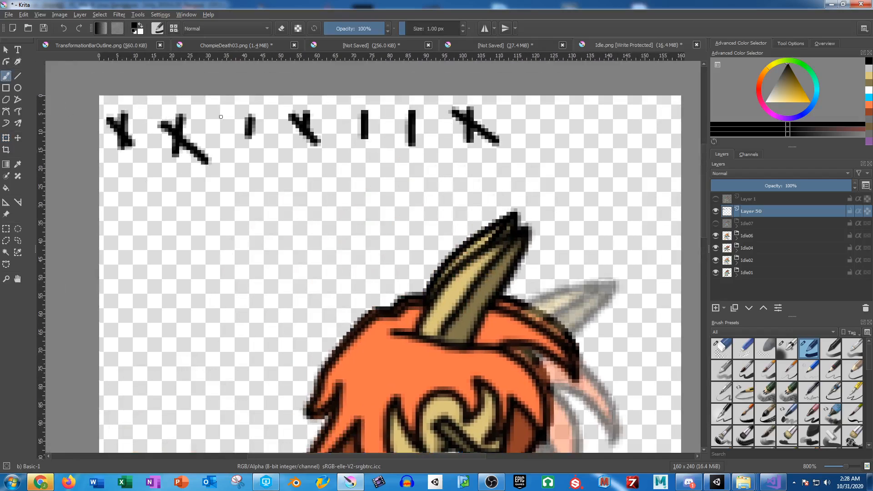
left_click_drag(392, 116, 429, 136)
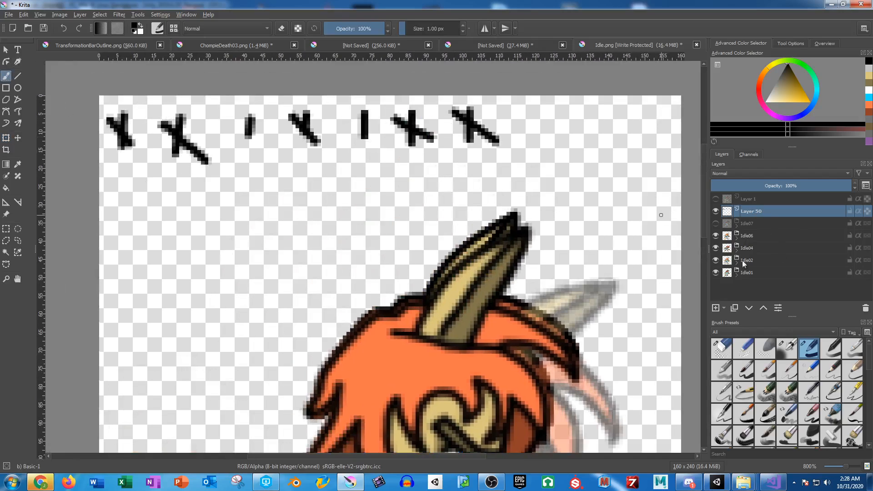
Step: Duplicate the Idle02 group and rename the copy Idle03
left_click(756, 261)
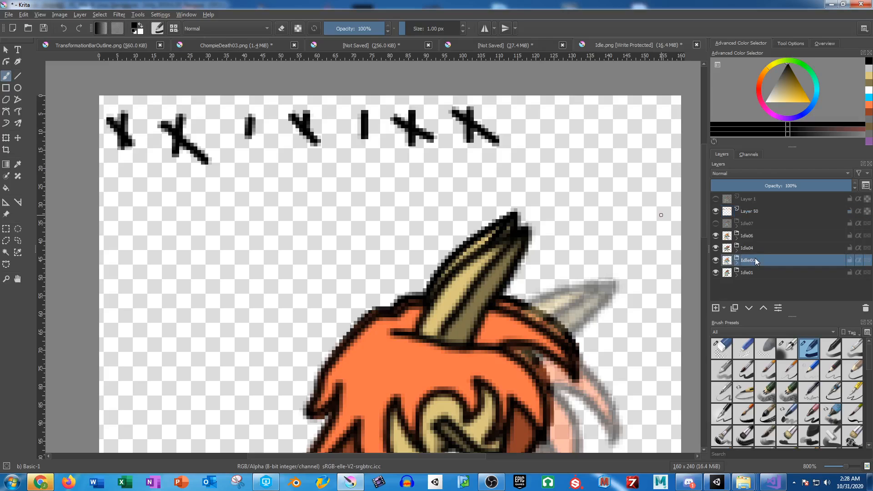
key("ctrl+j")
double_click(762, 261)
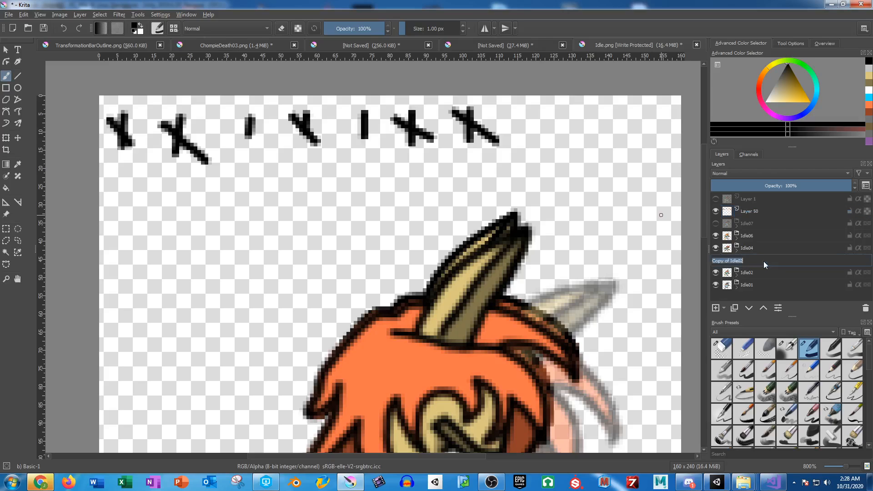
type("Idle03")
key("Return")
Step: Cross out the third tally mark on Layer 50 with a brush stroke to record frame Idle03
scroll(388, 209, "down", 3)
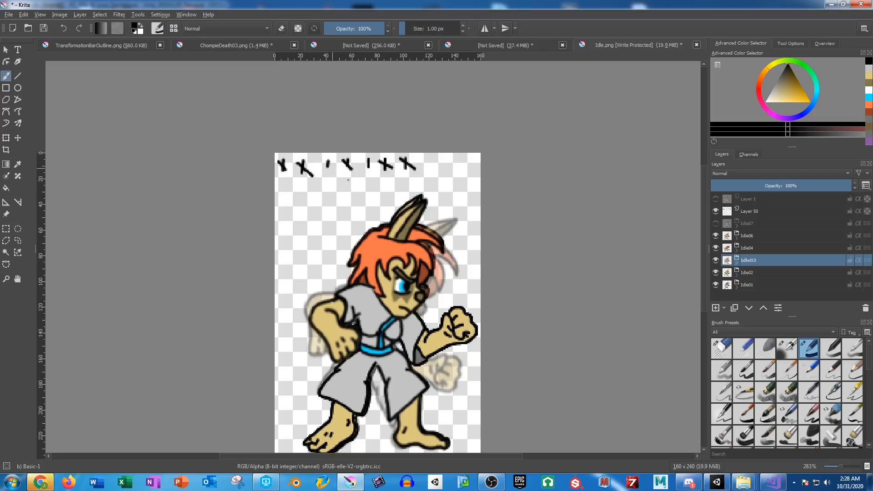
left_click(750, 213)
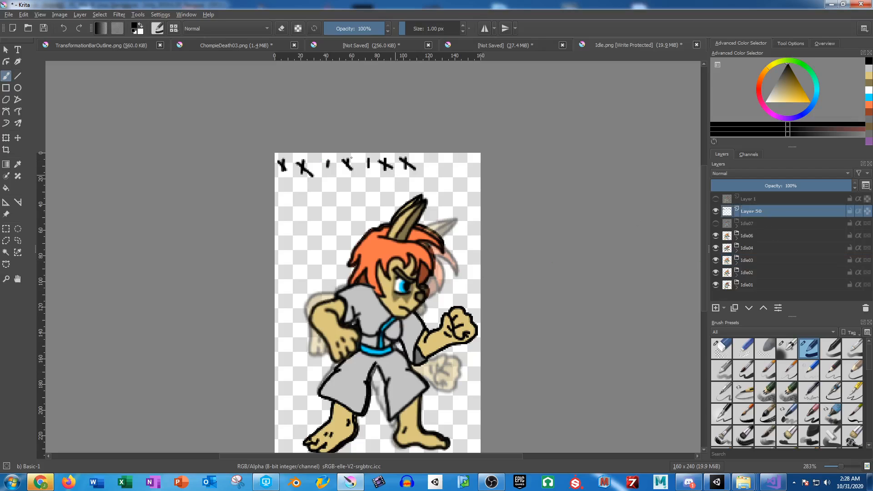
left_click_drag(323, 161, 336, 172)
Step: Rotate the ArmFront group of Idle03 slightly clockwise about the shoulder, toward the faded Idle04 pose
left_click_drag(405, 225, 427, 191)
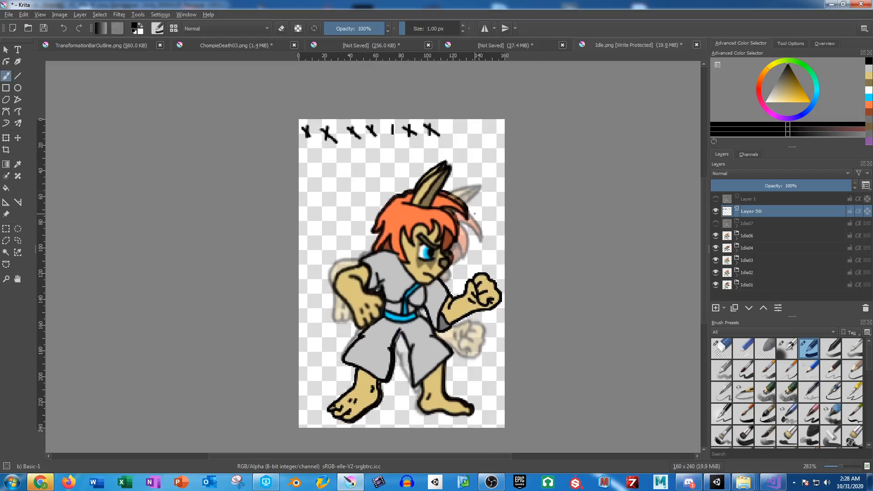
scroll(471, 282, "up", 2)
left_click_drag(473, 286, 545, 203)
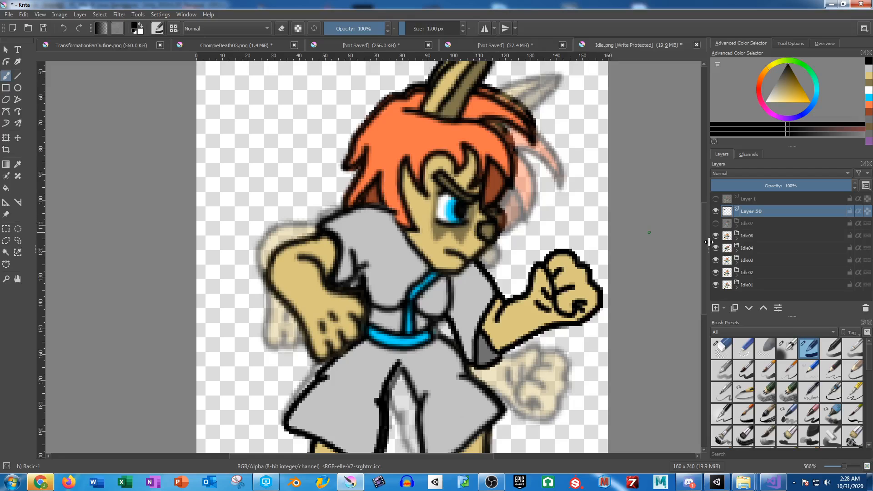
left_click(748, 261)
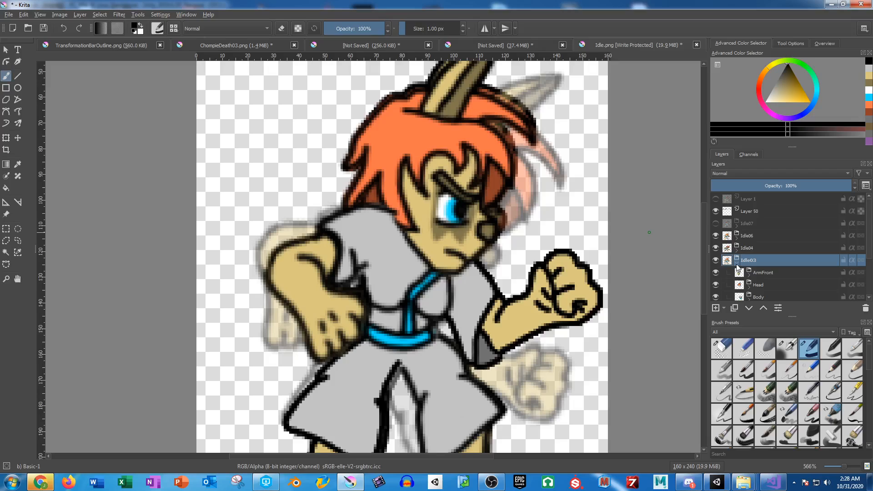
left_click(737, 268)
mouse_move(780, 256)
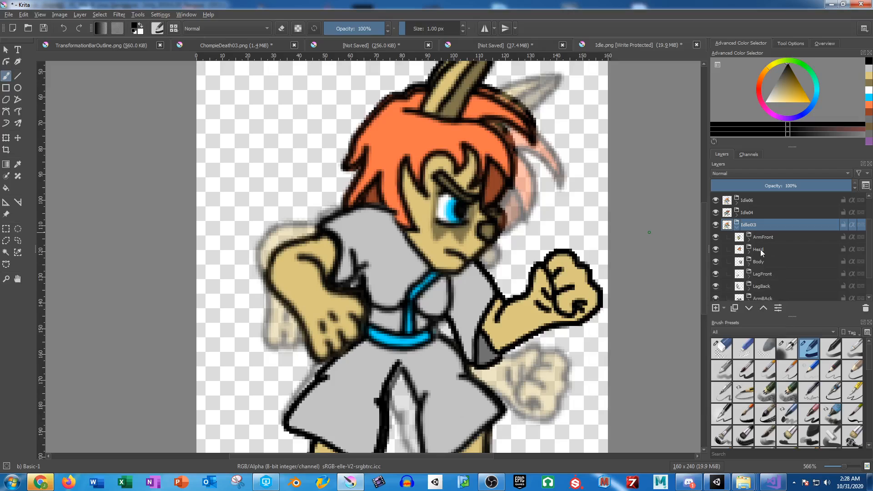
left_click(760, 250)
left_click(765, 237)
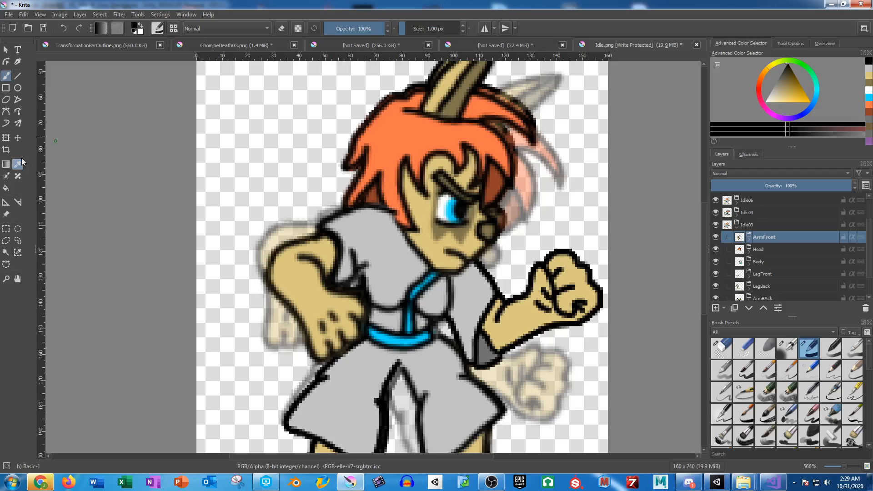
left_click(10, 141)
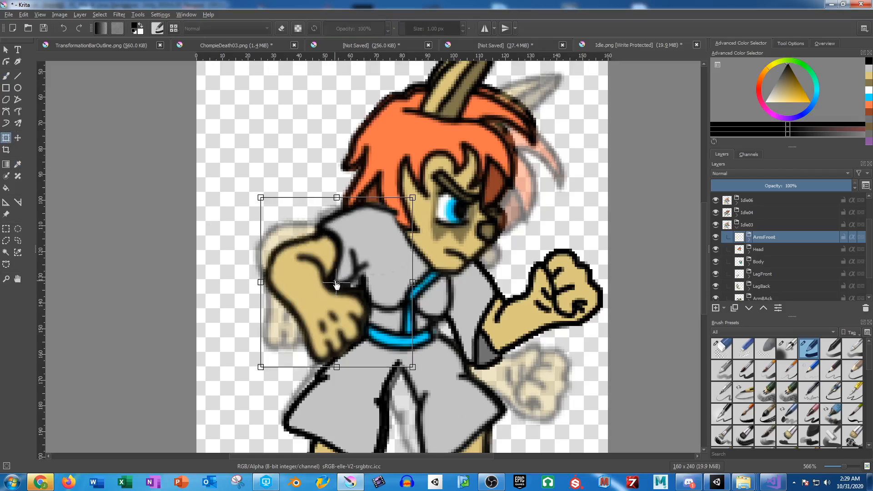
left_click_drag(463, 256, 462, 275)
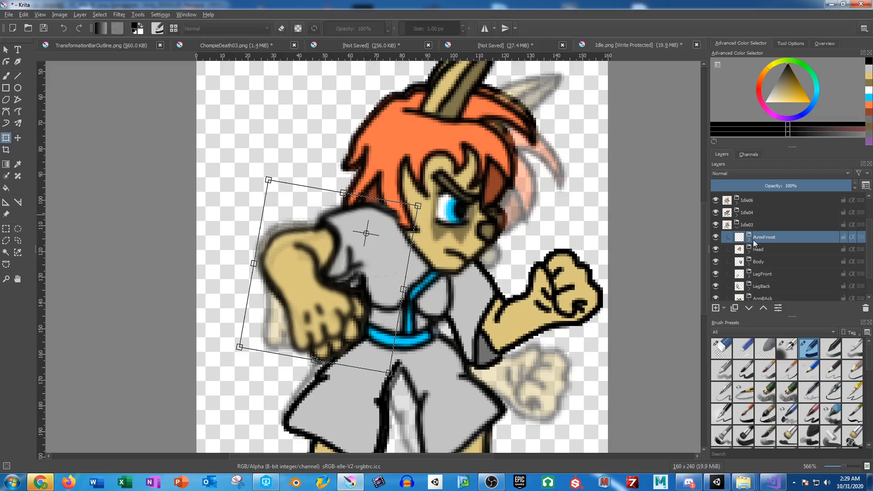
Step: Rotate the ArmFrontLower group of Idle03 slightly clockwise about the elbow and apply the transform
left_click(748, 241)
left_click(787, 251)
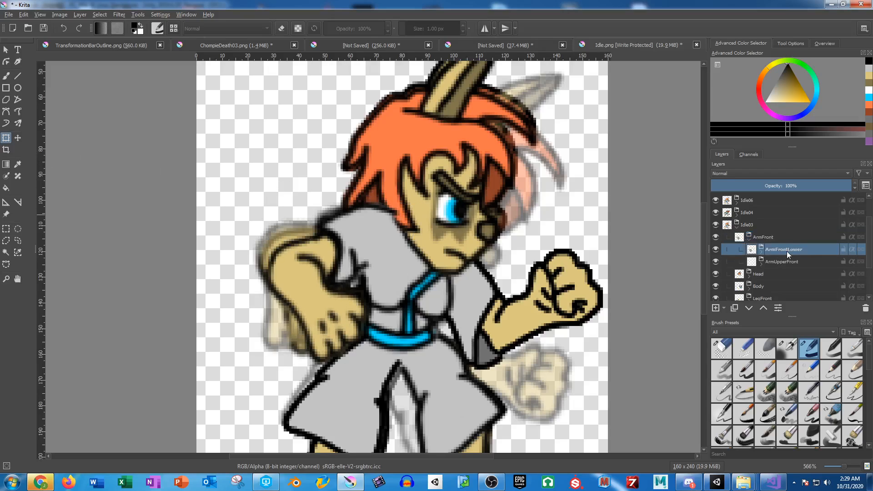
left_click_drag(307, 301, 283, 260)
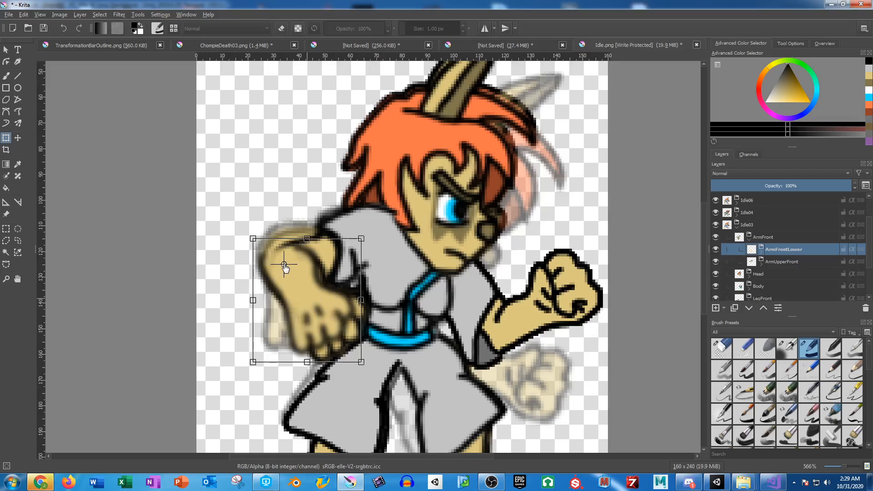
left_click_drag(434, 260, 434, 287)
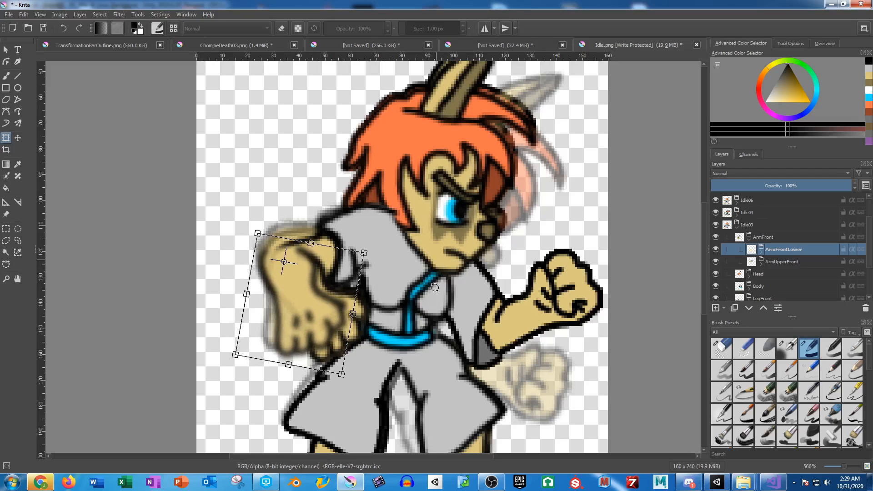
key("Return")
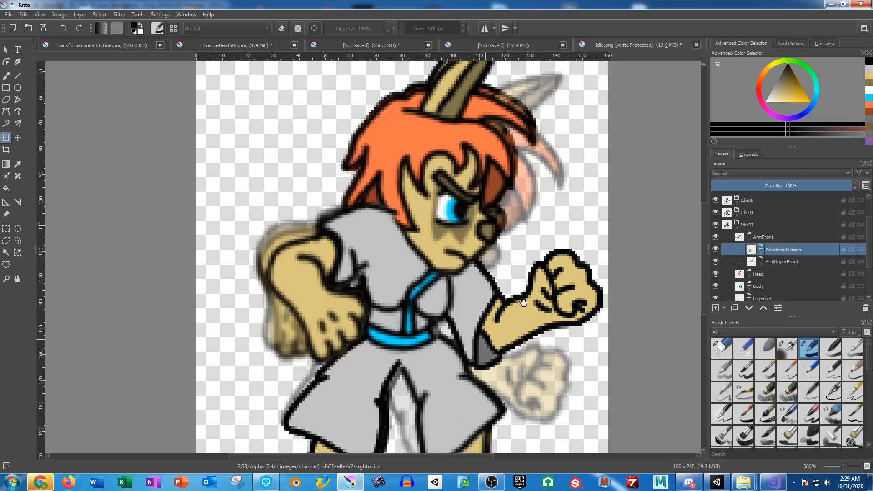
Step: Collapse Idle03's ArmFront group and delete the Idle06 group from the layer stack
left_click(749, 241)
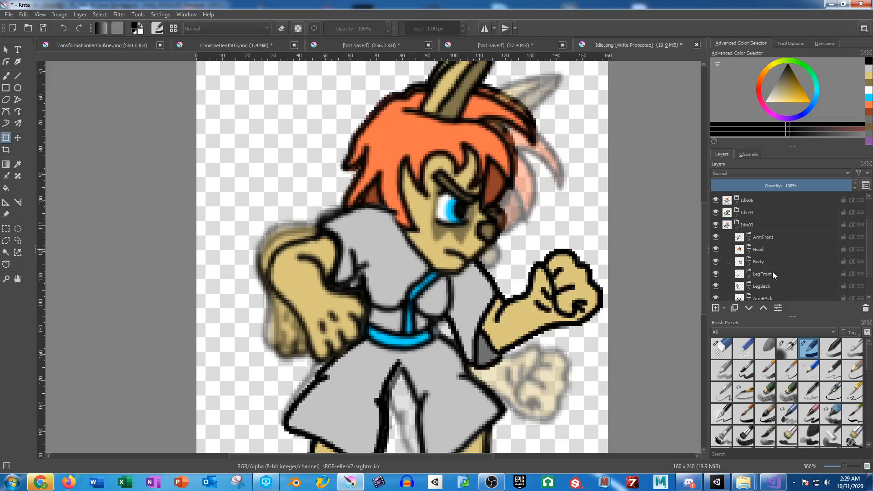
mouse_move(762, 228)
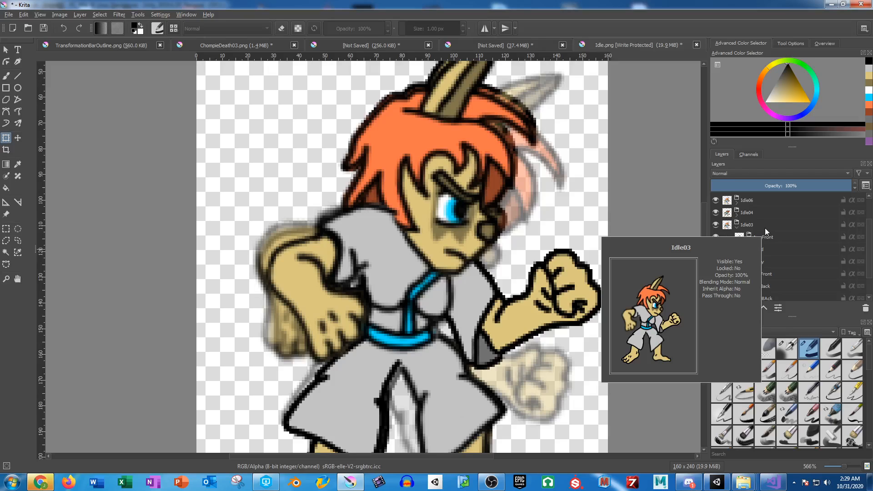
right_click(749, 200)
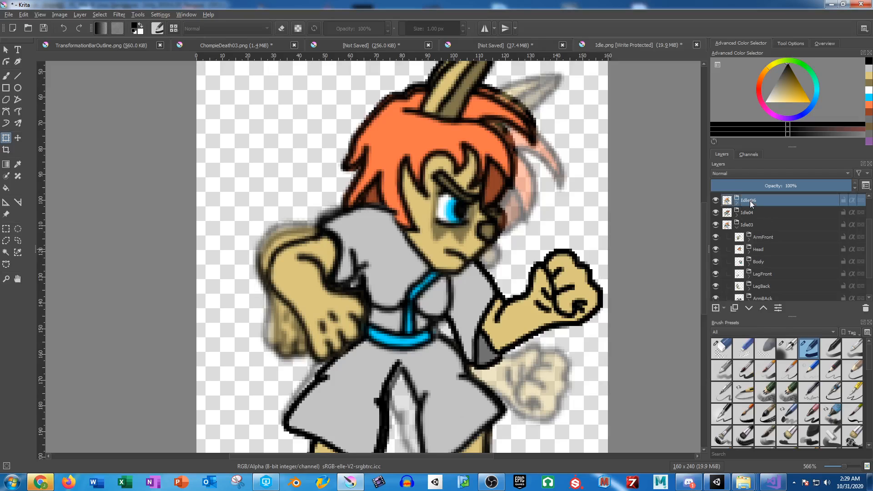
left_click(762, 243)
Step: Rotate the ArmBAck group of Idle02 clockwise about the shoulder to lower the raised fist, and apply the transform
scroll(786, 223, "down", 2)
left_click(737, 284)
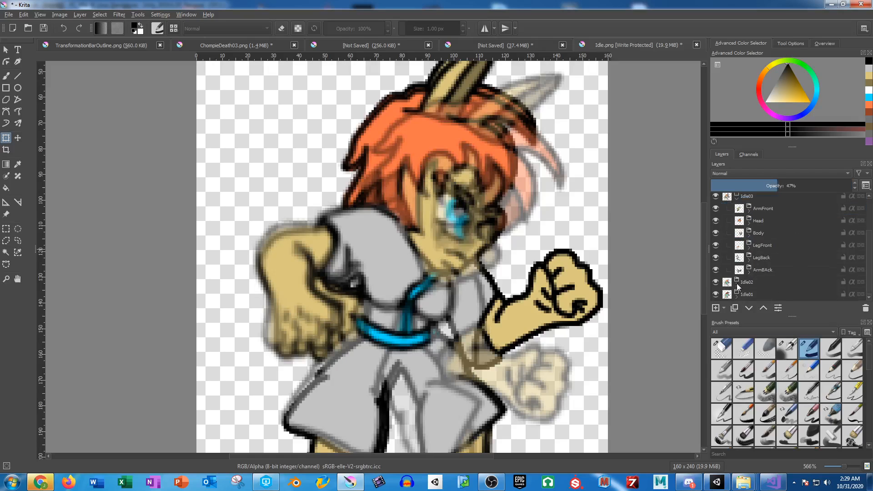
scroll(773, 277, "down", 3)
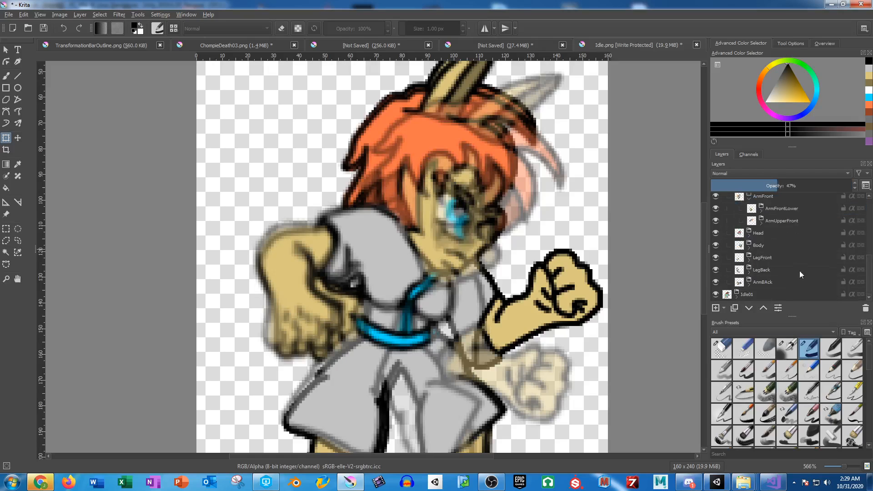
left_click(752, 283)
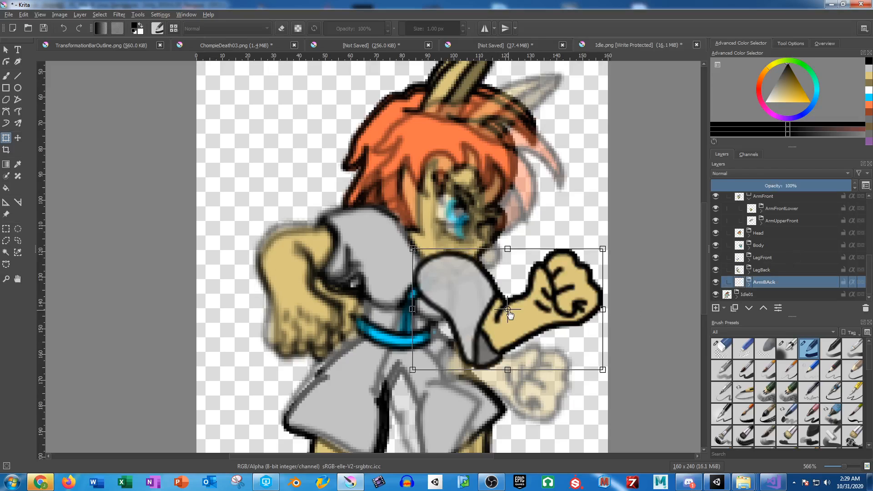
left_click_drag(506, 311, 425, 274)
left_click_drag(648, 277, 642, 321)
key("Return")
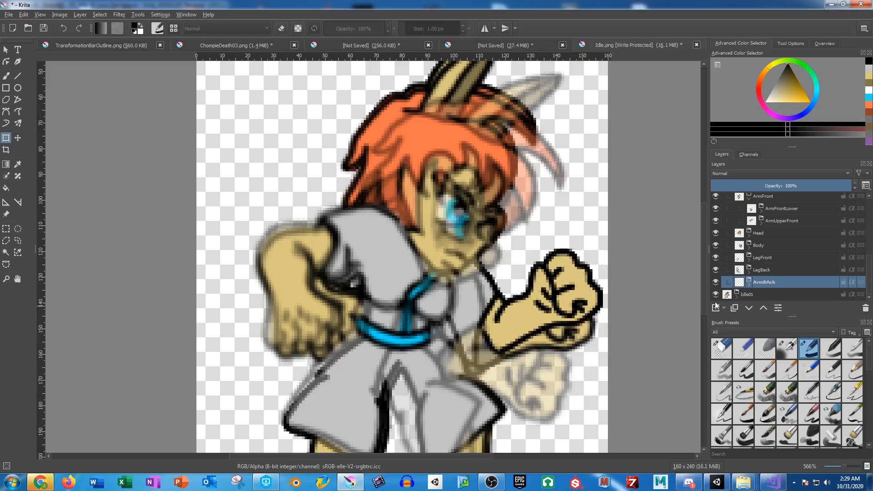
Step: Rotate the ArmBackLower group of Idle02 slightly clockwise about the elbow and apply the transform
left_click(749, 286)
left_click(792, 270)
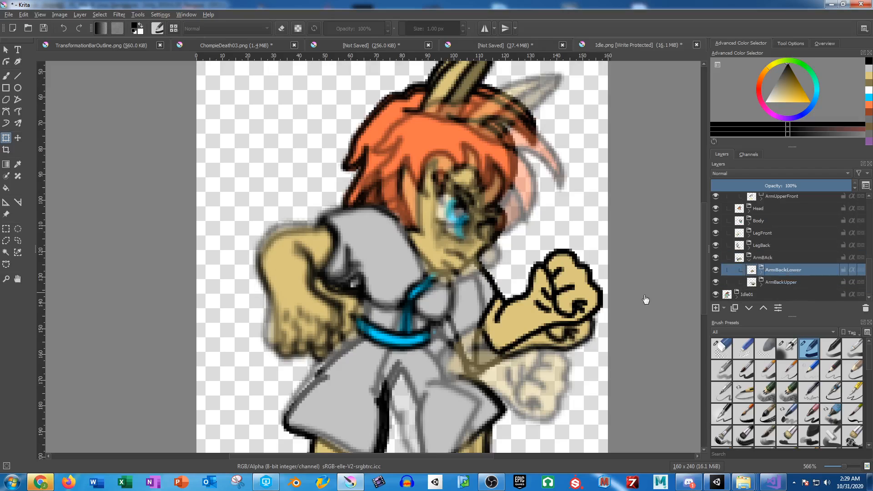
left_click_drag(536, 320, 487, 349)
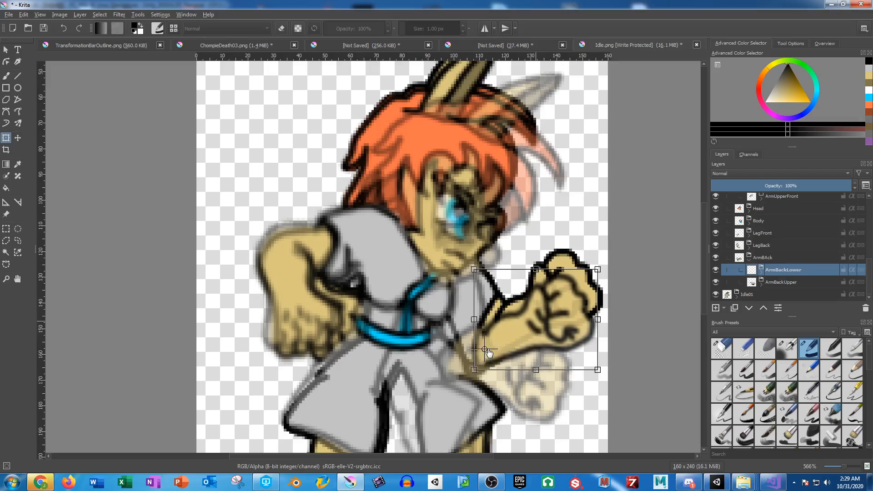
left_click_drag(617, 293, 621, 301)
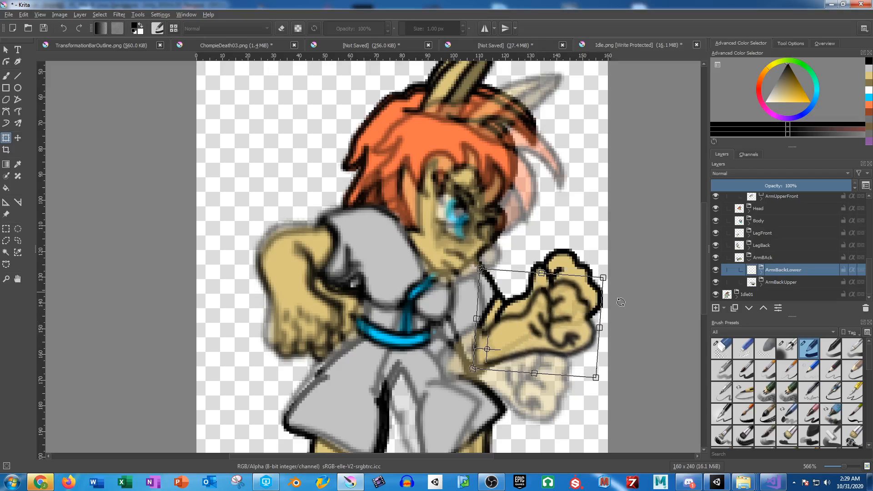
key("Return")
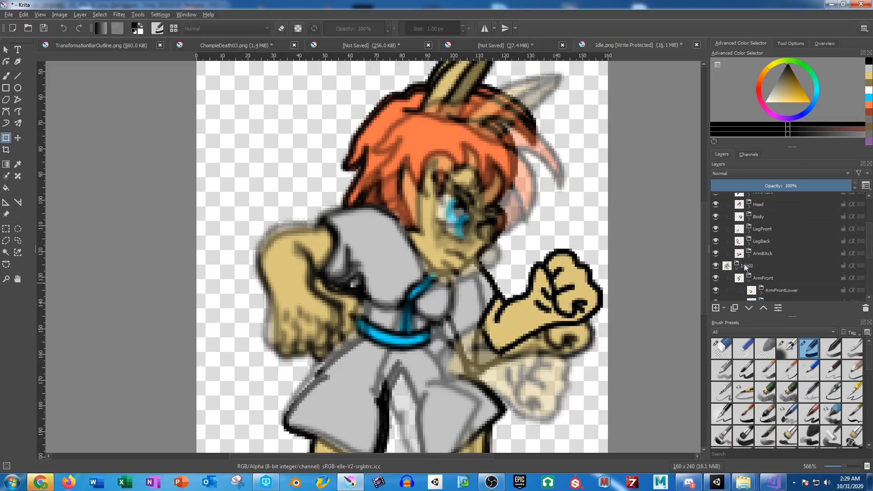
Step: Collapse the Idle02 group, duplicate it and rename the copy Idle06
left_click(751, 261)
left_click(766, 285)
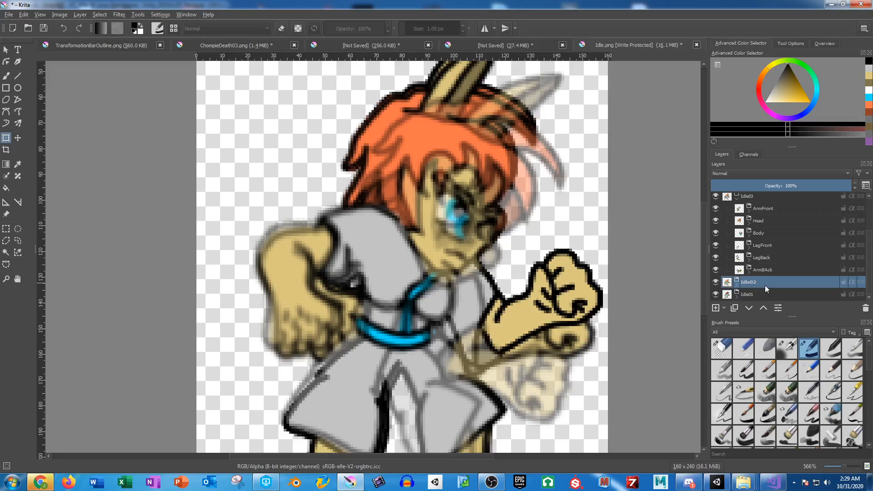
key("ctrl+j")
double_click(764, 282)
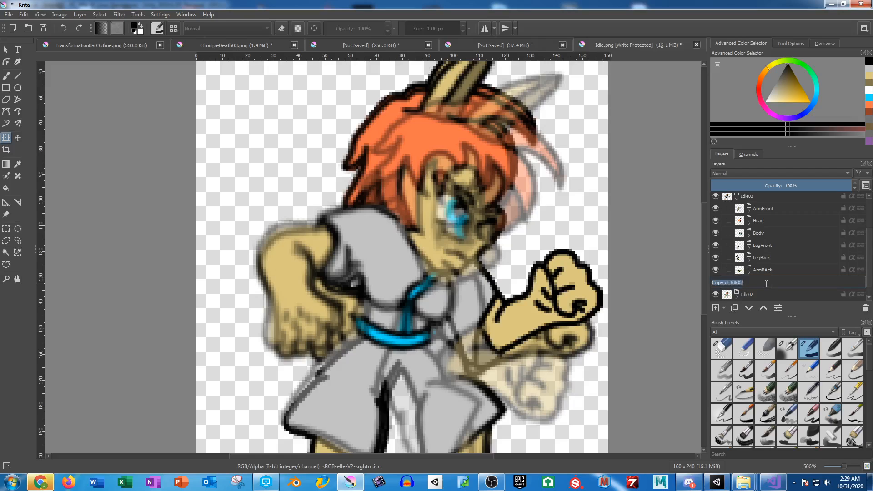
type("Idle06")
key("Return")
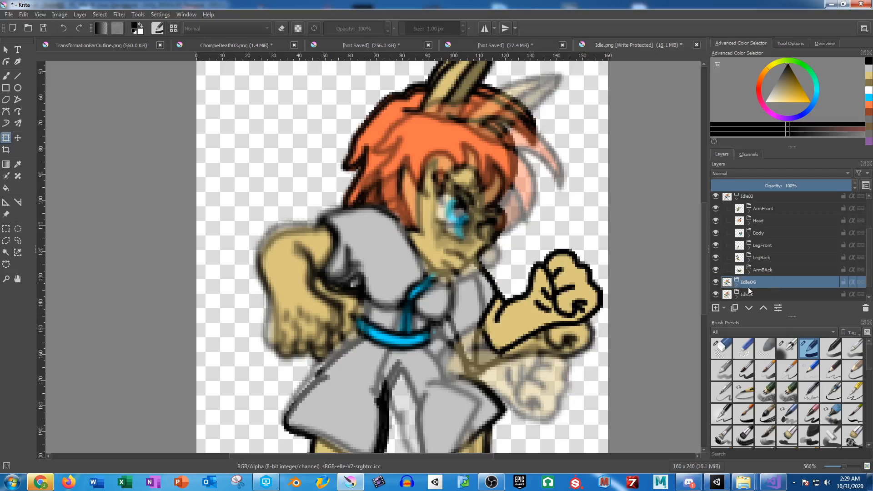
Step: Move the new Idle06 group directly above Idle04 in the layer stack and hide it
left_click_drag(749, 290, 778, 229)
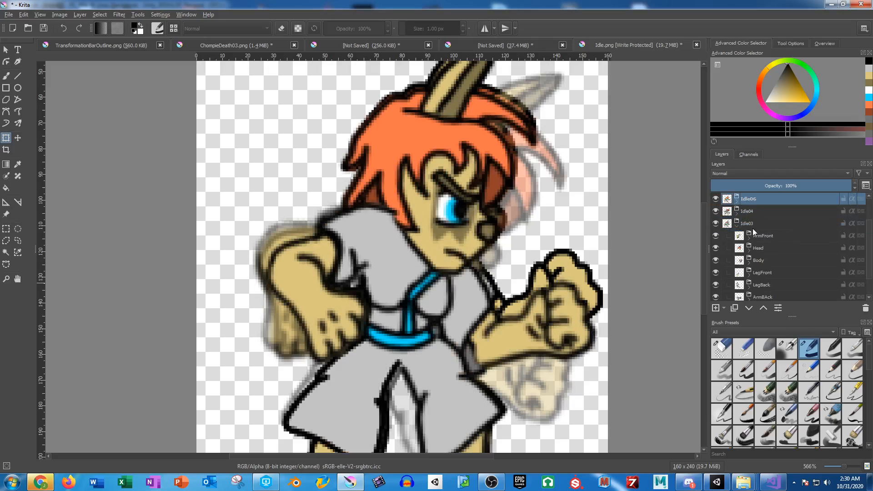
scroll(752, 229, "up", 1)
left_click(716, 237)
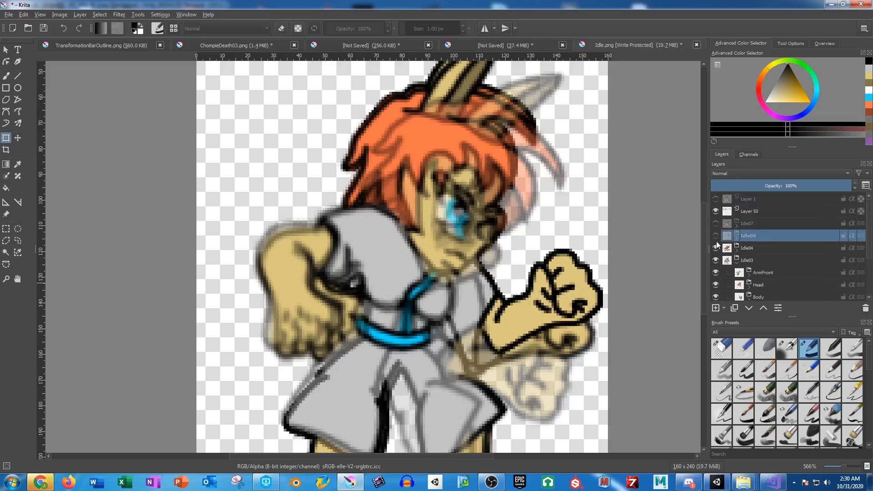
Step: Rotate the ArmBAck group of Idle03 clockwise about the shoulder to lower the fist toward the Idle04 pose
scroll(759, 220, "down", 2)
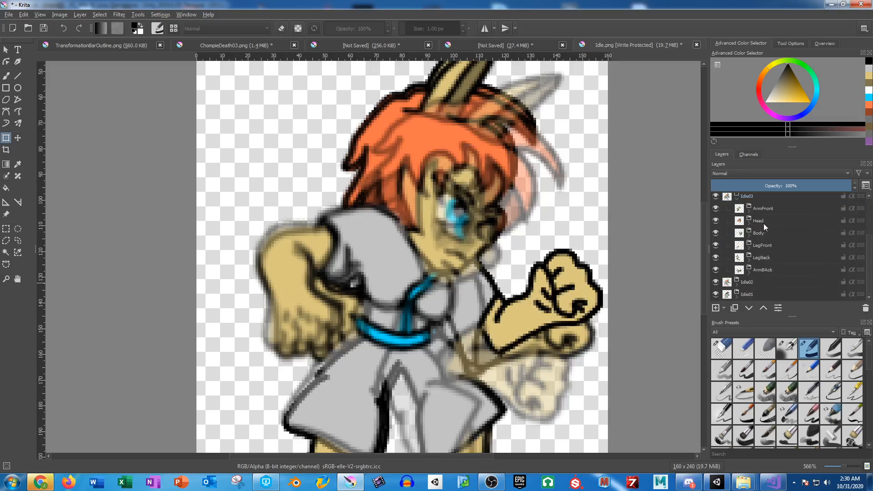
left_click(749, 272)
left_click(768, 270)
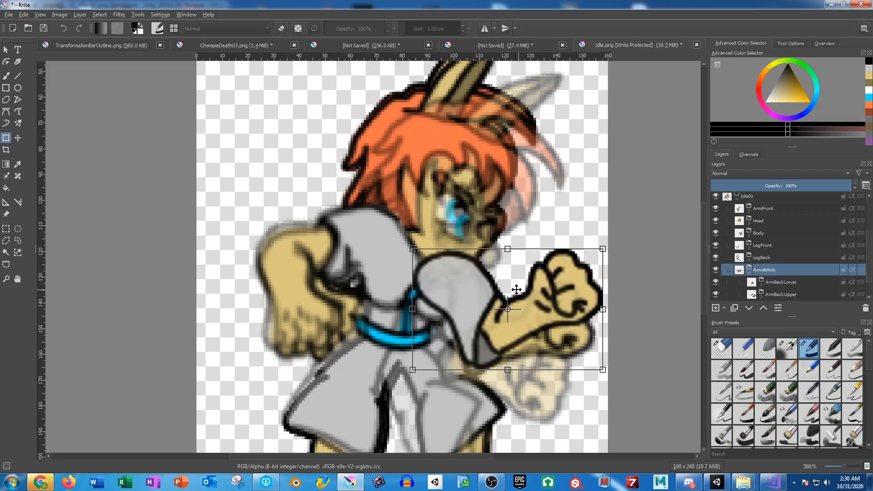
left_click_drag(677, 342, 654, 402)
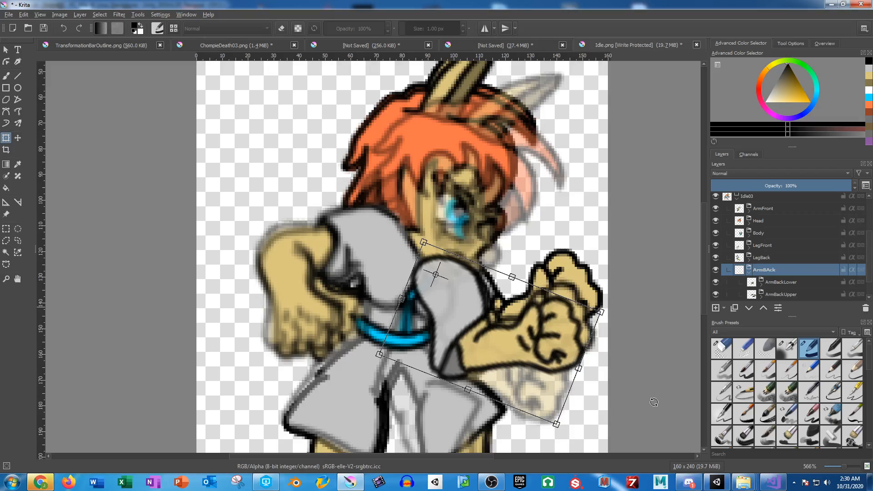
Step: Rotate the ArmBackLower group of Idle03 clockwise about the elbow and apply the transform
left_click(790, 282)
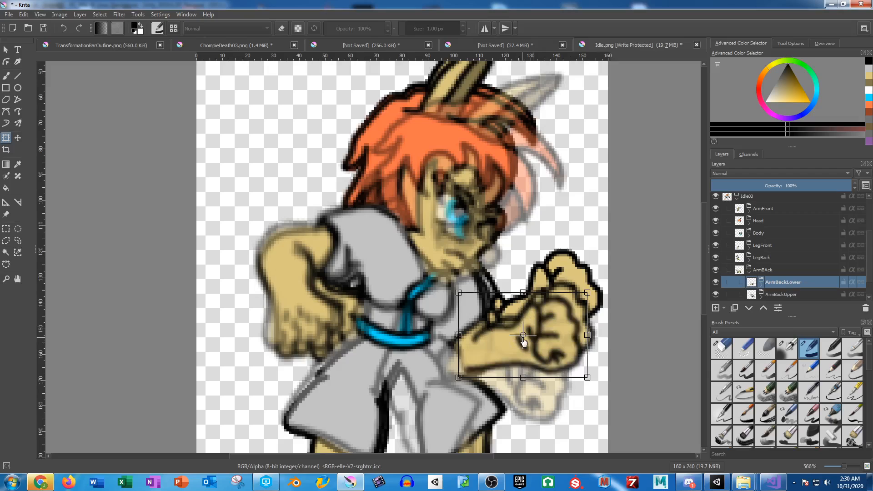
left_click_drag(523, 341, 471, 352)
left_click_drag(607, 312, 610, 344)
key("Return")
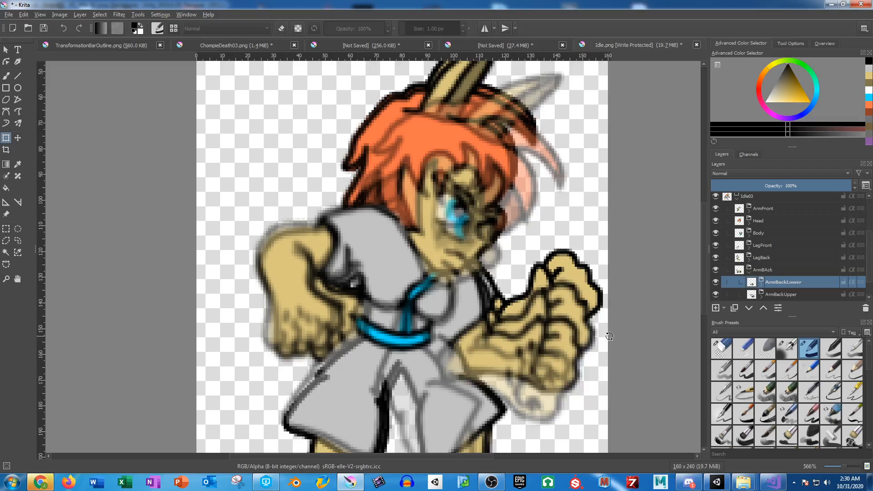
Step: Rotate the Head group of Idle03 slightly clockwise about the neck, nudge it toward the Idle04 pose and apply the transform
left_click_drag(468, 266, 492, 258)
left_click(762, 221)
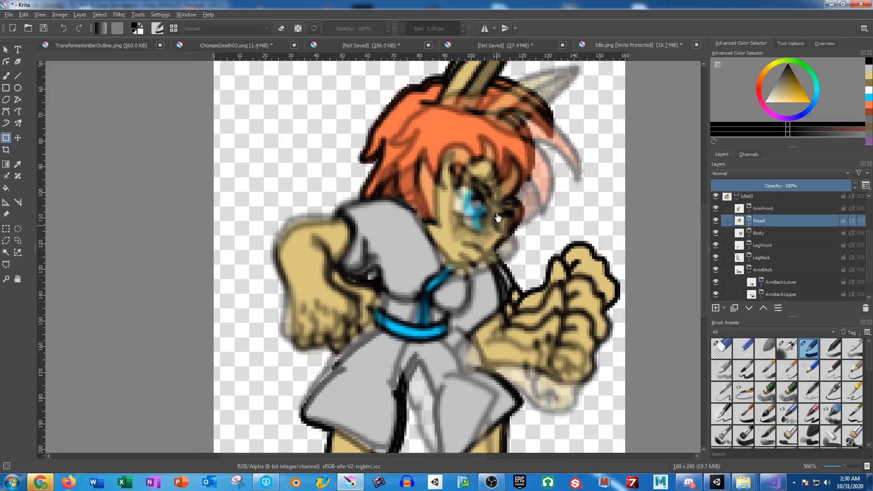
left_click(494, 214)
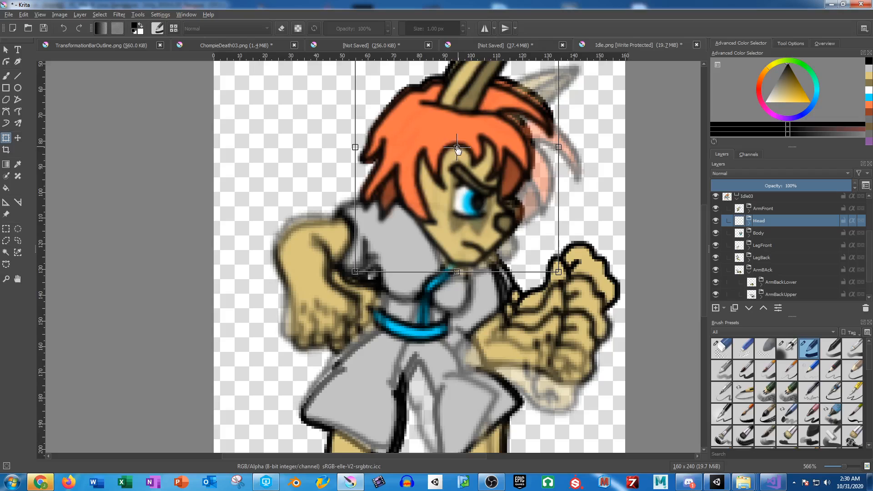
left_click_drag(456, 147, 425, 226)
left_click_drag(616, 189, 611, 211)
mouse_move(529, 211)
left_mouse_down()
mouse_move(581, 207)
mouse_move(535, 207)
left_mouse_up()
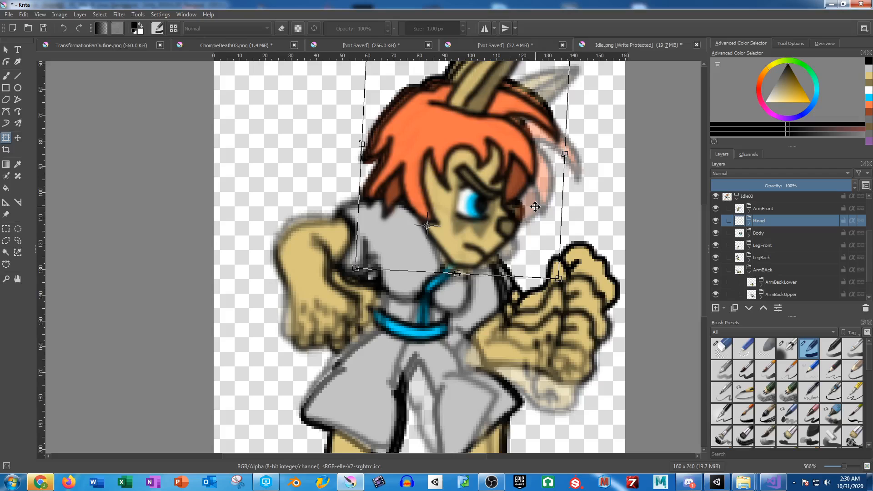
key("Return")
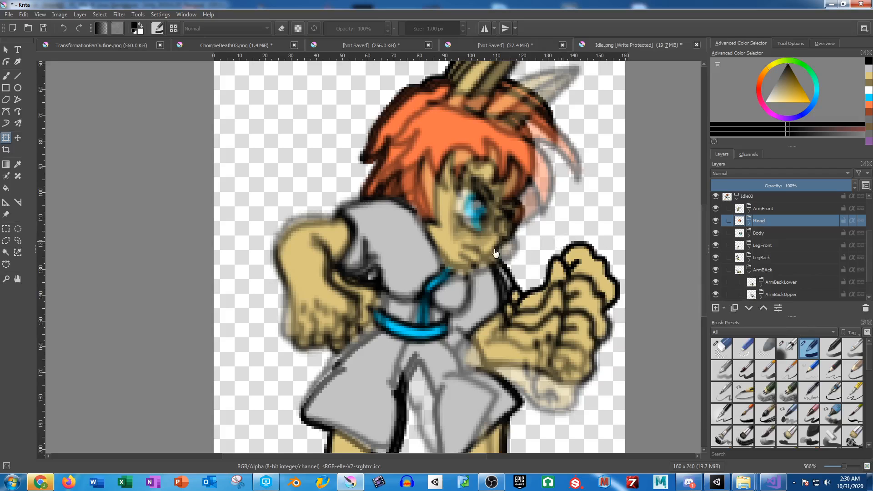
Step: Shift the LegBack group of Idle03 slightly toward the Idle04 pose and reorder its FootBack subgroup directly below LegLowerBack
left_click_drag(496, 258, 516, 179)
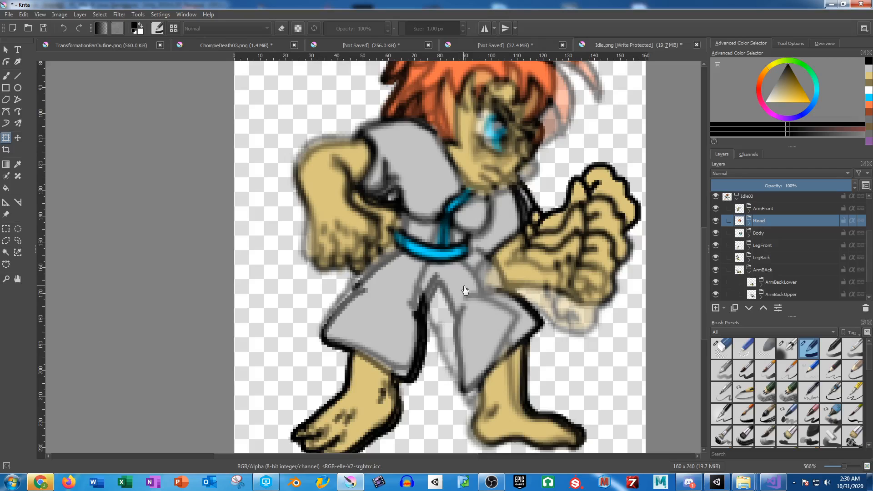
scroll(778, 246, "down", 2)
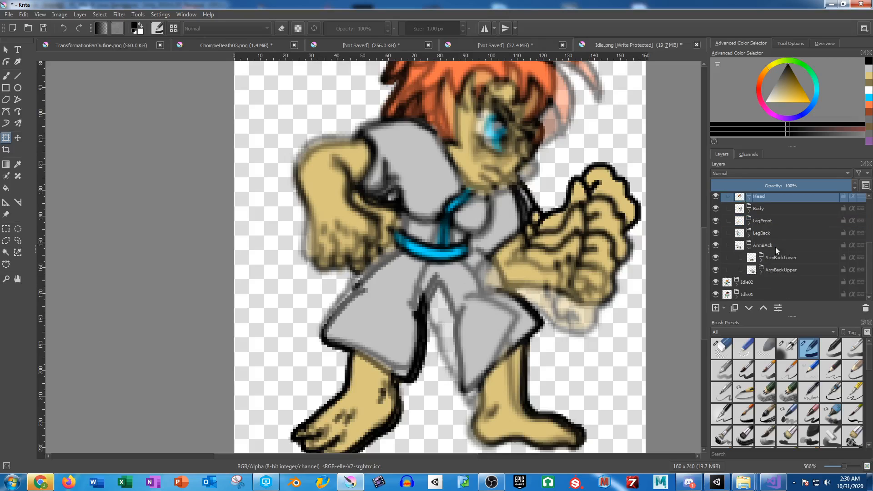
left_click(749, 235)
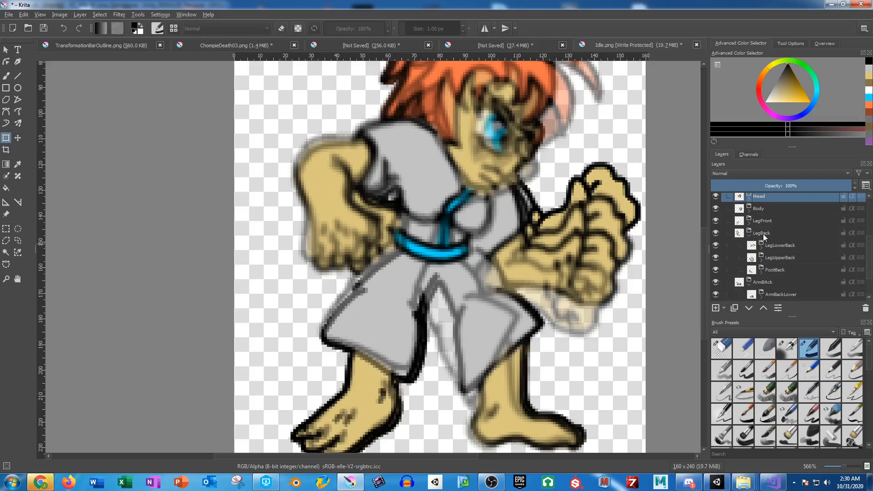
left_click(765, 233)
left_click(493, 335)
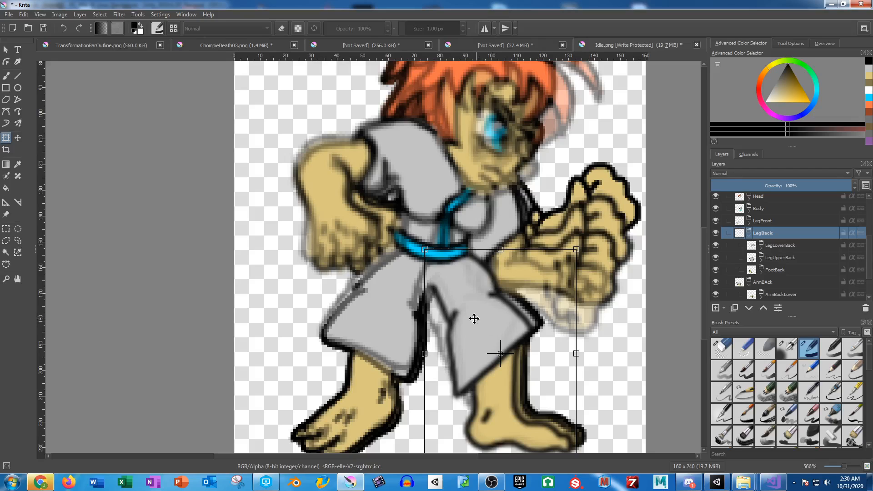
left_click(774, 270)
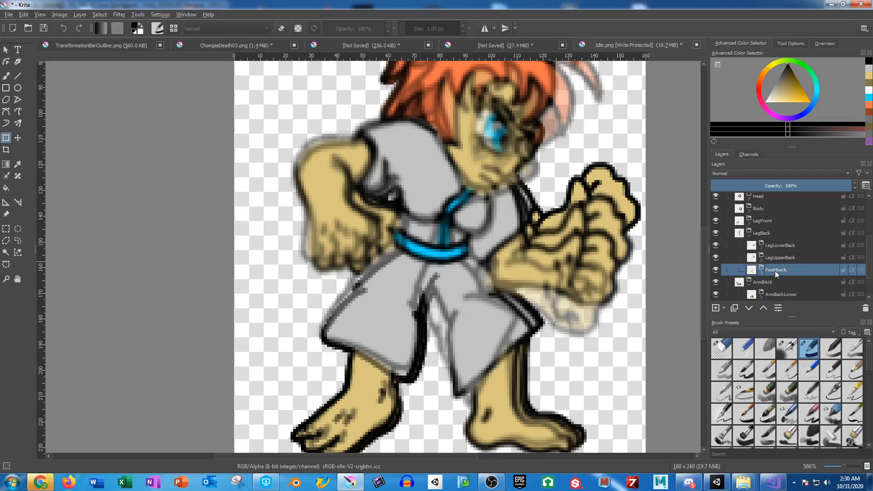
left_click_drag(775, 271, 790, 288)
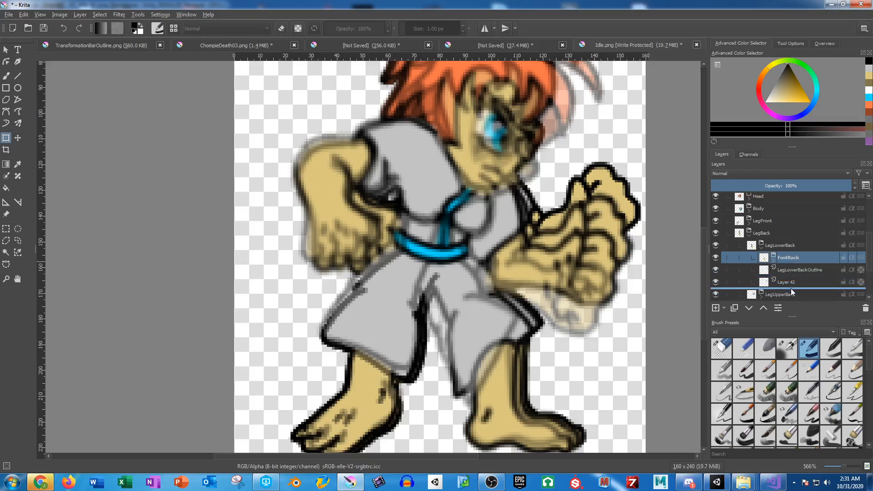
Step: Rotate the LegLowerBack group of Idle03 counterclockwise about the knee, replacing a first rotation made about its center
left_click(781, 245)
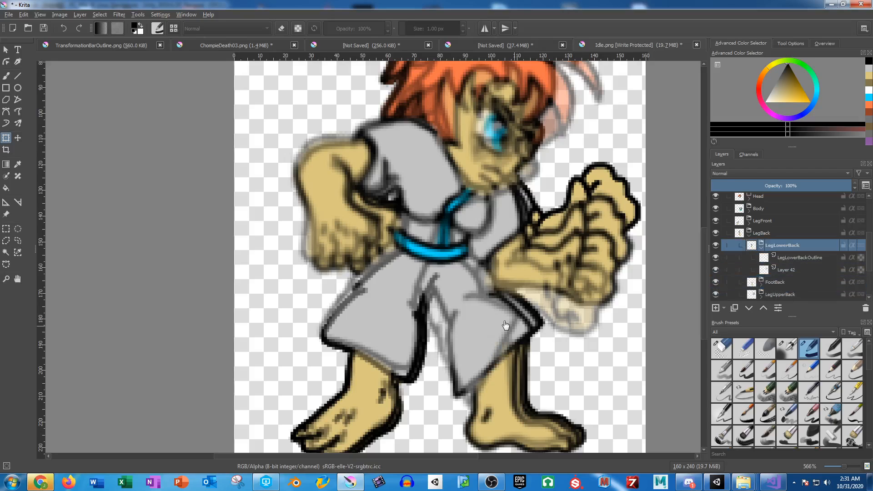
left_click_drag(580, 337, 579, 332)
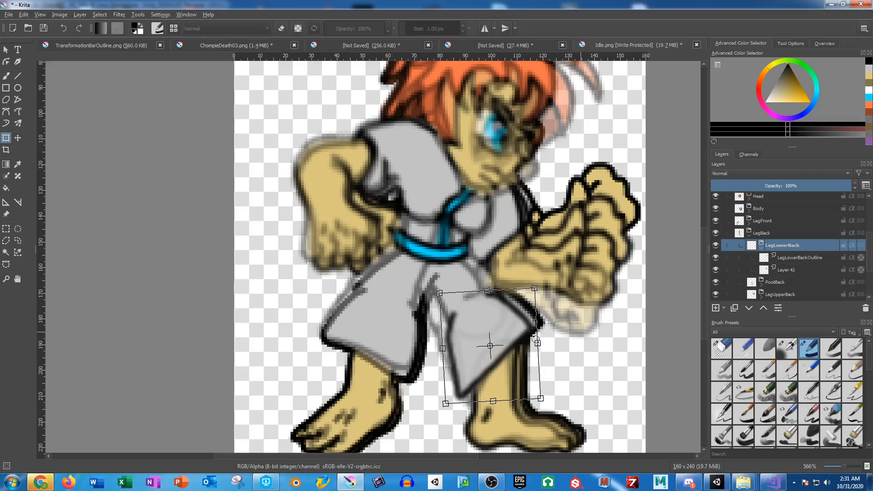
key("ctrl+z")
left_click_drag(490, 346, 471, 304)
left_click_drag(599, 341, 599, 324)
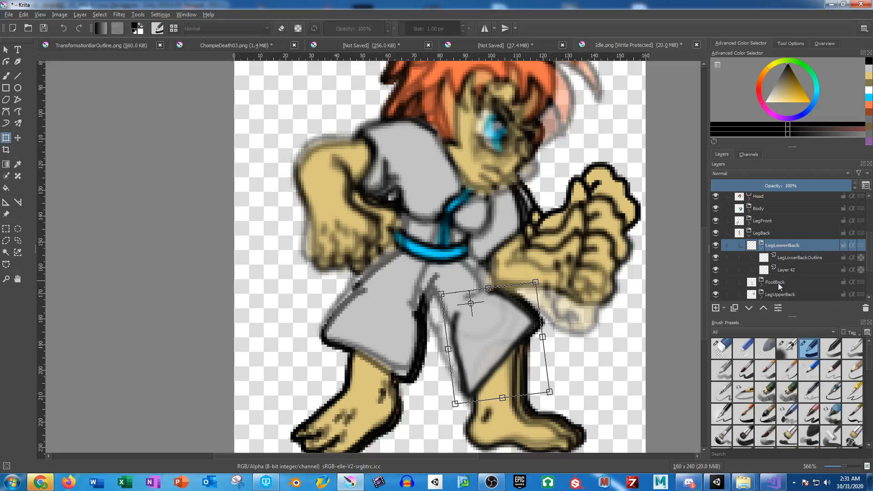
Step: Nest FootBack inside LegLowerBack below Layer 42, then rotate it slightly counterclockwise about the top of the shin and apply the transform
left_click_drag(779, 283, 790, 275)
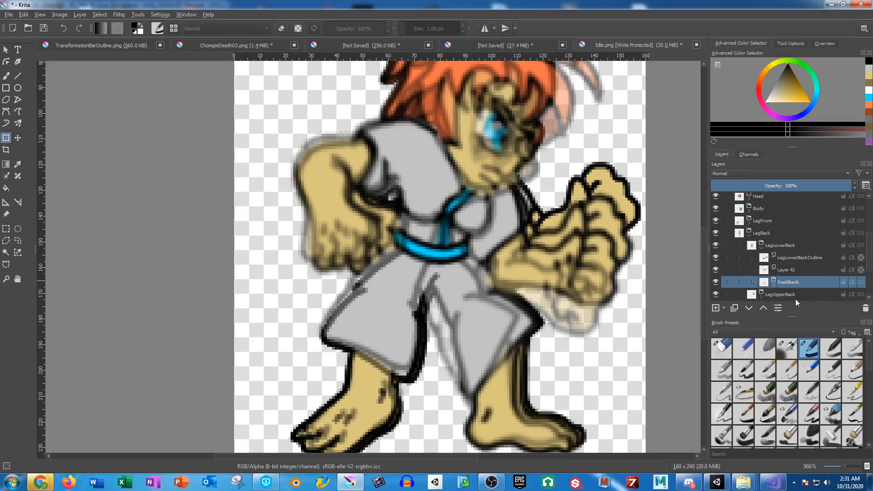
left_click(505, 382)
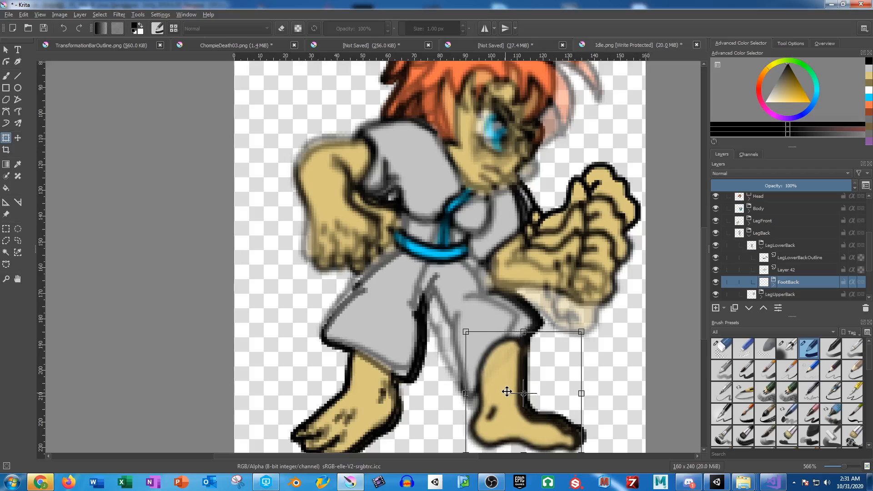
left_click_drag(507, 391, 494, 349)
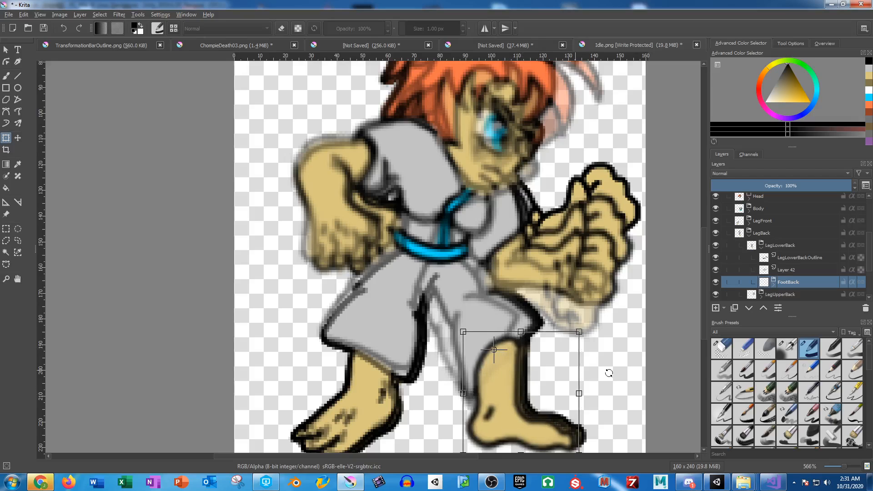
left_click_drag(609, 373, 610, 364)
key("Return")
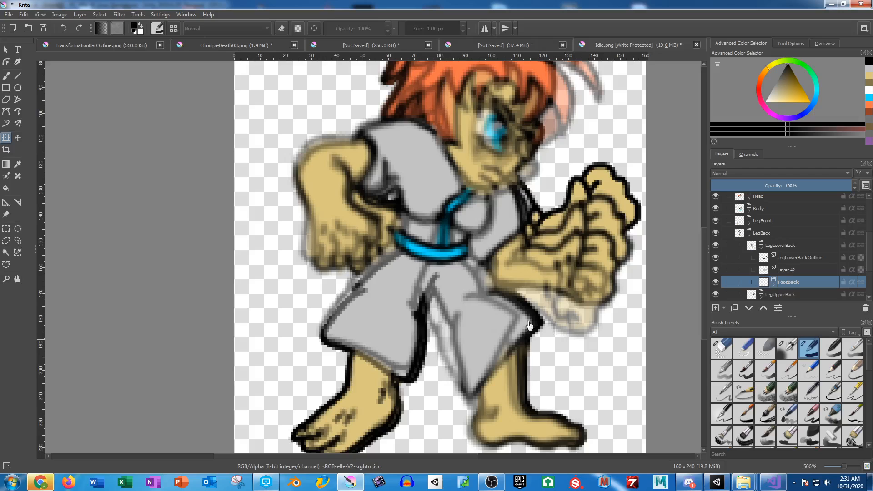
Step: Check the whole character pose and collapse the Idle03 group in the layer stack
scroll(495, 330, "down", 4)
scroll(521, 325, "up", 2)
scroll(741, 245, "up", 3)
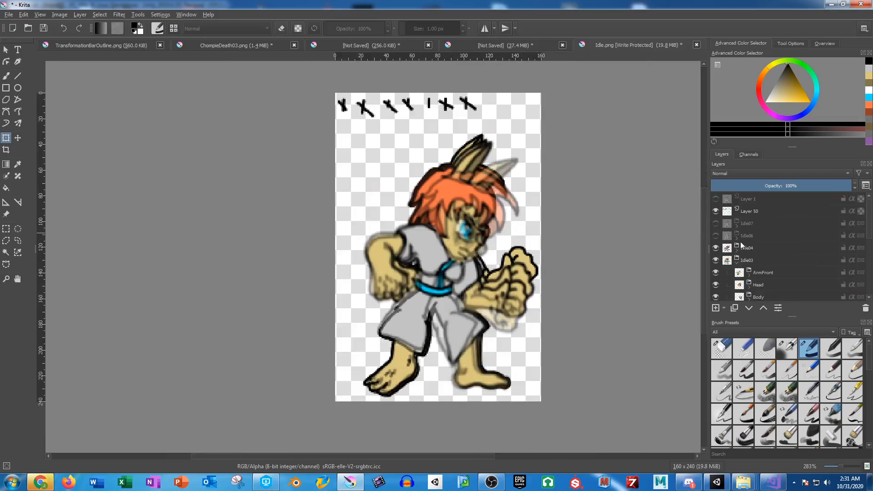
left_click(737, 264)
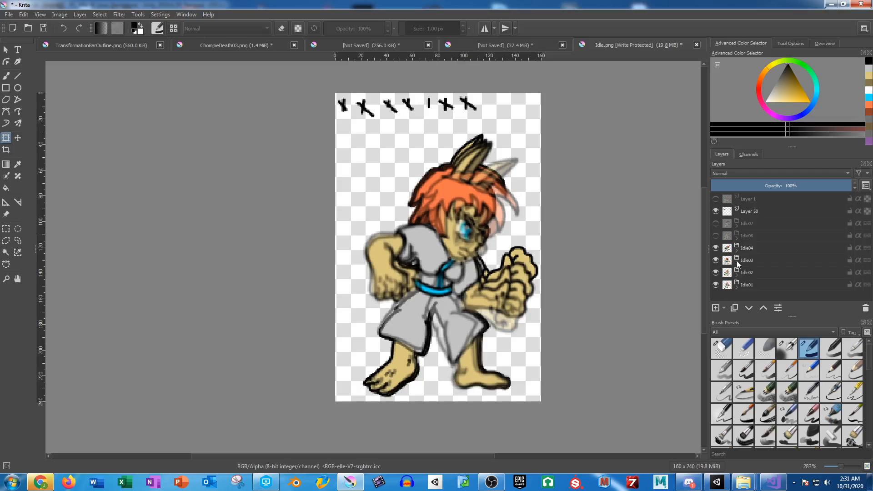
Step: Create an Idle05 layer from a copy of Idle03 and place it directly above Idle04 in the layer stack
left_click(747, 259)
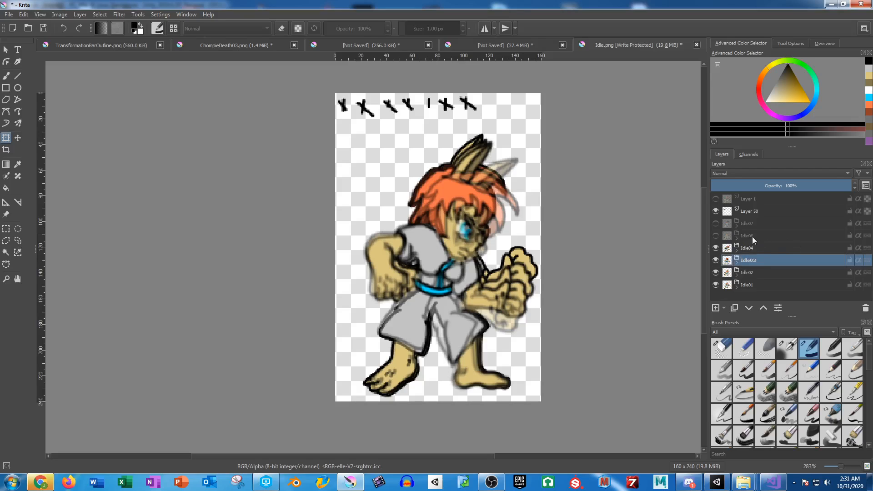
left_click(752, 237)
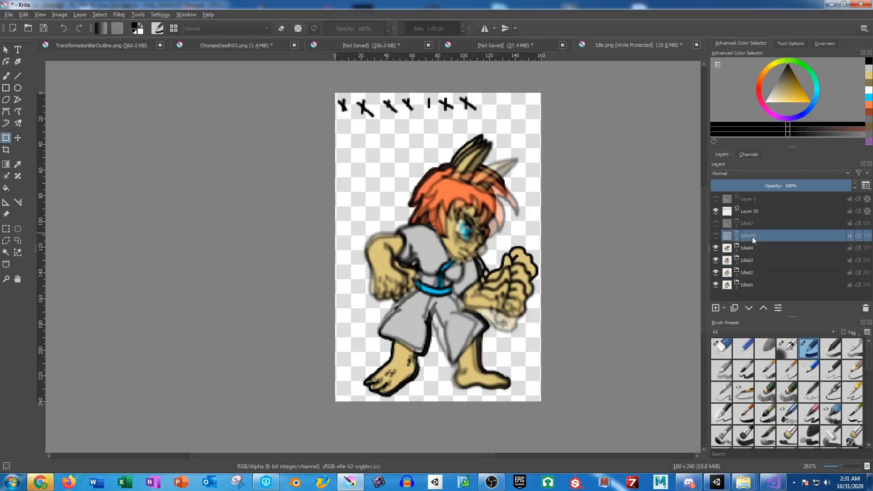
left_click(752, 262)
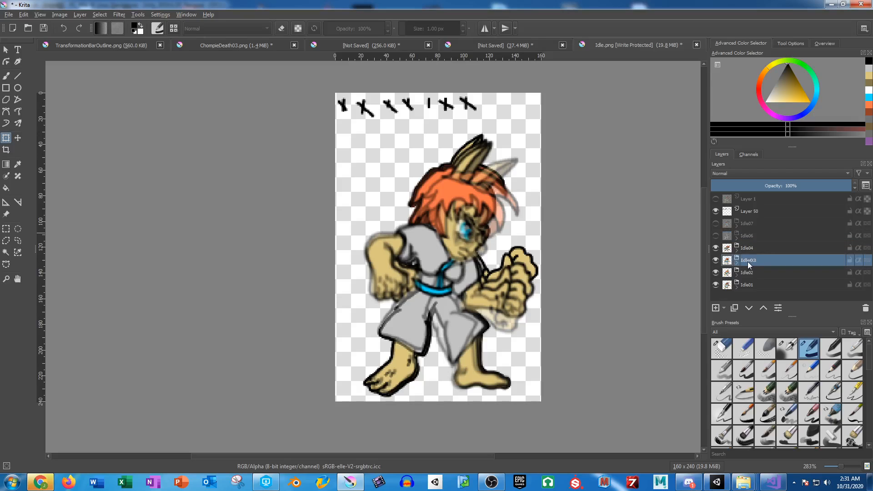
key("ctrl+j")
double_click(751, 261)
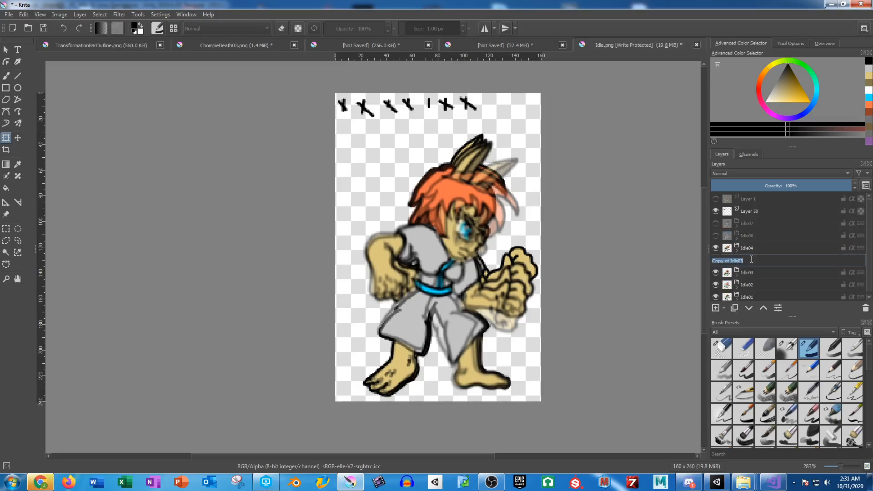
type("Idle05")
key("Return")
left_click_drag(751, 262, 763, 244)
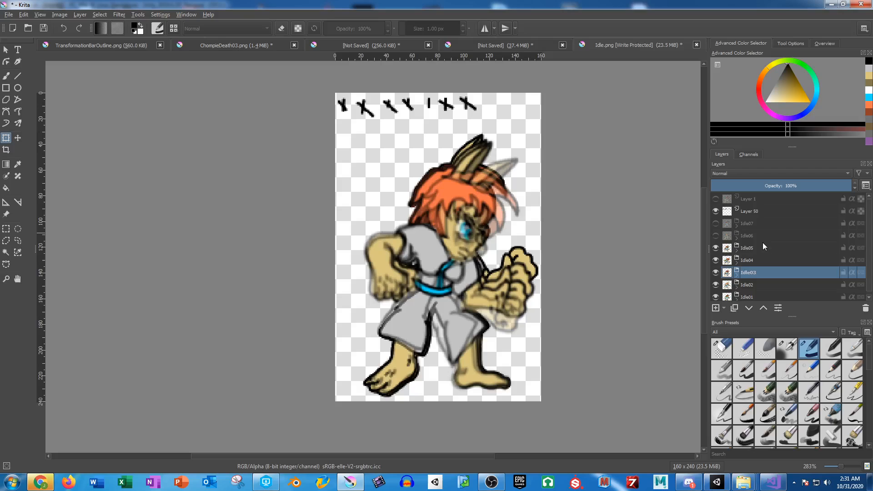
Step: Hide the Idle02 through Idle07 layers, leaving Idle01 as the only displayed idle frame
left_click(714, 234)
left_click(716, 222)
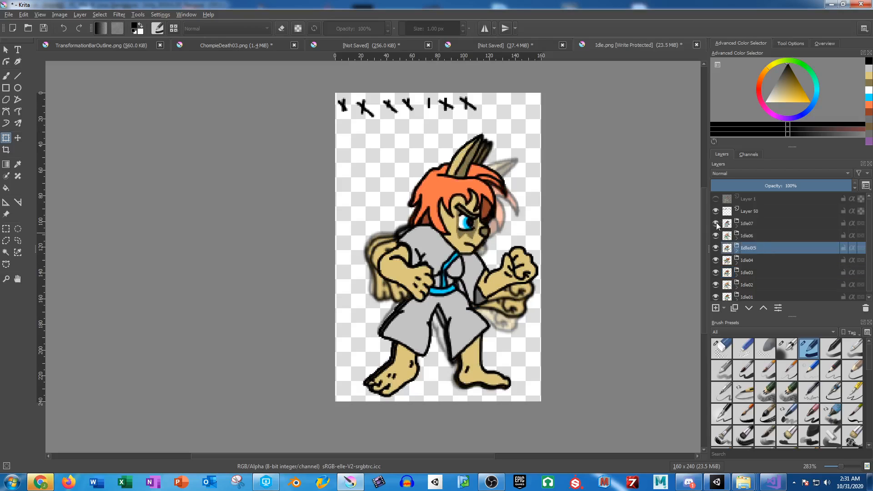
left_click(716, 223)
left_click(716, 235)
left_click(716, 248)
left_click(716, 261)
left_click(716, 273)
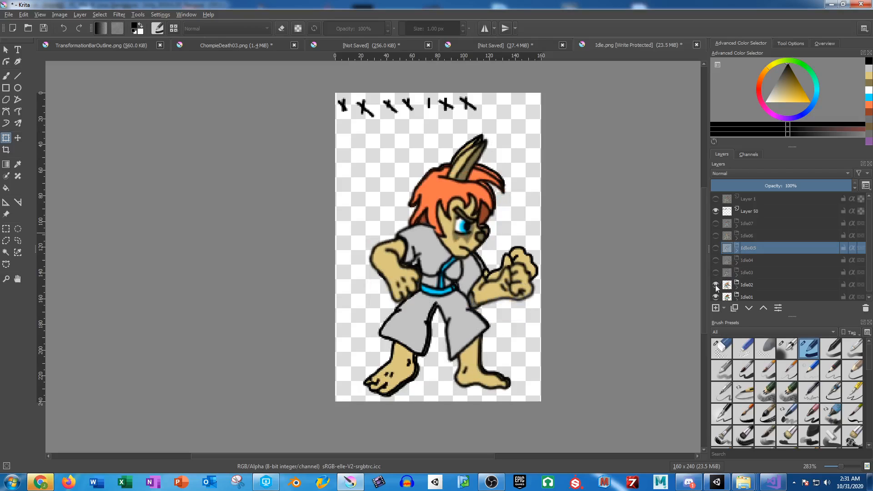
left_click(716, 284)
Step: Check the opacity of each layer from Idle01 to Idle07 and set Idle04 to 100%
left_click(751, 296)
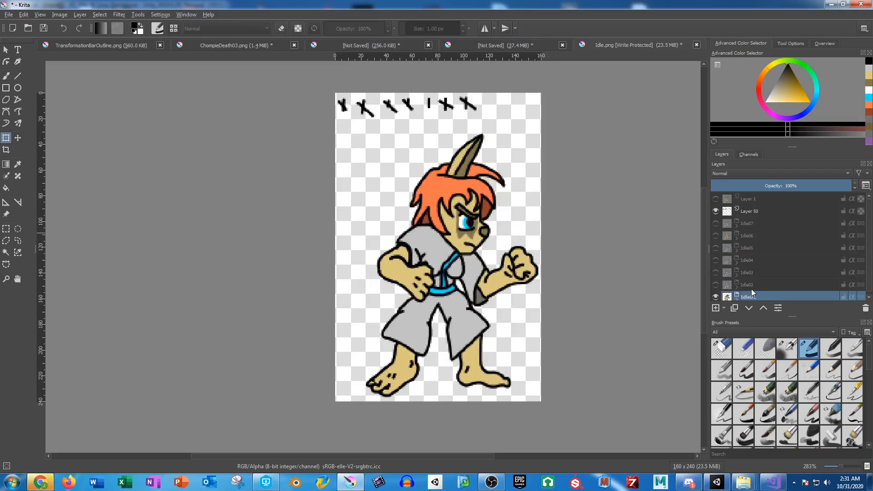
left_click(751, 283)
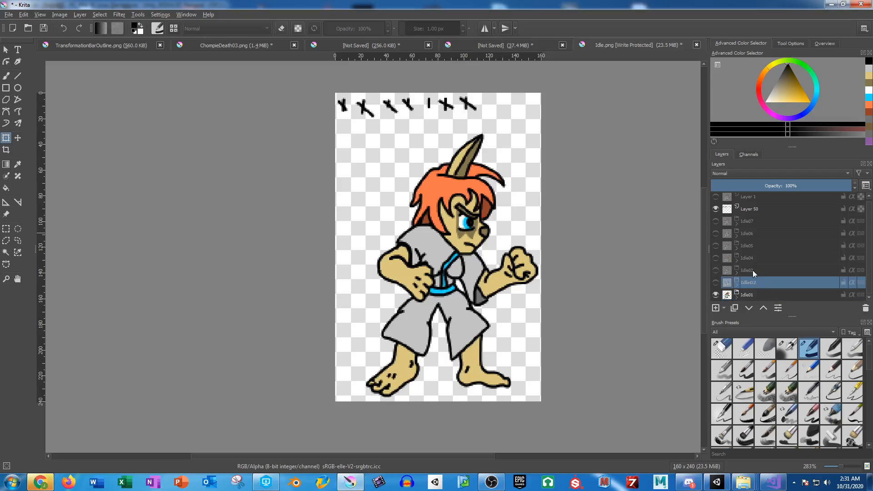
left_click(752, 270)
left_click(753, 256)
left_click_drag(790, 180, 853, 184)
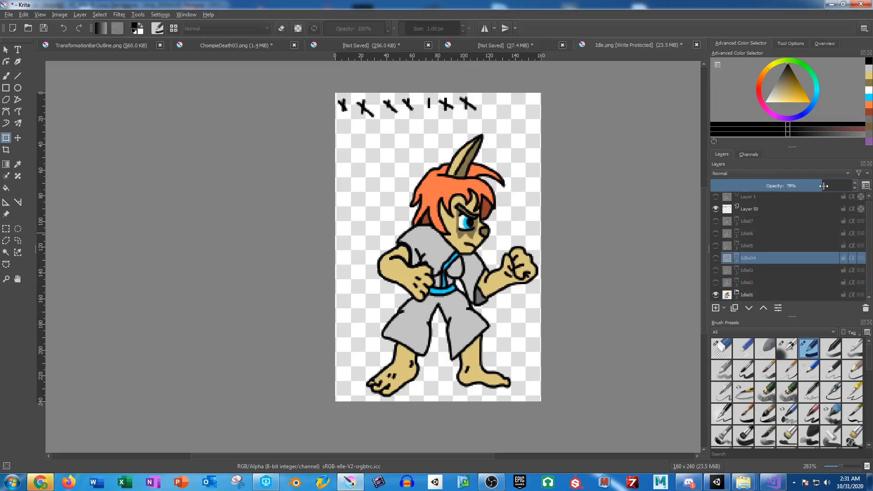
left_click(754, 246)
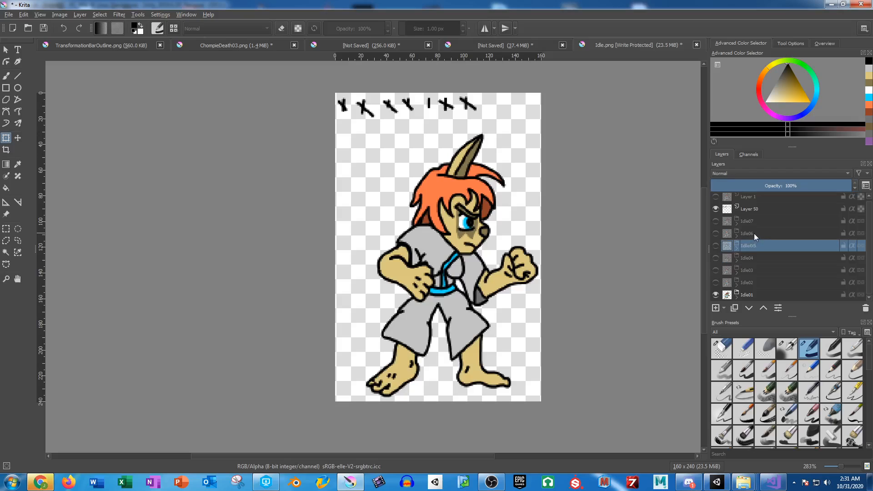
left_click(754, 234)
left_click(757, 220)
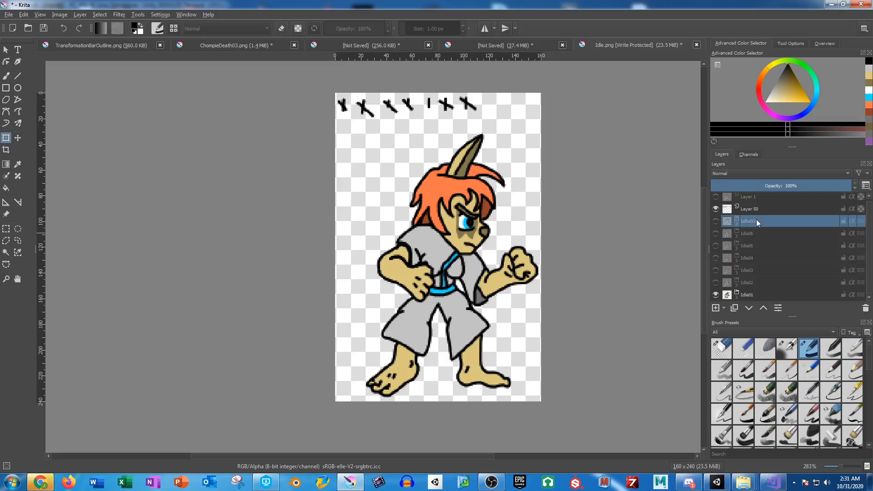
Step: Hide Idle01 and preview the frames from Idle02 to Idle07 one at a time in sequence
left_click(716, 295)
left_click(716, 283)
left_click(716, 282)
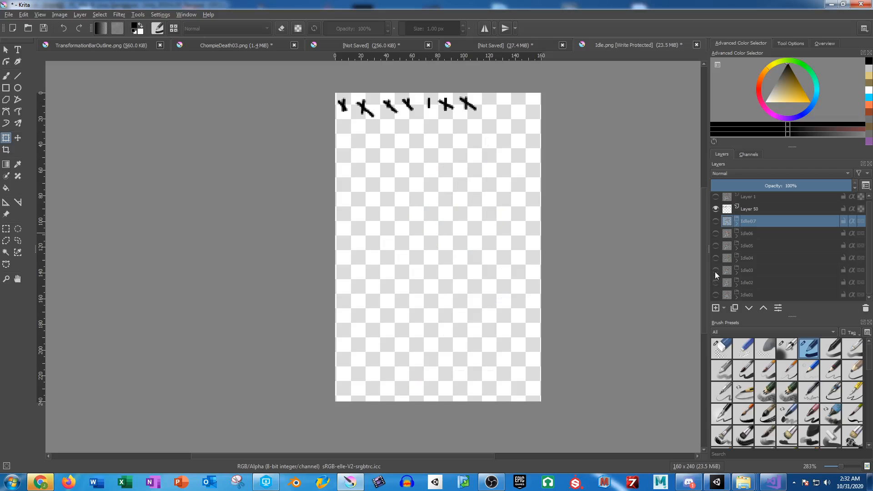
left_click(716, 270)
left_click(716, 270)
left_click(716, 258)
left_click(716, 258)
left_click(716, 246)
left_click(715, 246)
left_click(716, 233)
left_click(716, 233)
left_click(716, 220)
left_click(716, 221)
Step: Display only the Idle01 layer, with Layer 50 hidden, and save the frame in PlayerSprites as Idle01.png with the default PNG options
left_click(716, 294)
left_click(715, 209)
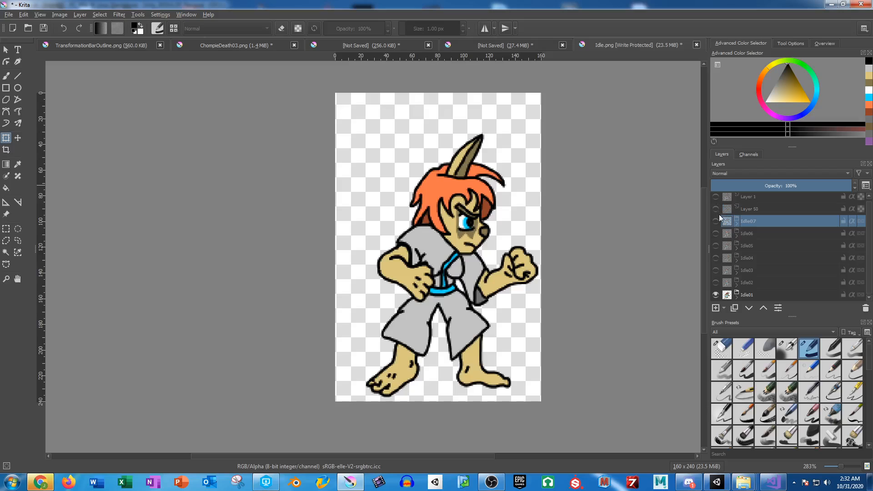
key("ctrl+shift+s")
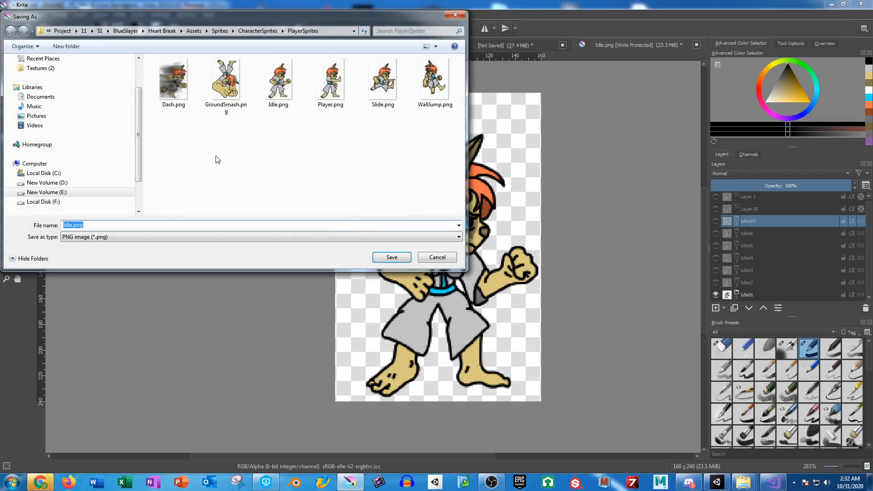
type("Idle0")
key("BackSpace")
key("BackSpace")
type("e01")
key("Return")
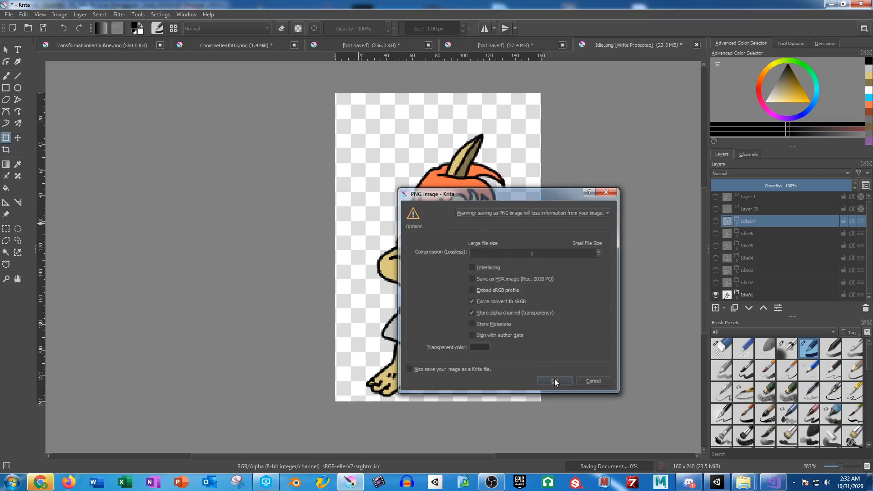
left_click(555, 378)
Step: Display Idle02 instead of Idle01 and save the frame as a separate PNG image named Idle02
left_click(715, 295)
left_click(716, 282)
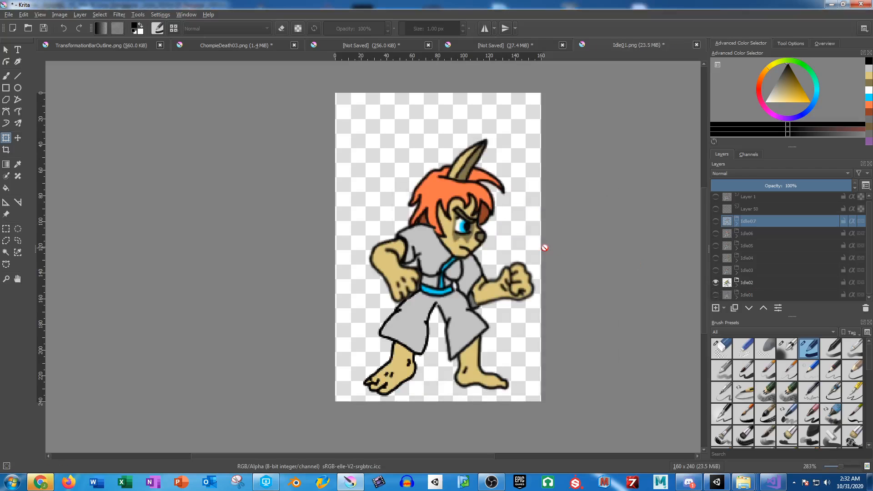
key("ctrl+shift+s")
type("Idloe")
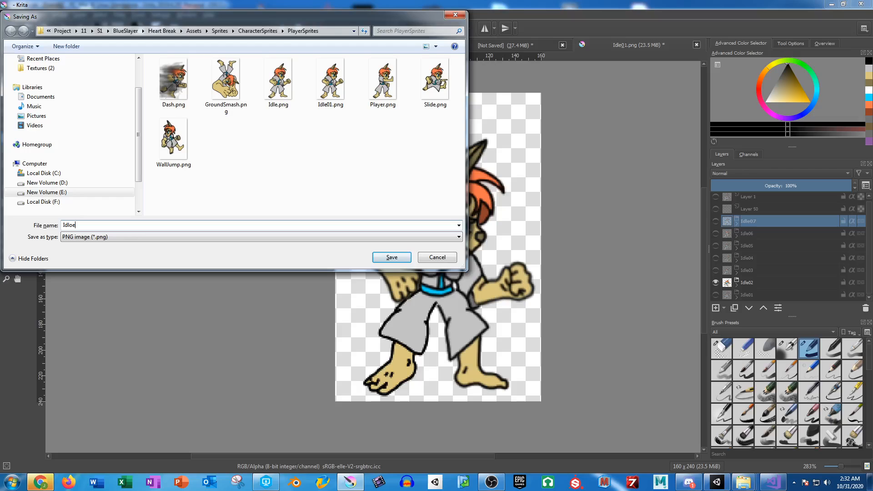
key("BackSpace")
key("BackSpace")
type("e02")
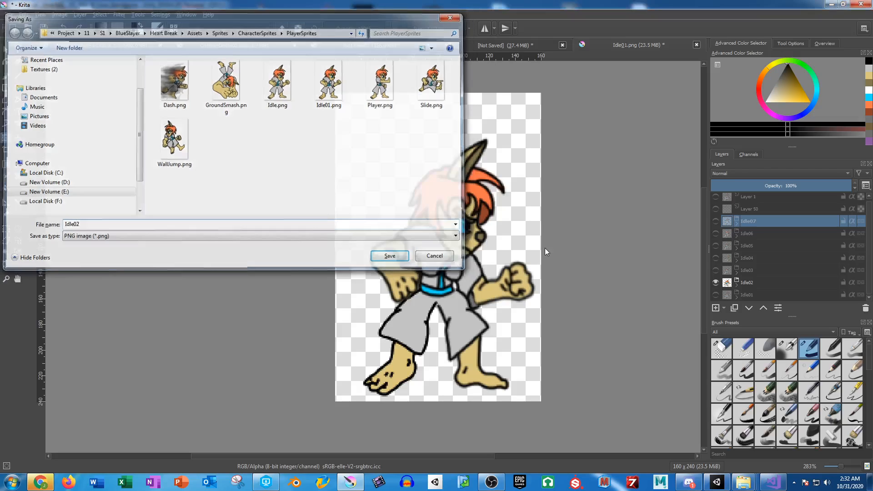
key("Return")
left_click(556, 381)
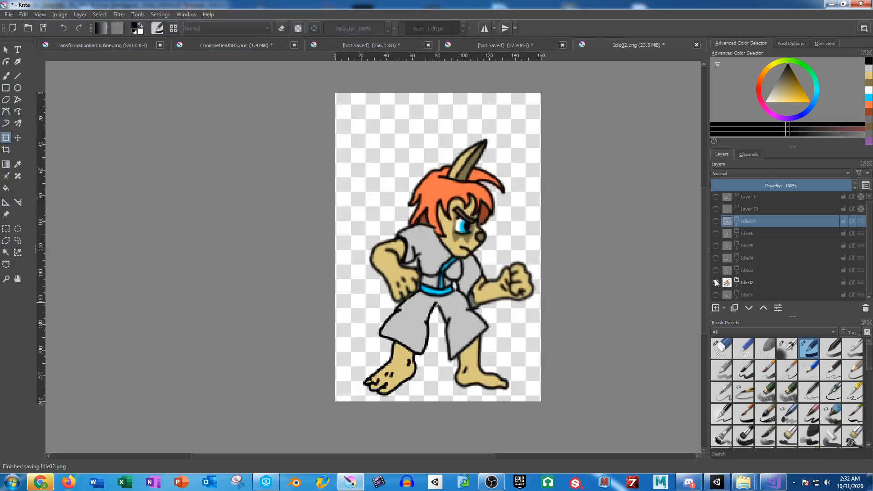
Step: Display Idle03 instead of Idle02 and save the frame as Idle03.png
left_click(716, 282)
left_click(716, 270)
key("ctrl+shift+s")
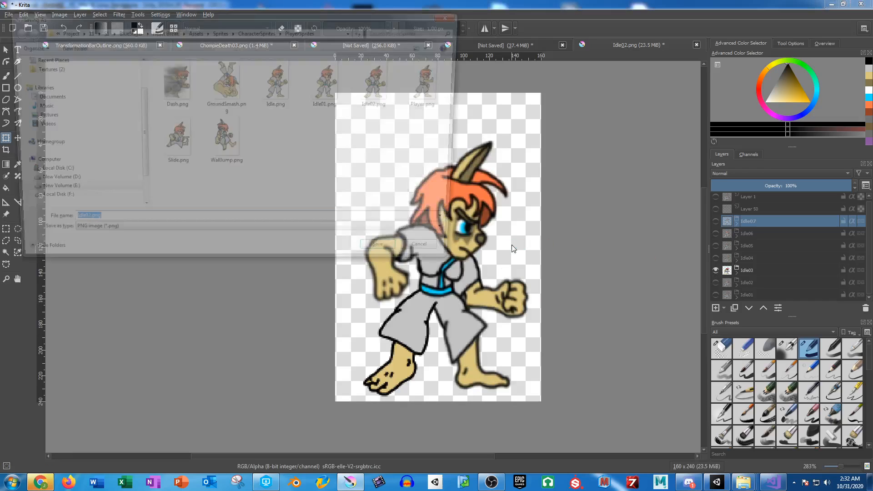
key("Left")
key("Left")
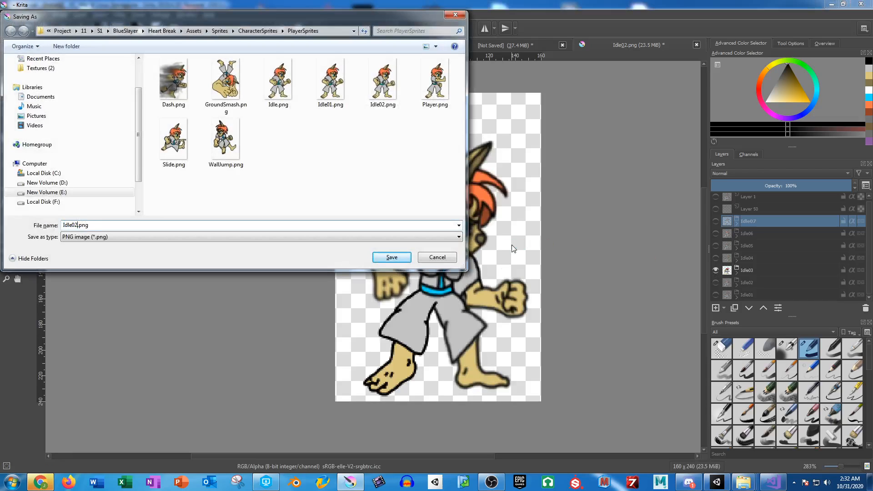
key("BackSpace")
type("3")
key("Return")
key("Return")
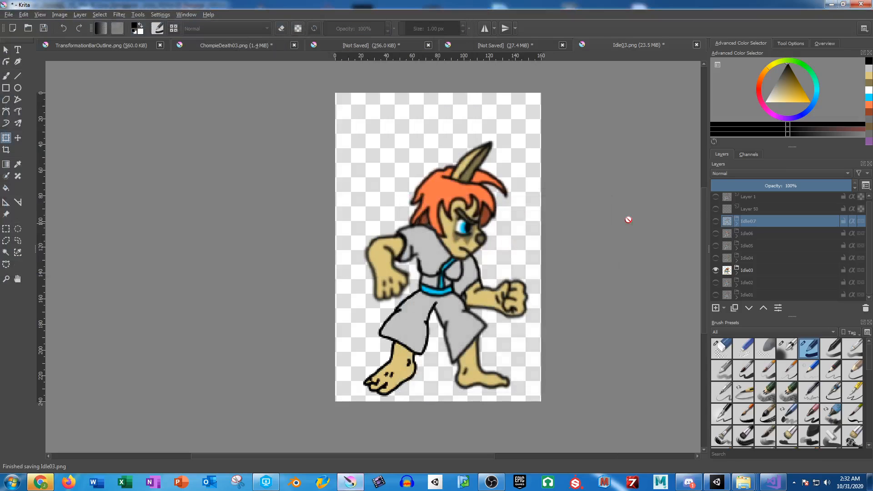
Step: Display Idle04 instead of Idle03 and save the frame as Idle04.png
left_click(716, 270)
left_click(715, 258)
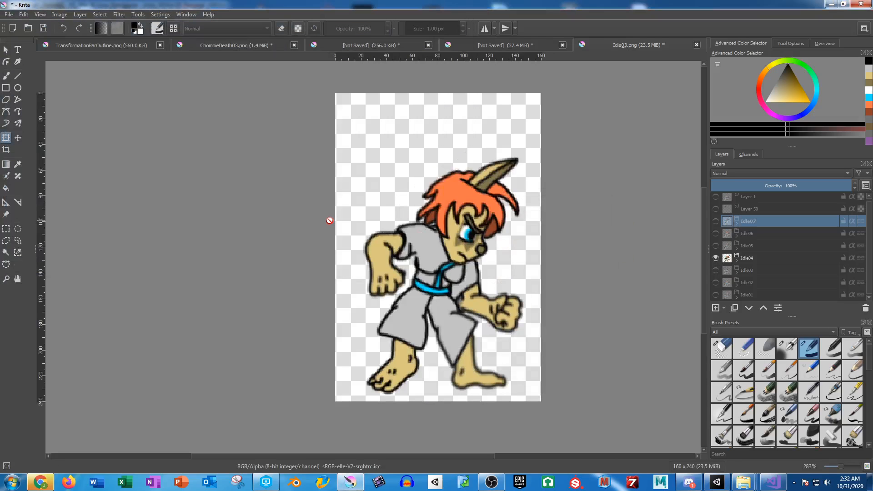
key("ctrl+shift+s")
key("Right")
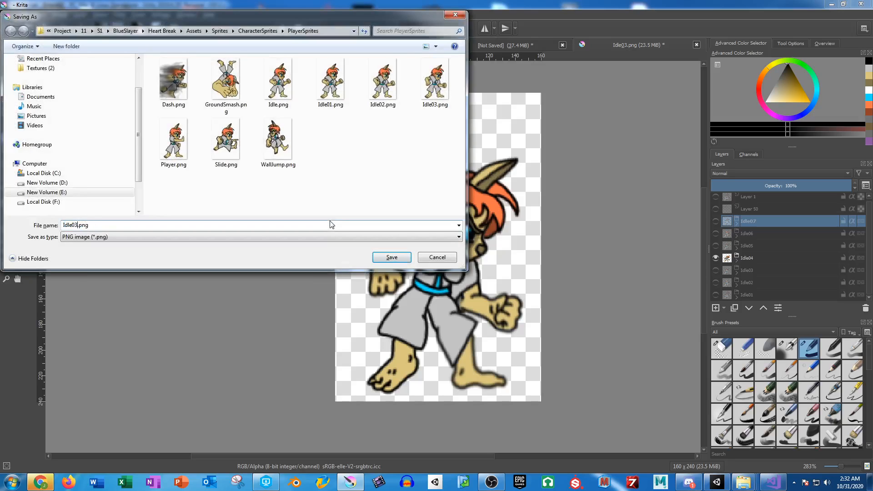
type("4")
key("Return")
key("Return")
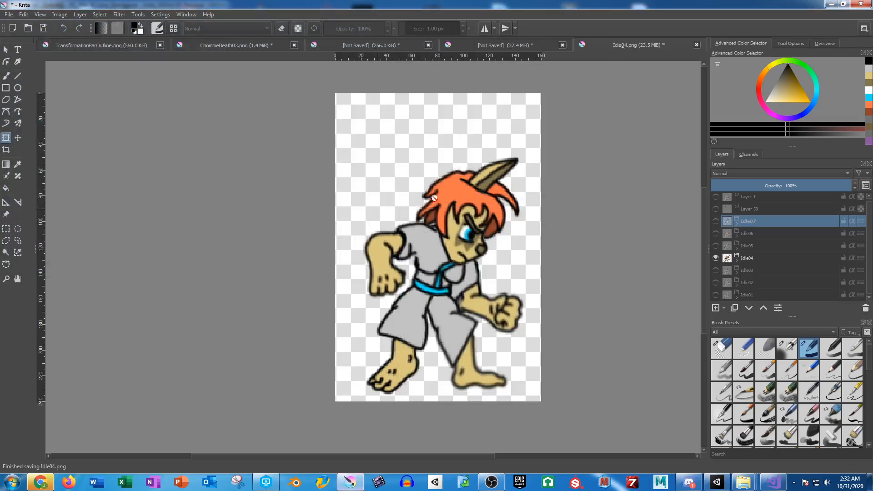
Step: Display Idle05 instead of Idle04 and save the frame as Idle05.png
left_click(715, 257)
left_click(715, 247)
key("ctrl+shift+s")
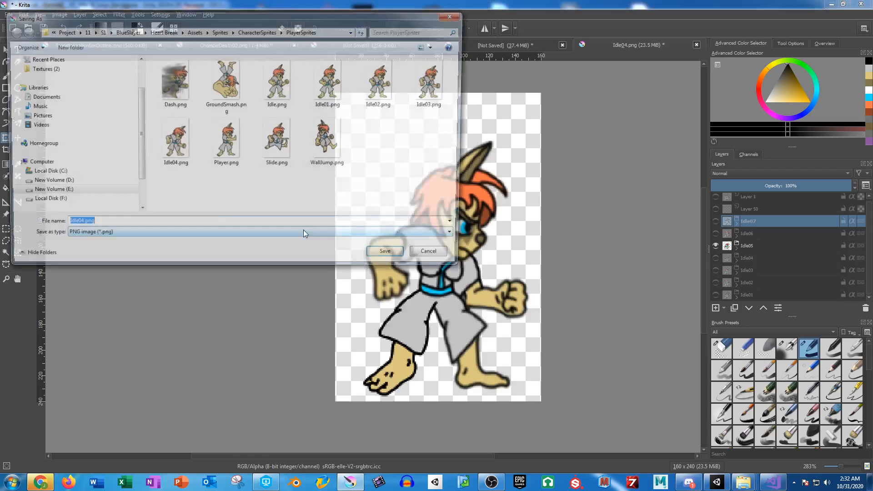
key("Right")
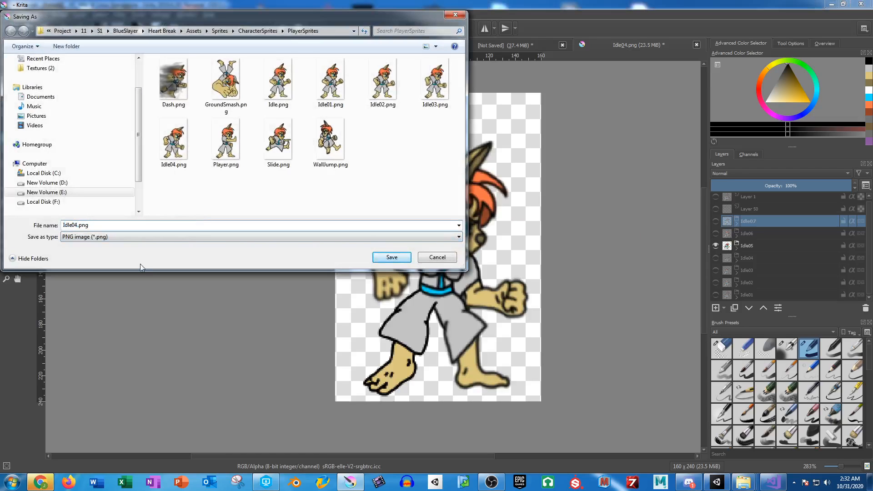
key("BackSpace")
type("5")
key("Return")
key("Return")
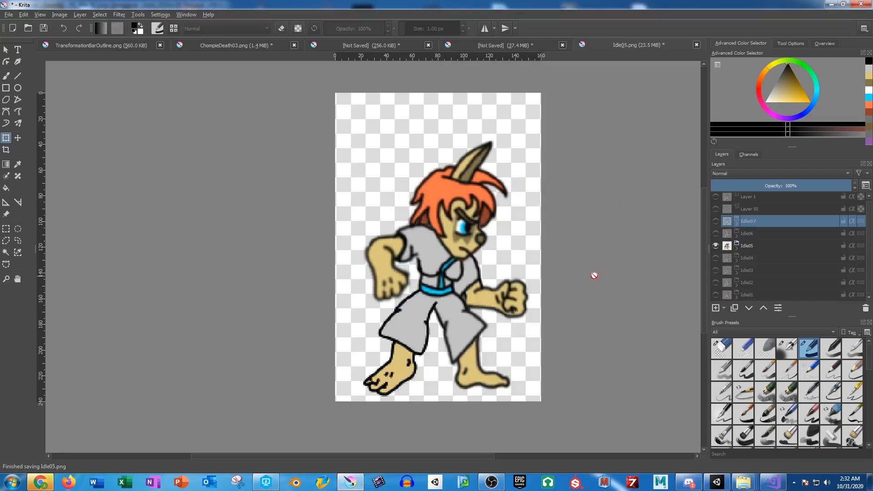
Step: Display Idle06 instead of Idle05 and save the frame as Idle06.png
left_click(715, 246)
left_click(716, 233)
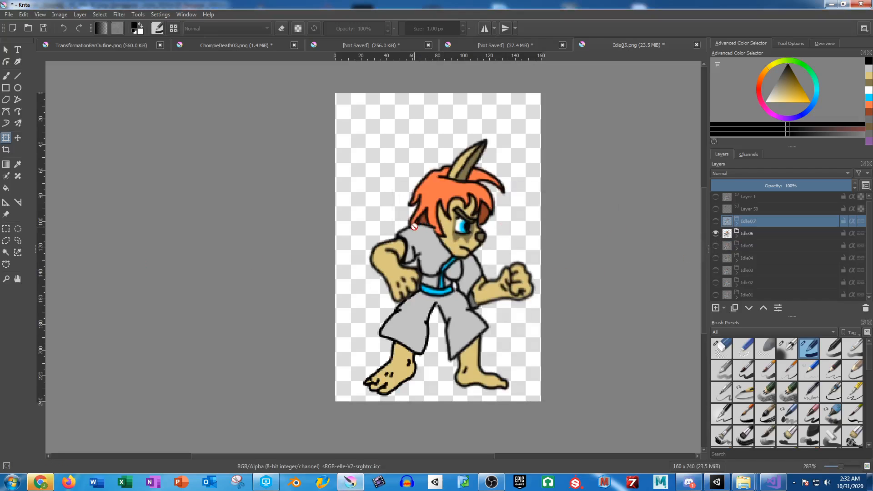
key("ctrl+shift+s")
left_click(76, 224)
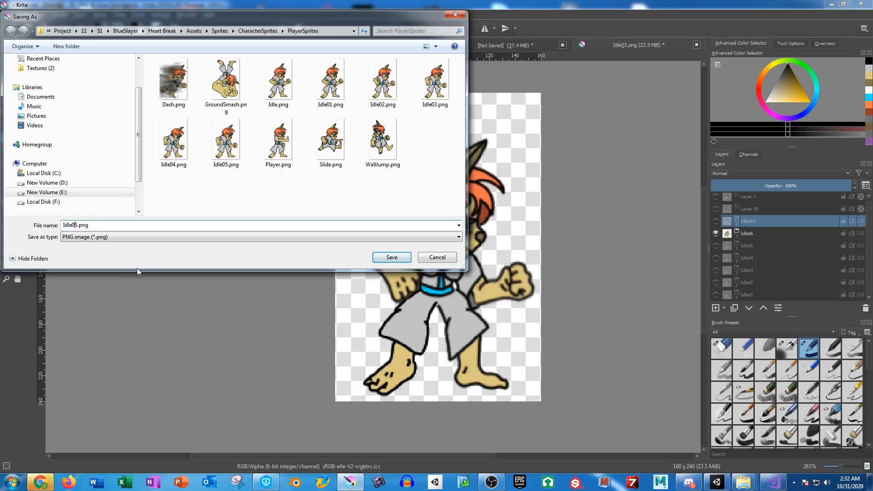
key("Delete")
type("6")
key("Return")
key("Return")
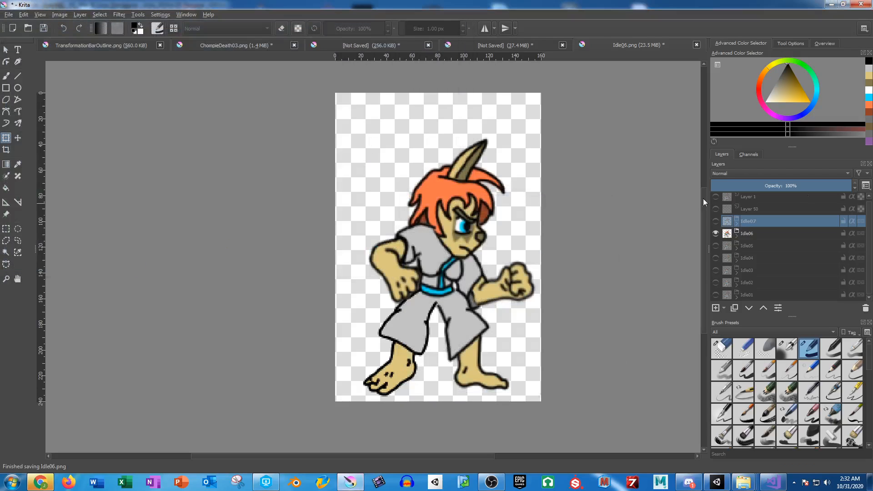
Step: Display Idle07 instead of Idle06 and save the frame as Idle07.png
left_click(715, 234)
left_click(716, 221)
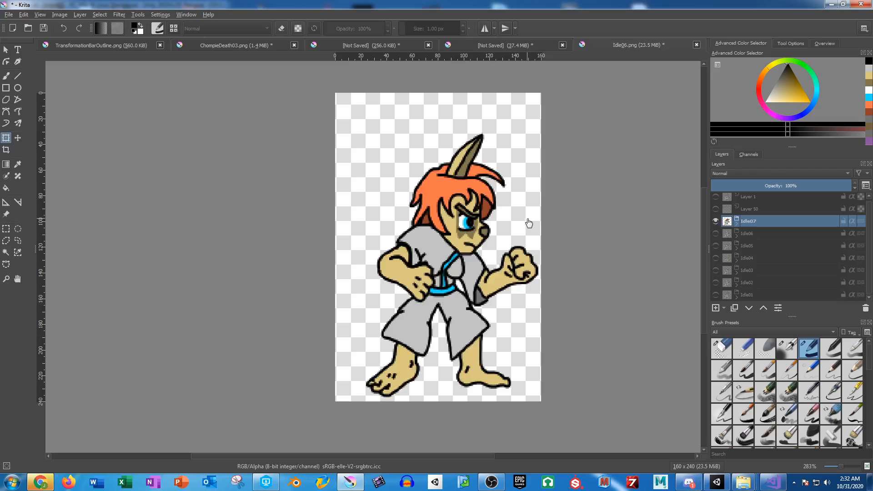
key("ctrl+shift+s")
left_click(77, 224)
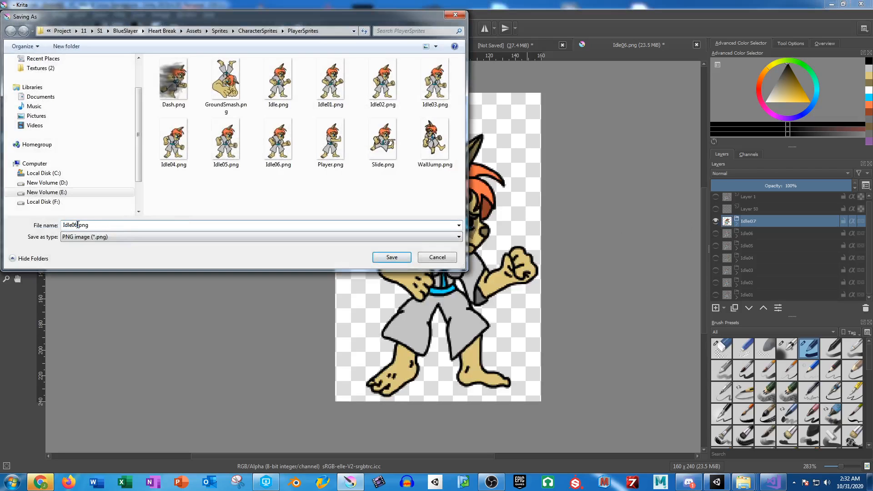
key("Return")
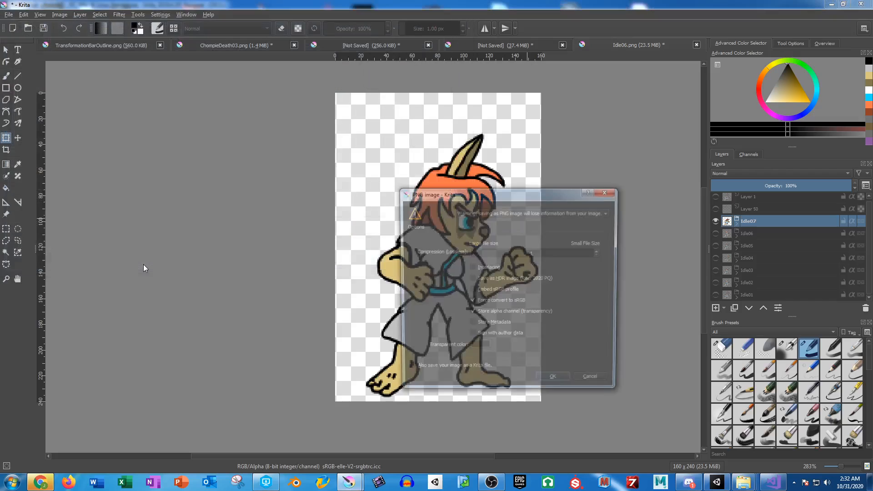
key("Return")
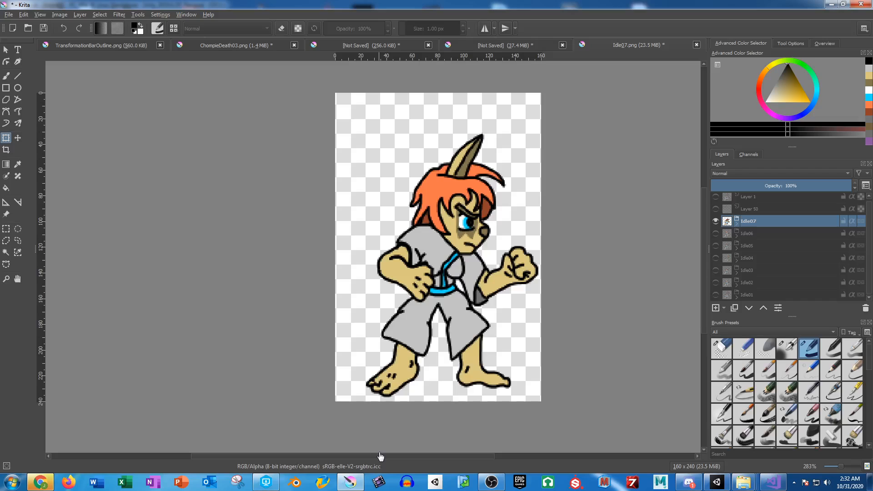
Step: Switch to Perforce P4V and get the latest revision of MetricsScene.unity, replacing the writable local copy
left_click(266, 482)
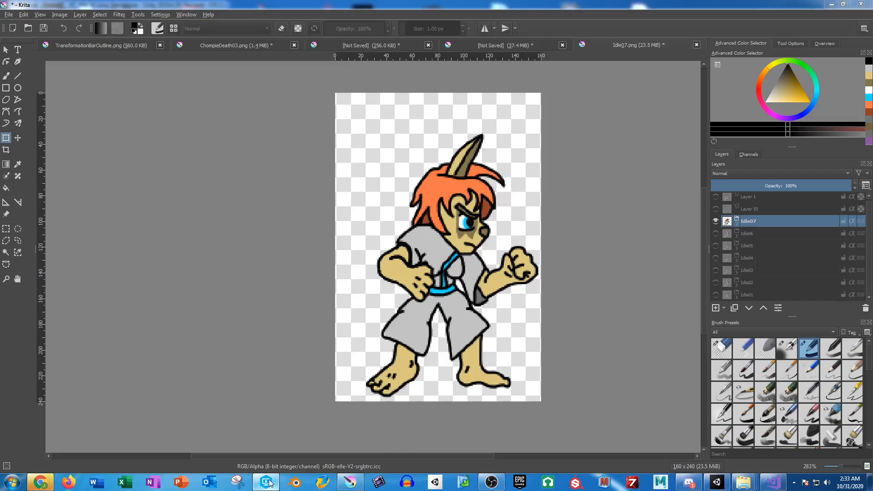
scroll(282, 225, "up", 8)
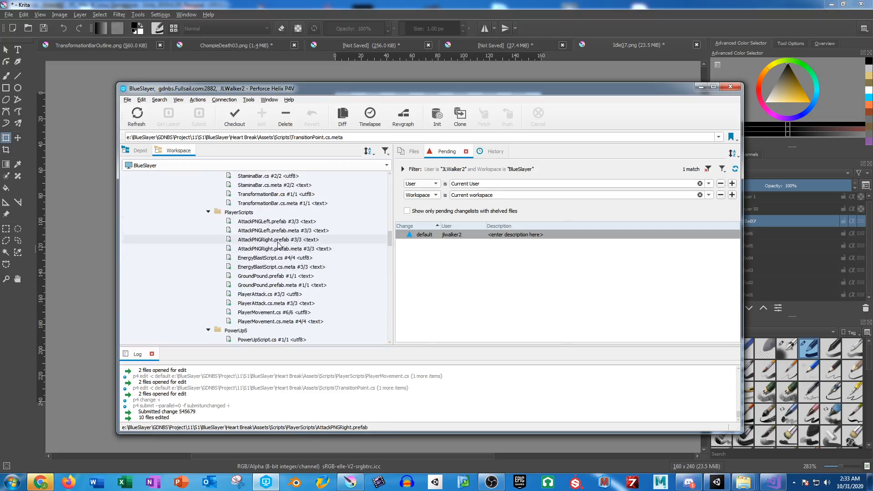
scroll(282, 256, "up", 6)
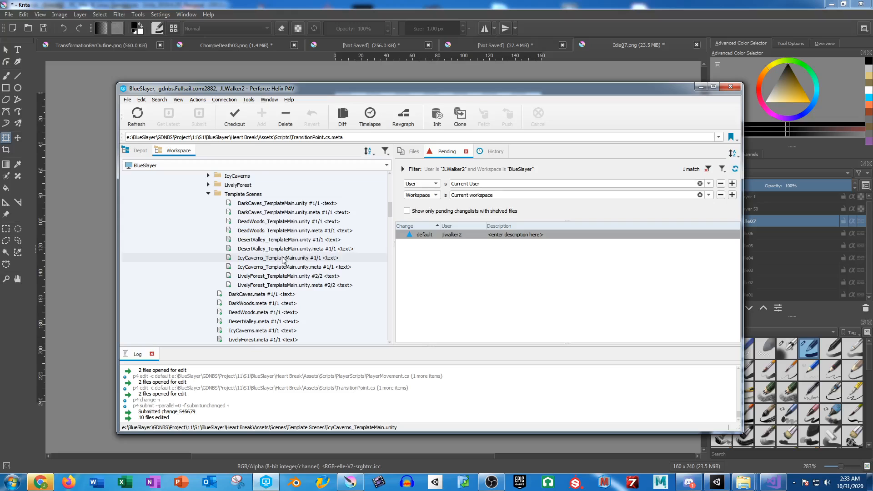
scroll(282, 257, "down", 5)
left_click(237, 231)
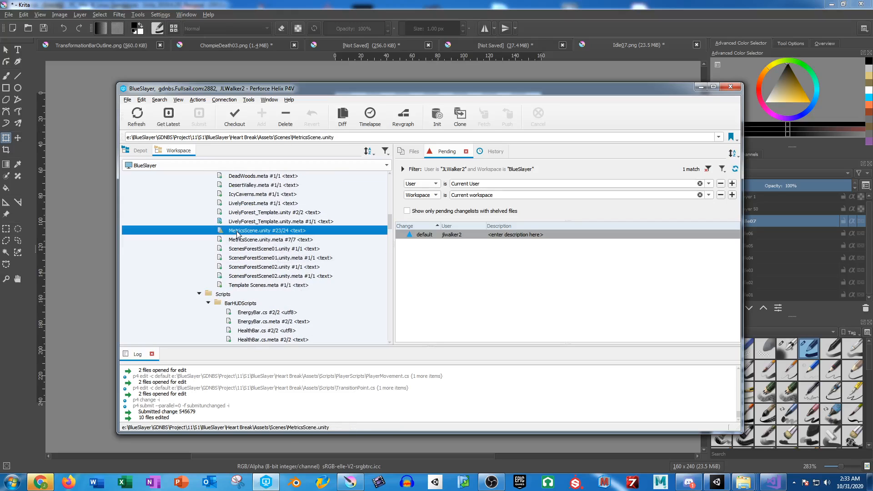
left_click(168, 116)
left_click(450, 325)
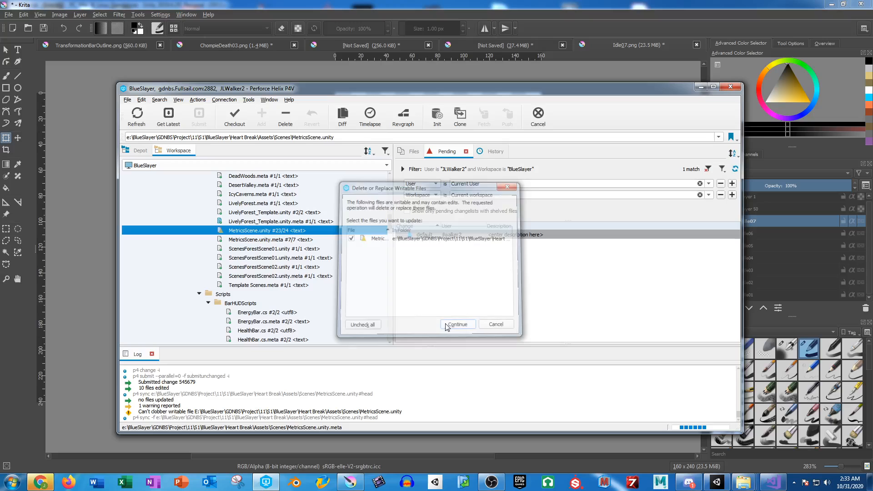
Step: Mark all files in the PlayerAnimations folder, from Player.controller to PlayerWallJump.anim.meta, for add in the default changelist
scroll(268, 257, "up", 5)
scroll(268, 257, "up", 6)
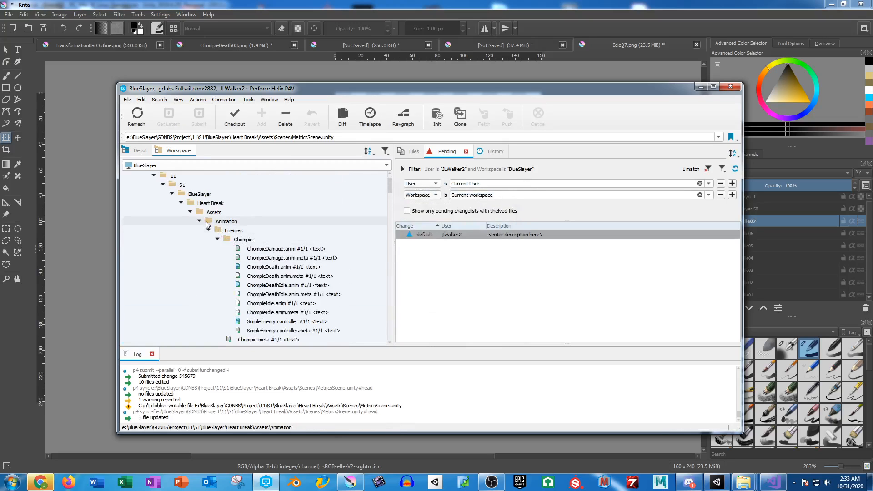
left_click(217, 238)
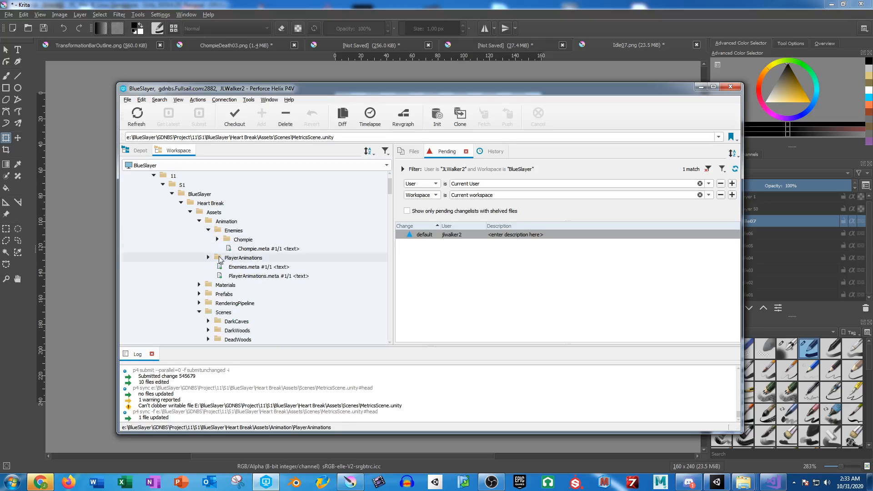
left_click(240, 278)
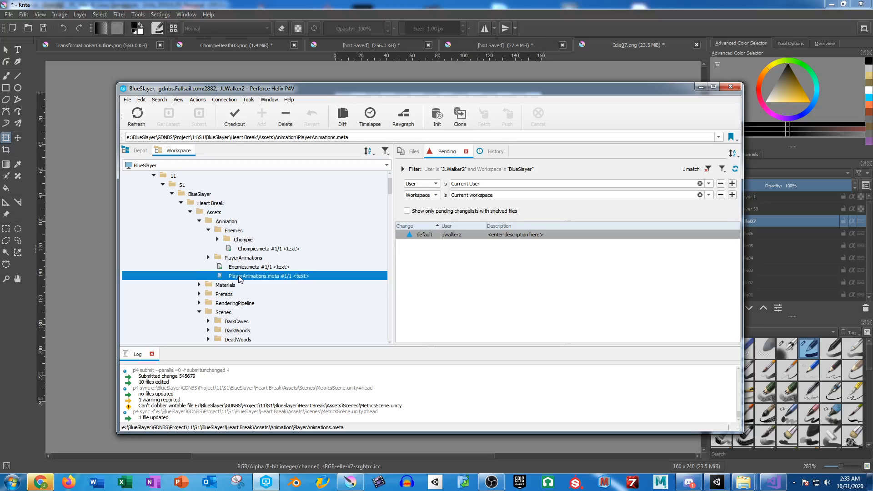
left_click(209, 257)
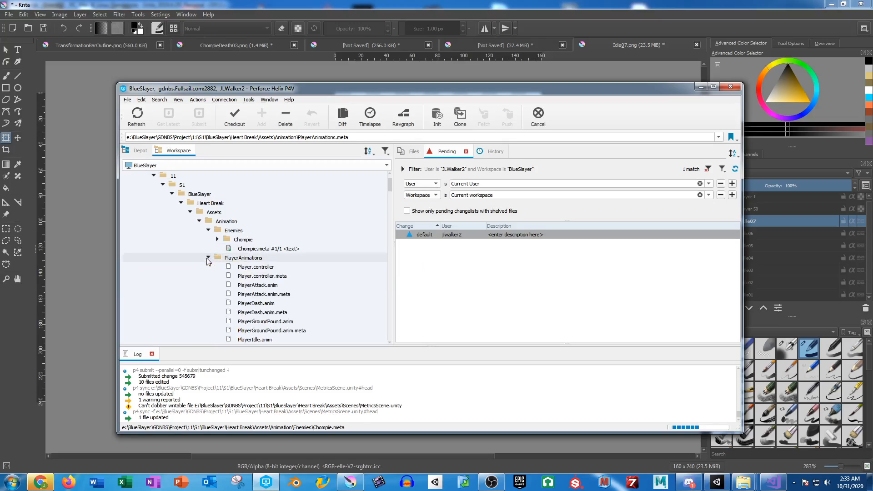
left_click(246, 268)
scroll(310, 273, "down", 10)
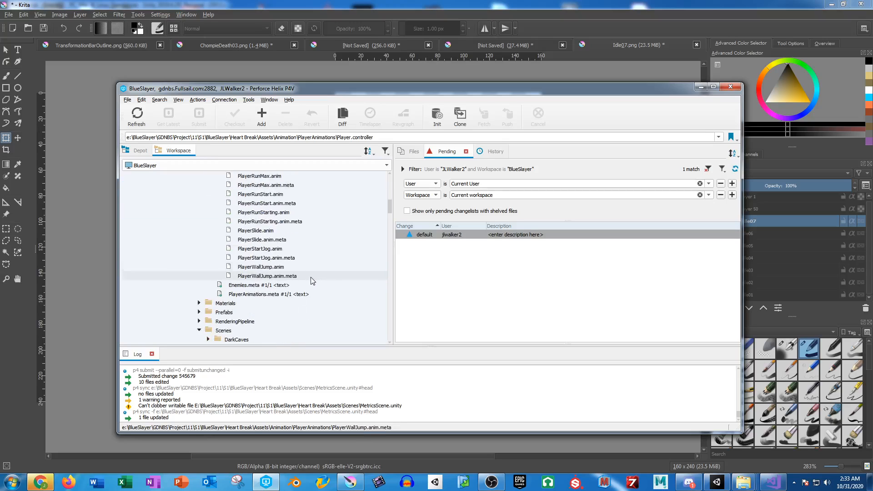
left_click(273, 276, "shift")
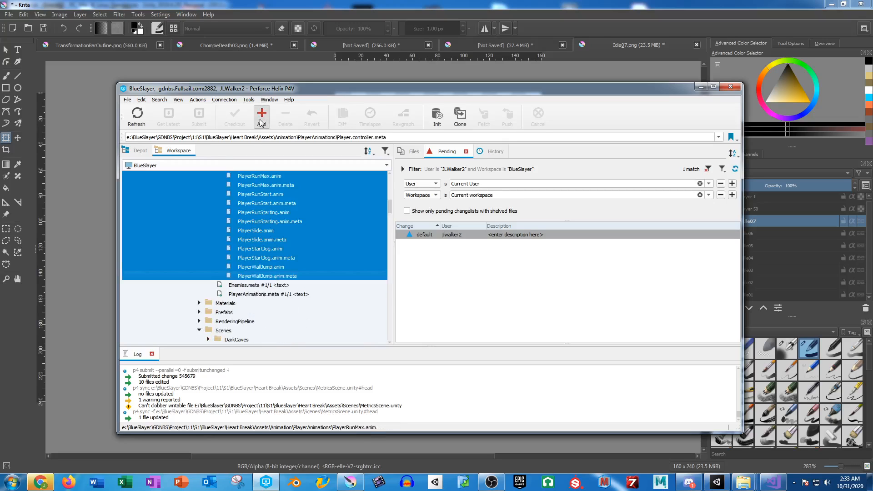
left_click(261, 119)
left_click(449, 291)
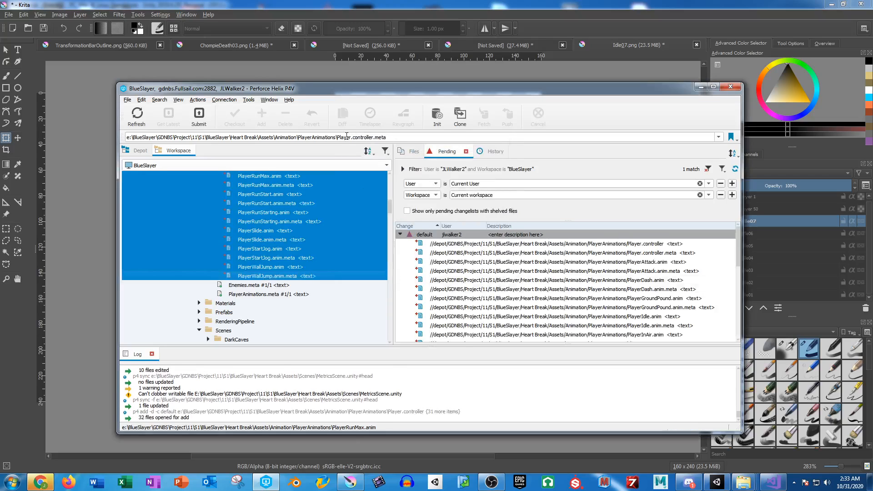
Step: Submit the added animation files with the description "PlayerAnimationsAdded" and check them out again to the default changelist
left_click(199, 118)
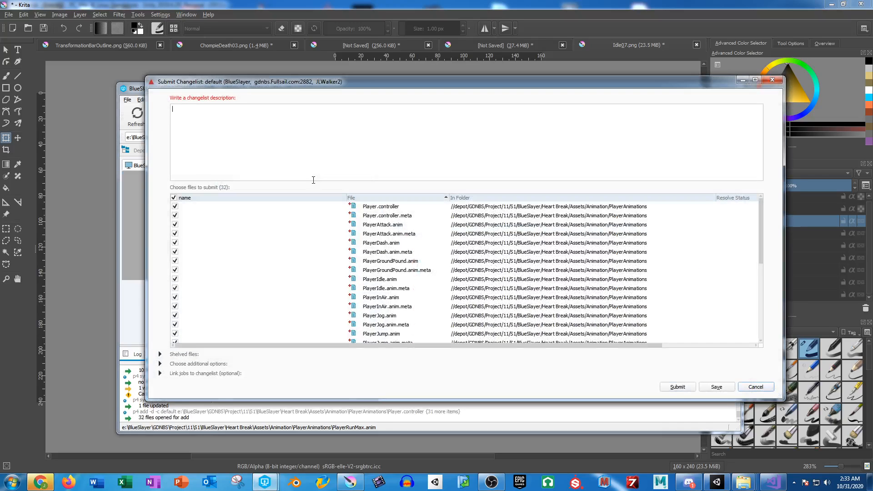
type("PlayerAnimationsAdded")
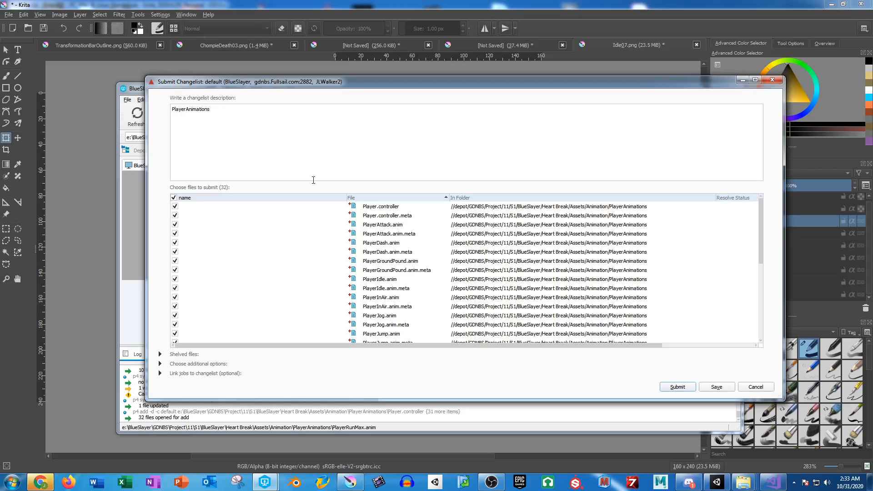
left_click(678, 388)
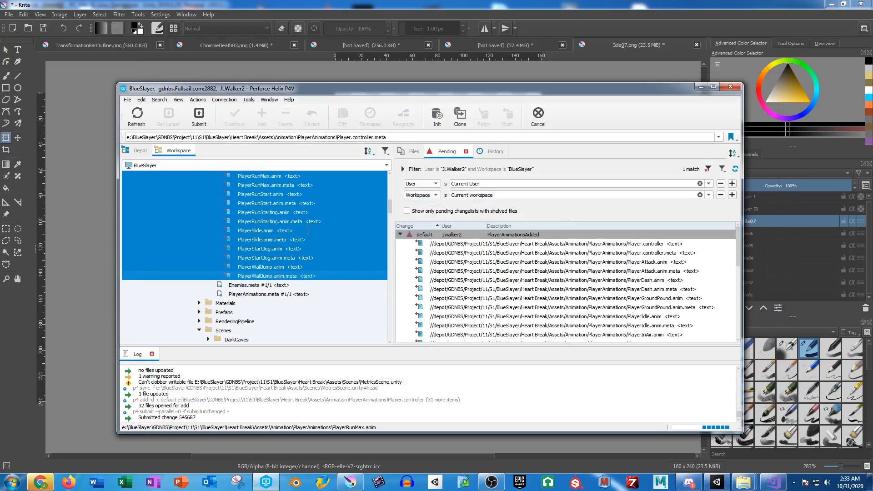
left_click(235, 117)
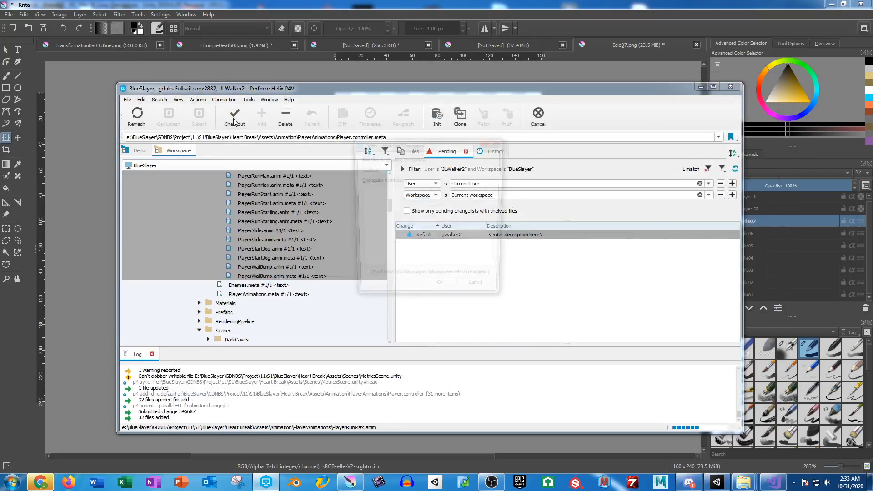
left_click(441, 291)
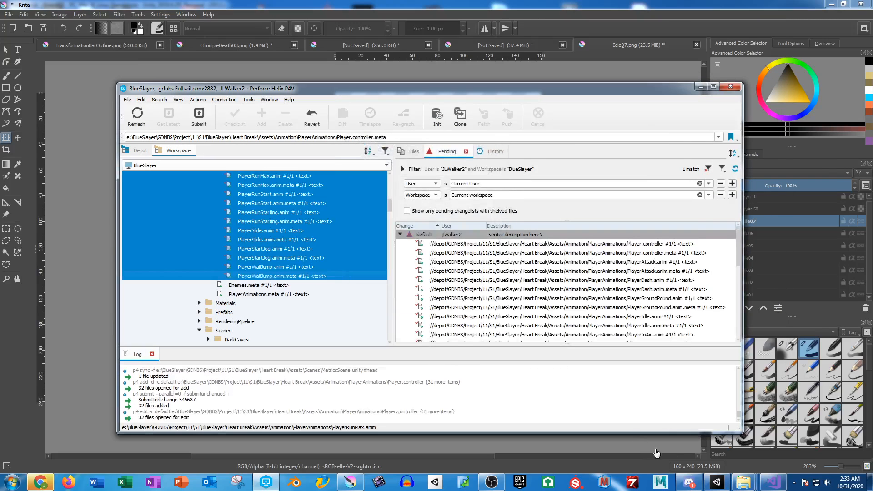
Step: Check out Player.prefab and Player.prefab.meta from the CharacterPrefabs folder to the default changelist
left_click(716, 484)
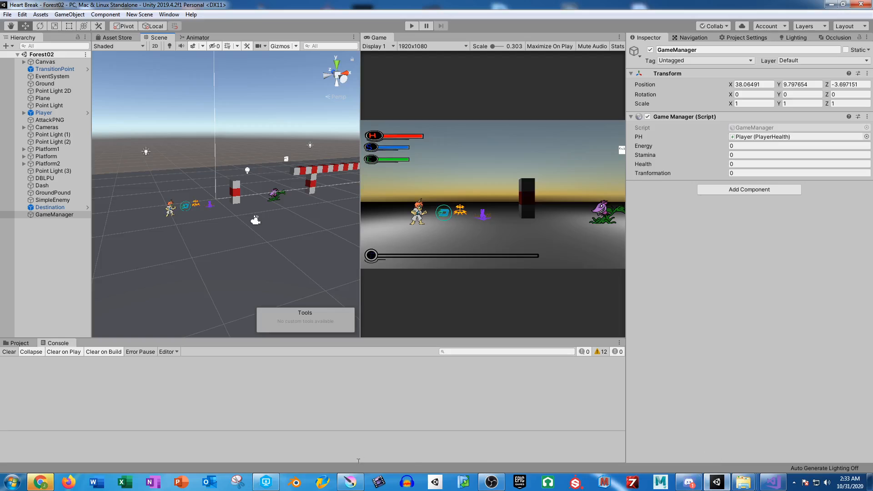
left_click(266, 482)
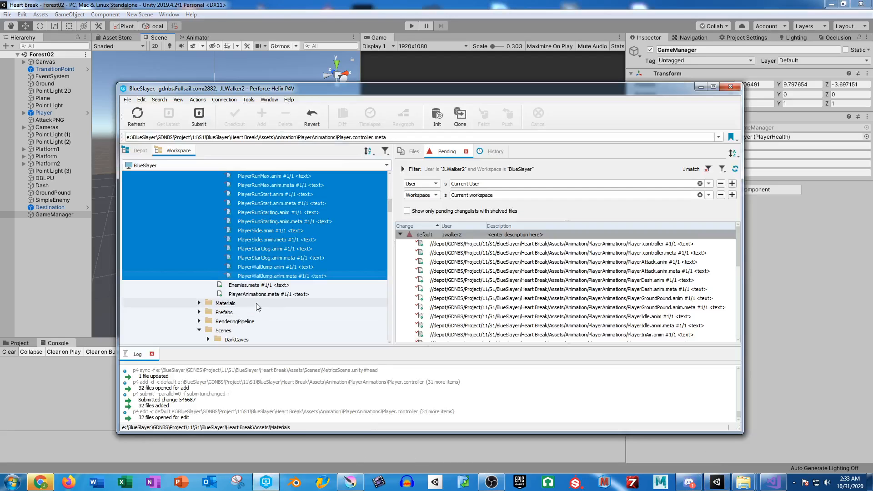
double_click(293, 313)
scroll(293, 314, "down", 2)
scroll(293, 313, "down", 1)
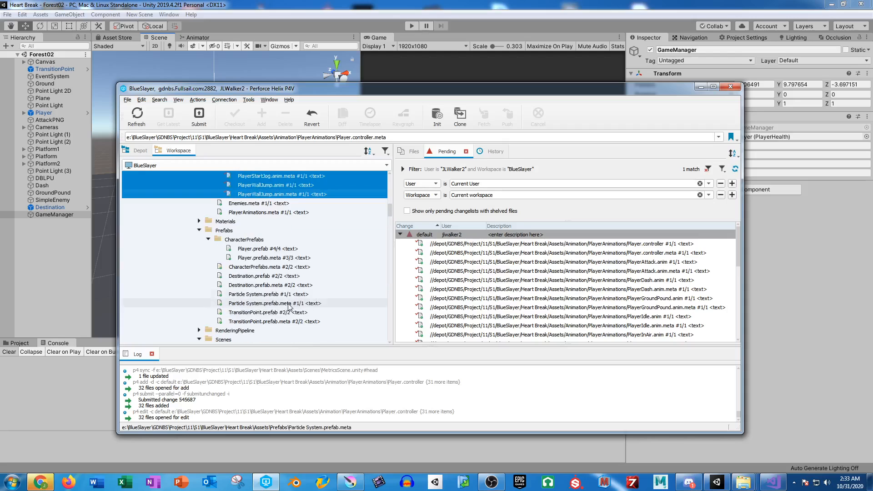
left_click(268, 249)
left_click(272, 258, "shift")
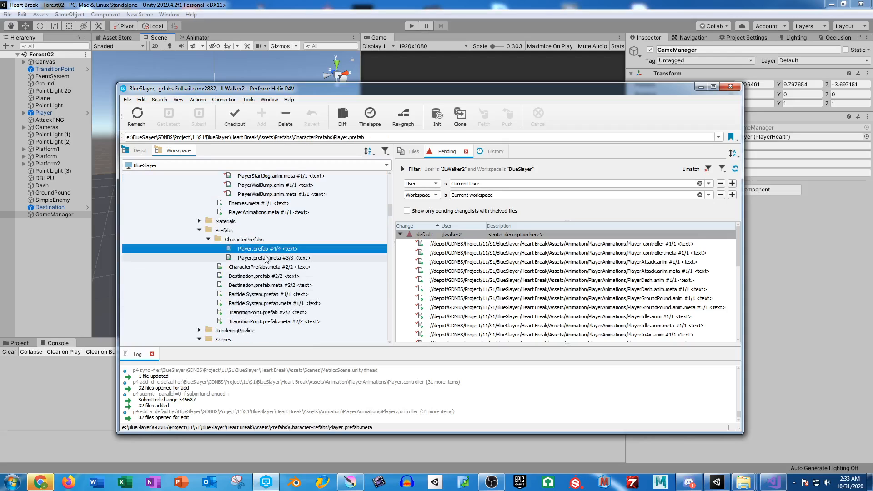
left_click(234, 117)
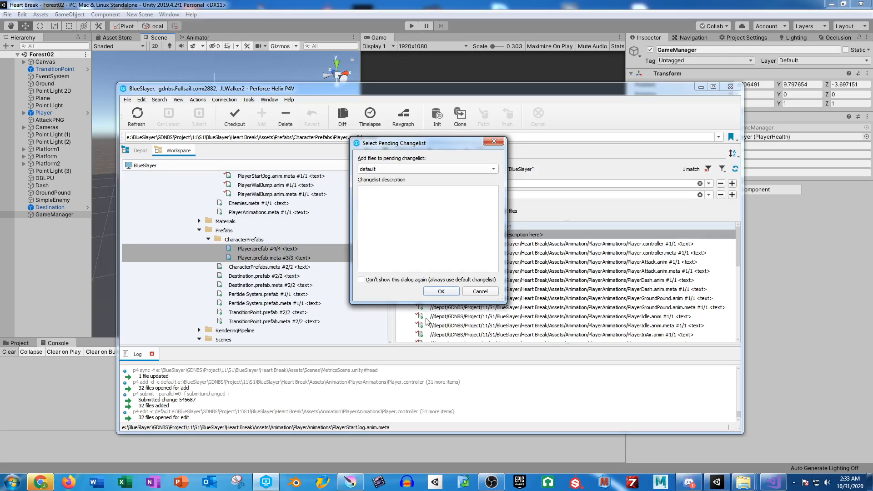
left_click(441, 292)
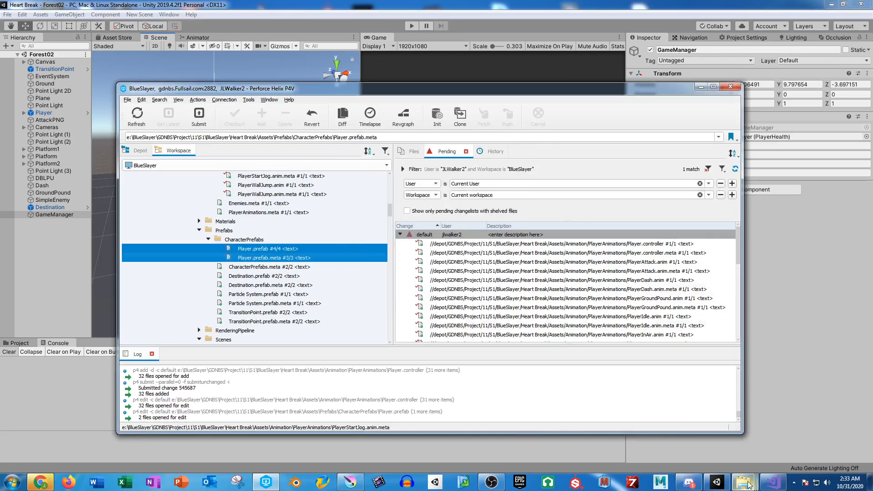
Step: Switch to Unity, open the Player prefab to examine its component settings, and return to the Forest02 scene
left_click(717, 483)
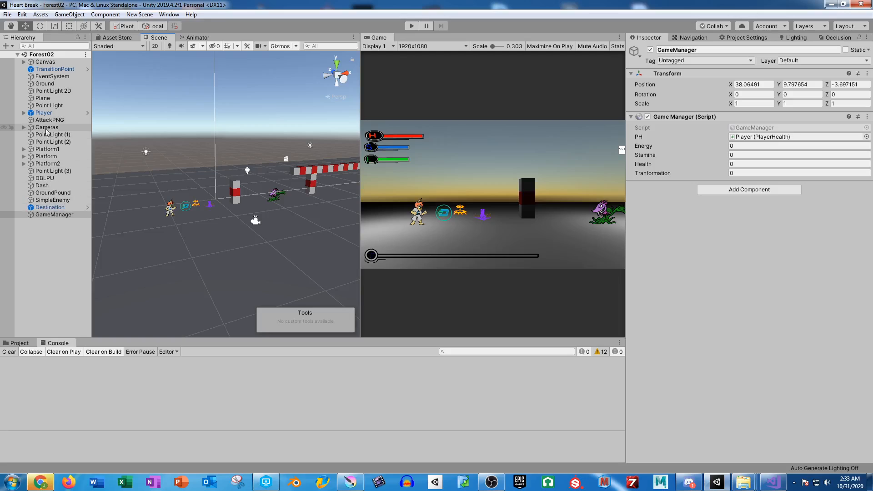
left_click(74, 107)
left_click(75, 114)
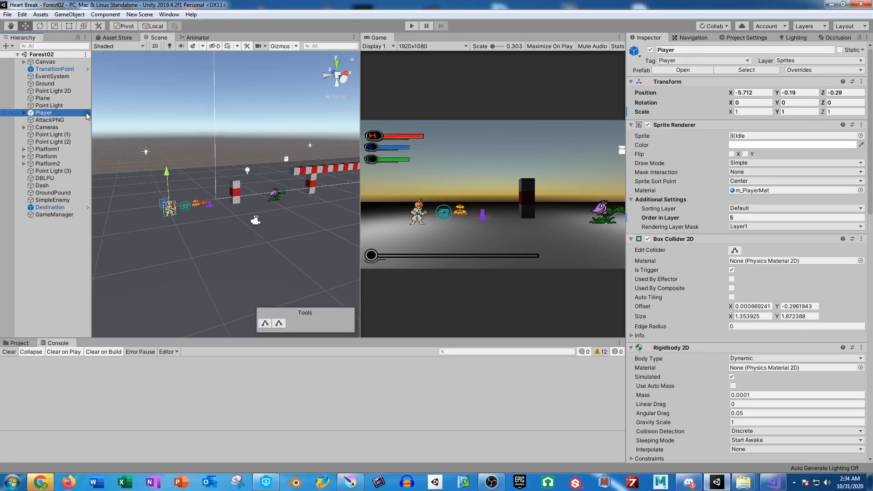
left_click(87, 113)
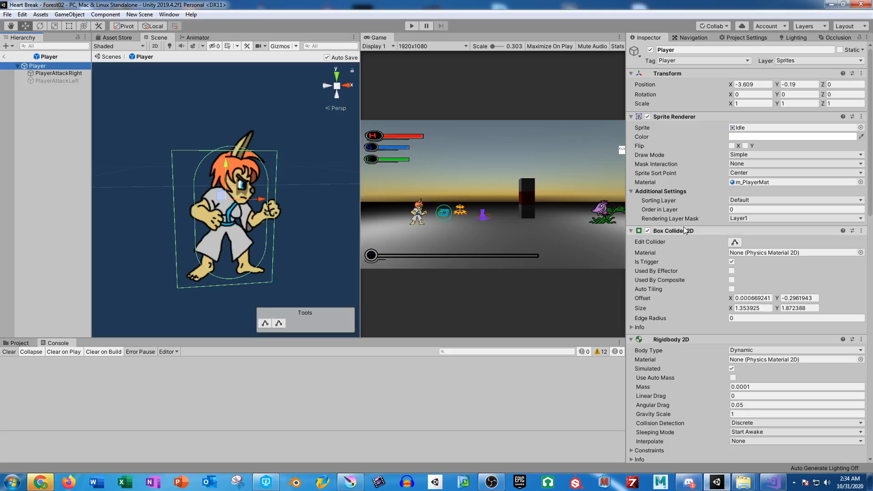
scroll(726, 256, "down", 20)
scroll(726, 256, "down", 2)
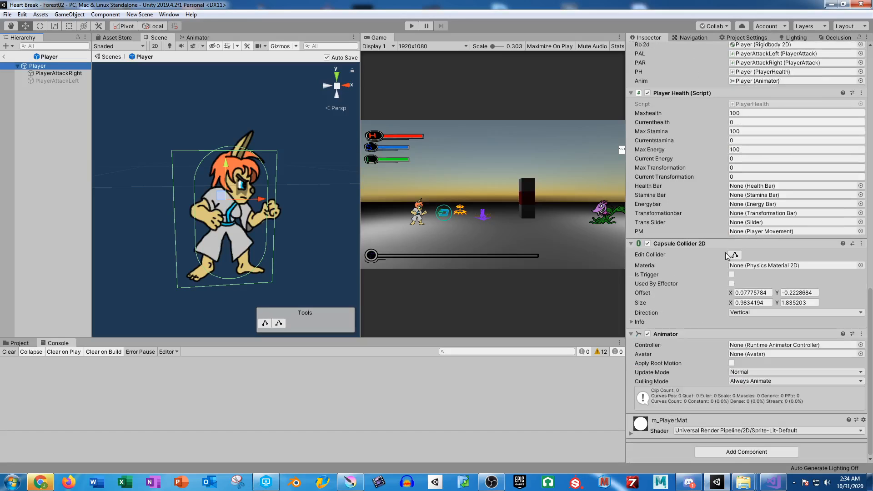
scroll(724, 292, "up", 20)
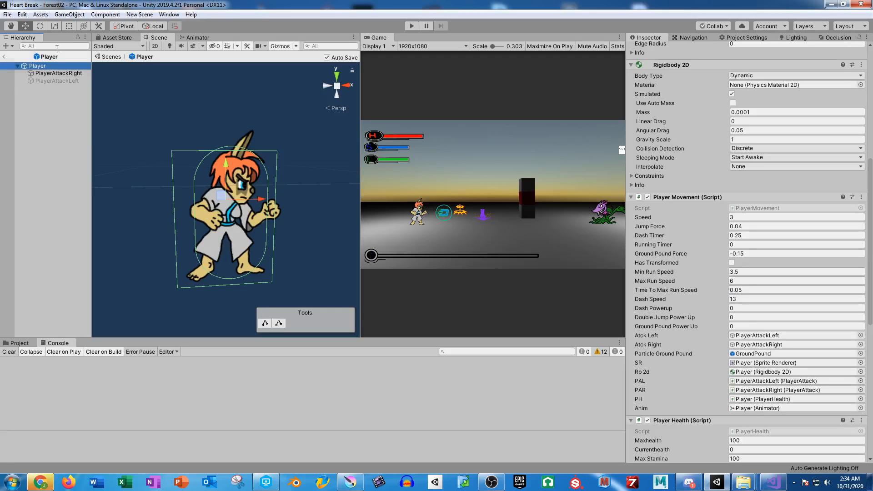
left_click(4, 56)
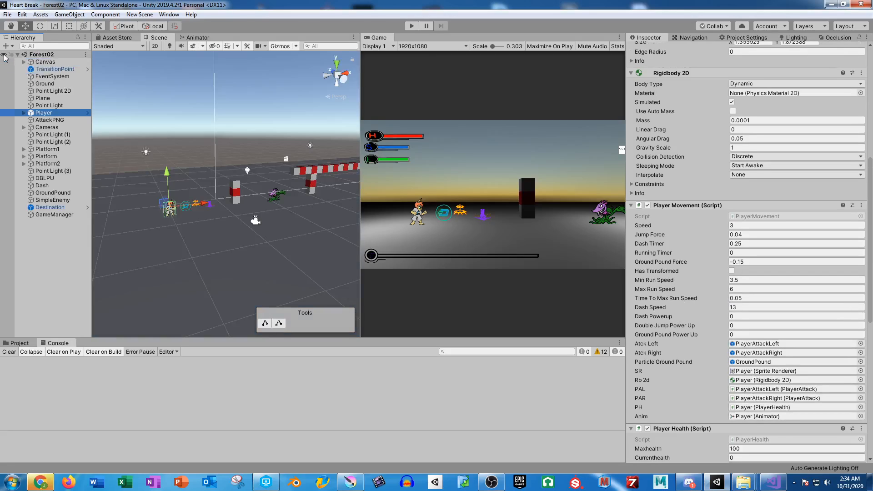
left_click(165, 15)
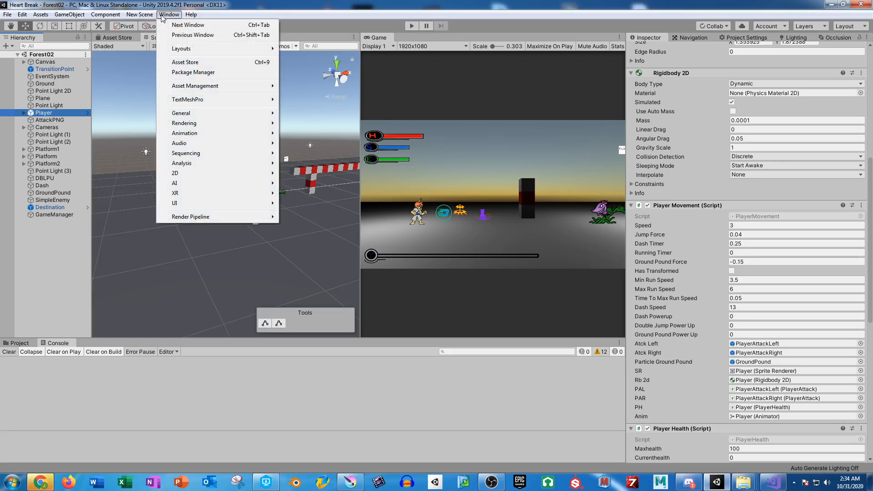
mouse_move(192, 134)
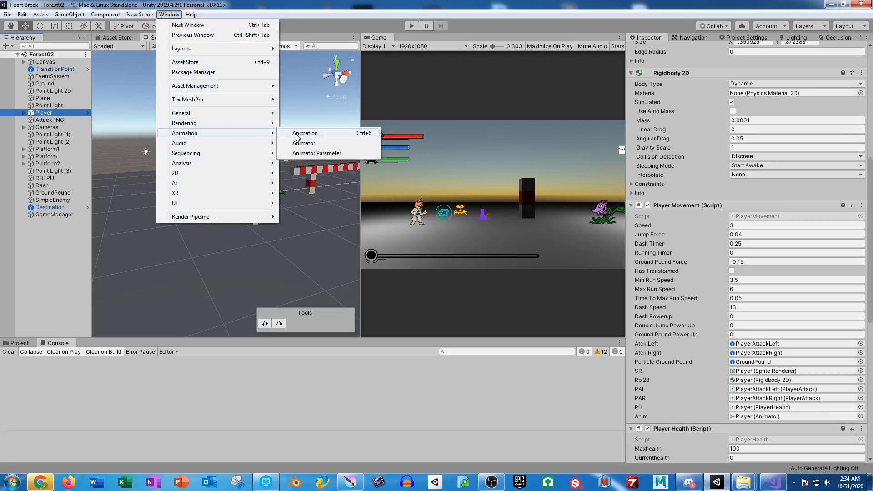
left_click(296, 135)
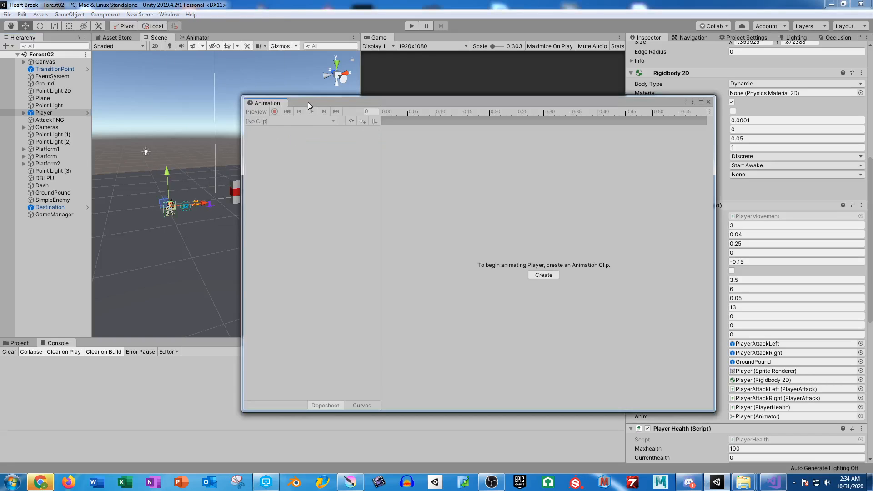
left_click_drag(307, 102, 391, 102)
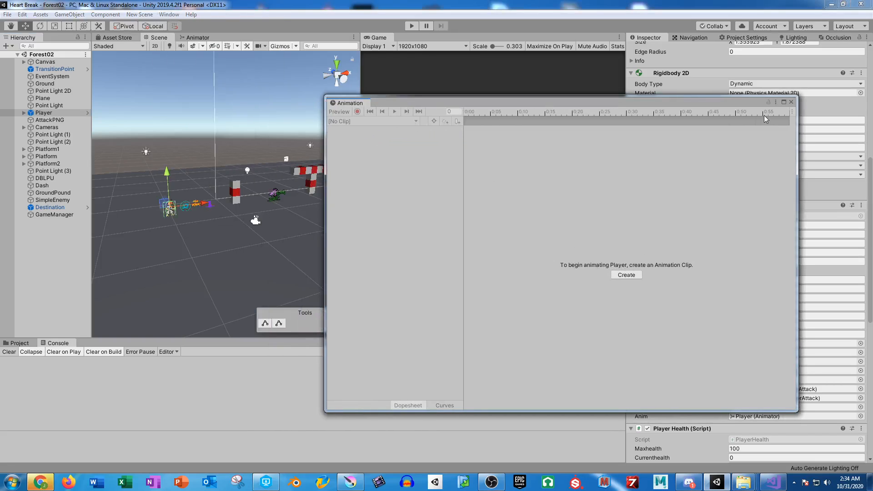
left_click(791, 102)
Step: Assign the Player animator controller to the Player's Animator component and apply the change to the Player prefab
scroll(753, 302, "down", 10)
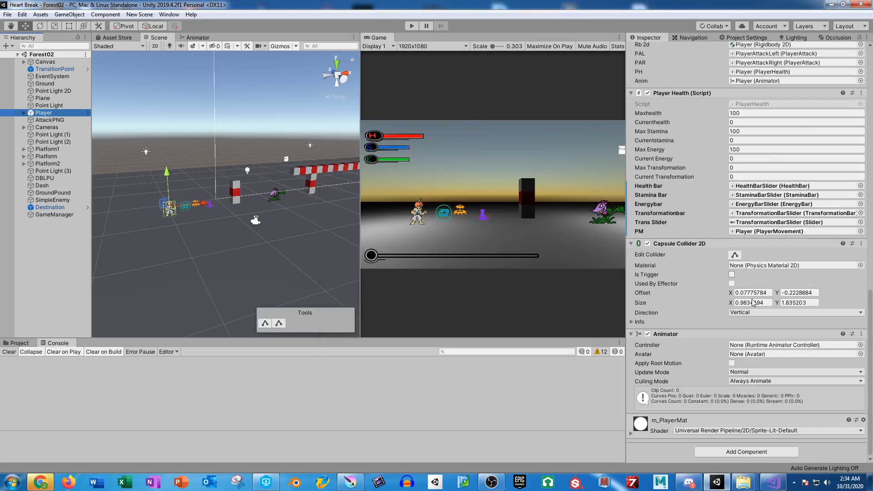
left_click(751, 345)
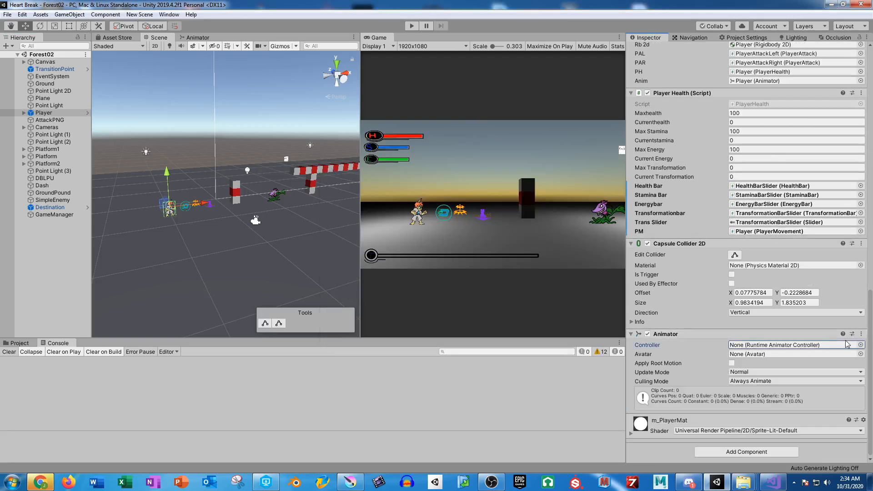
left_click(861, 345)
left_click(139, 269)
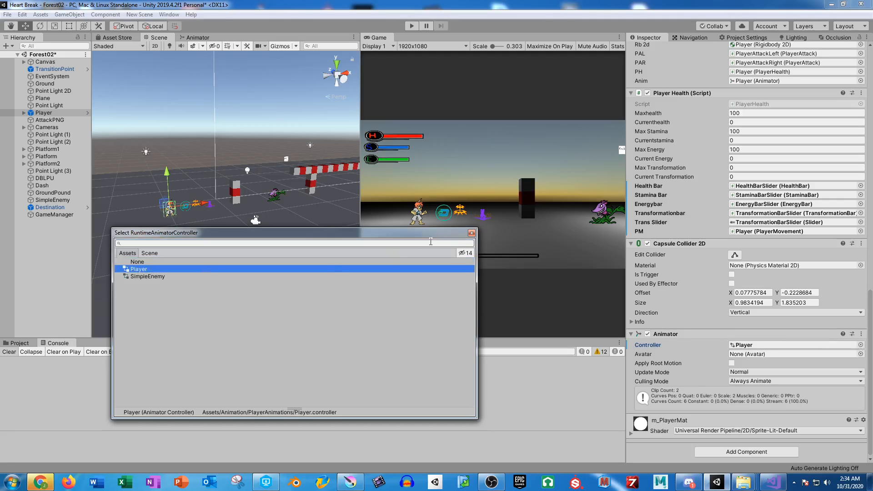
left_click(471, 232)
left_click(861, 334)
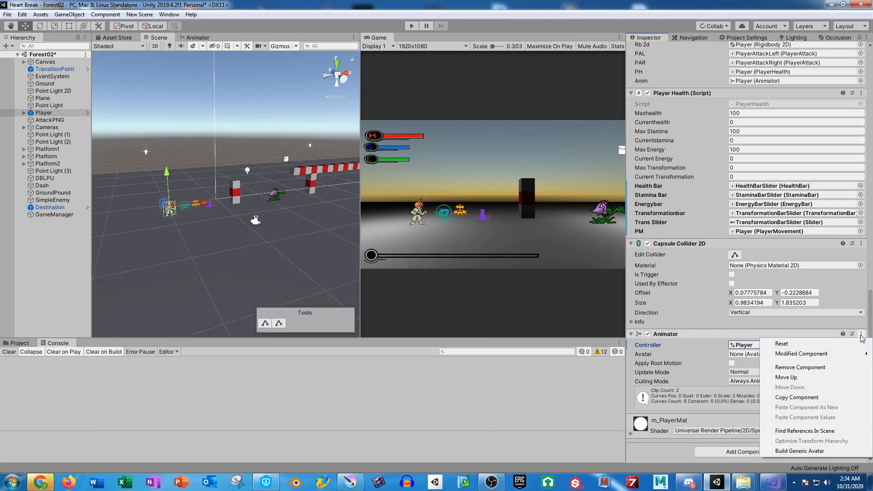
mouse_move(799, 356)
left_click(687, 355)
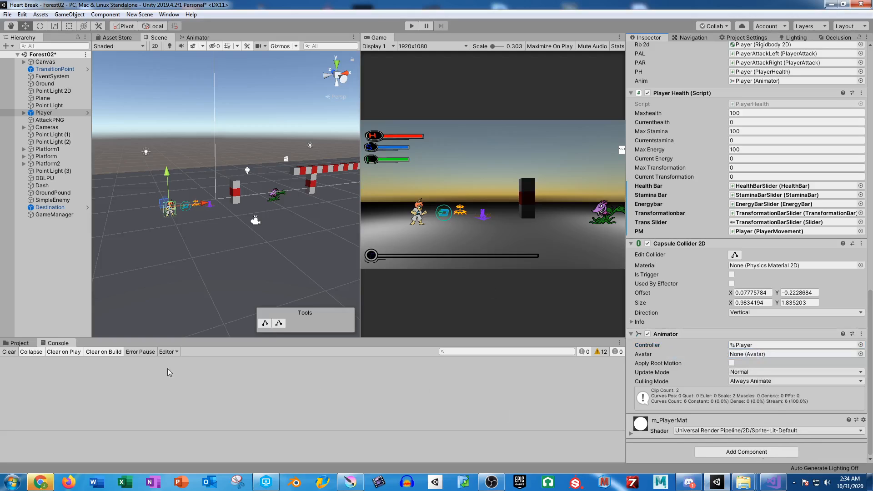
Step: Open the Animation window for the PlayerIdle clip, show the PlayerSprites folder under CharacterSprites, and clear the window out of the way
left_click(169, 14)
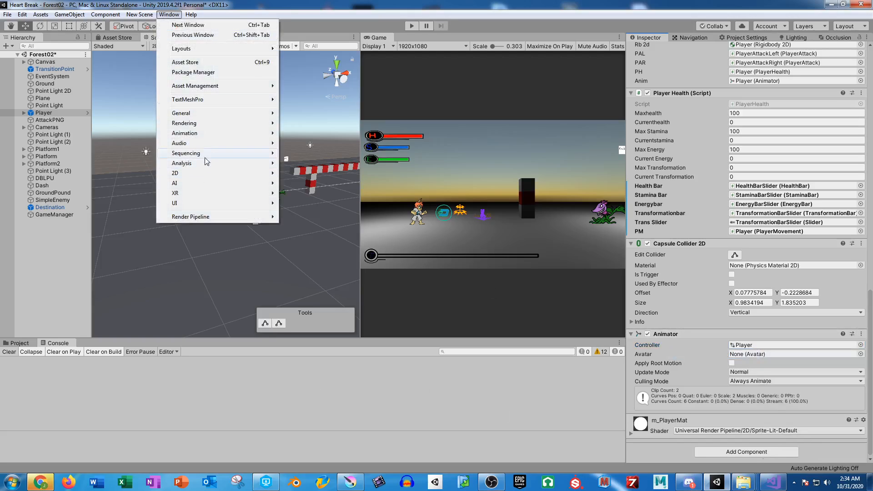
mouse_move(215, 133)
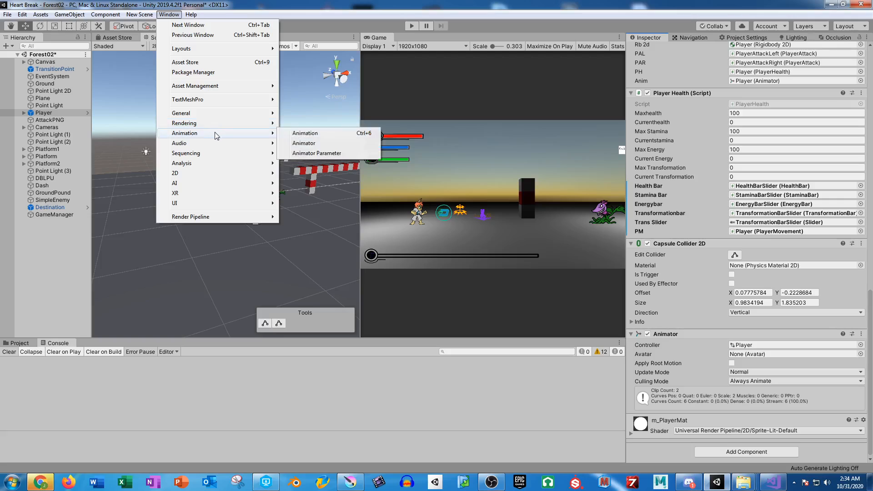
left_click(313, 132)
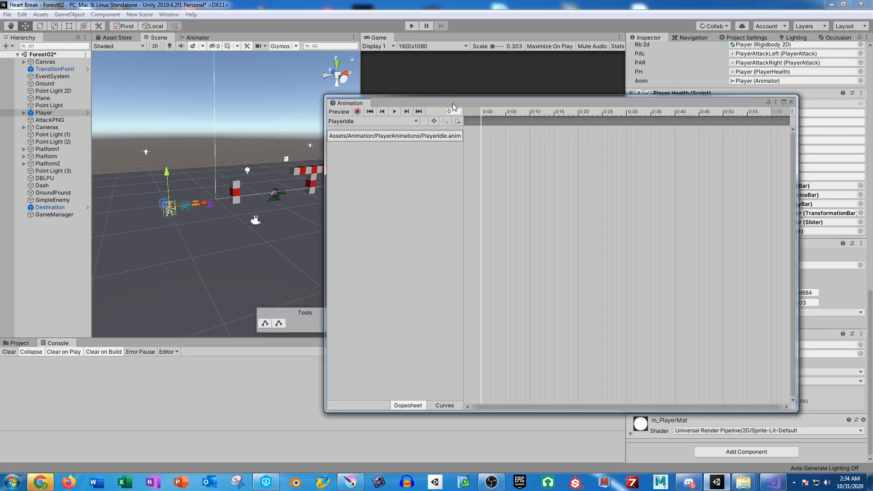
left_click(20, 342)
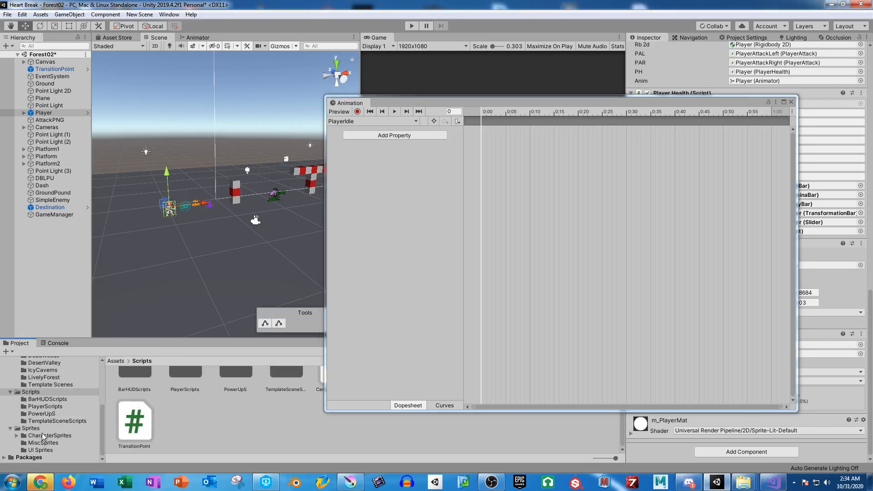
left_click(44, 435)
double_click(143, 394)
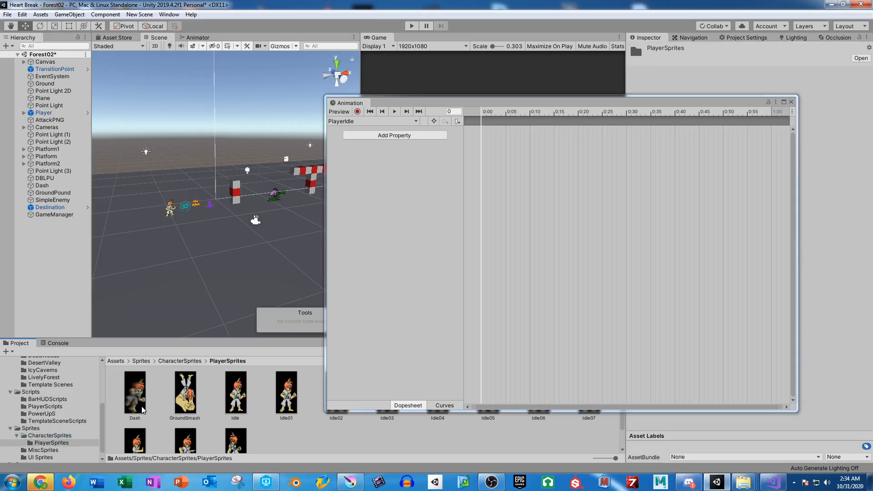
left_click_drag(648, 103, 0, 202)
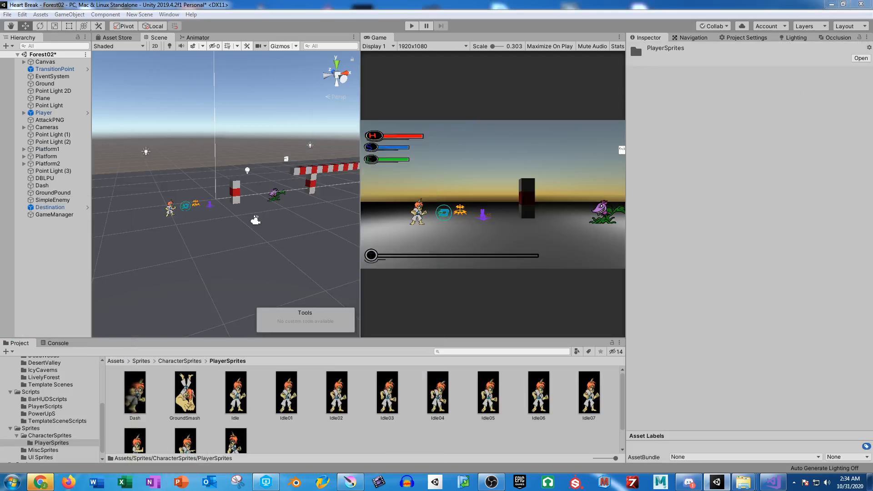
Step: Set the texture type of sprites Idle01 to Idle07 to Sprite (2D and UI) and apply the import settings
left_click(286, 396)
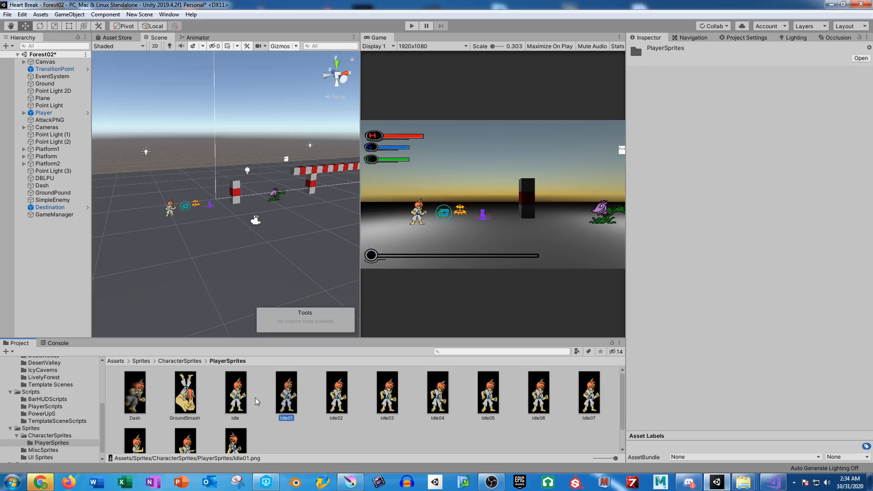
left_click(590, 398, "shift")
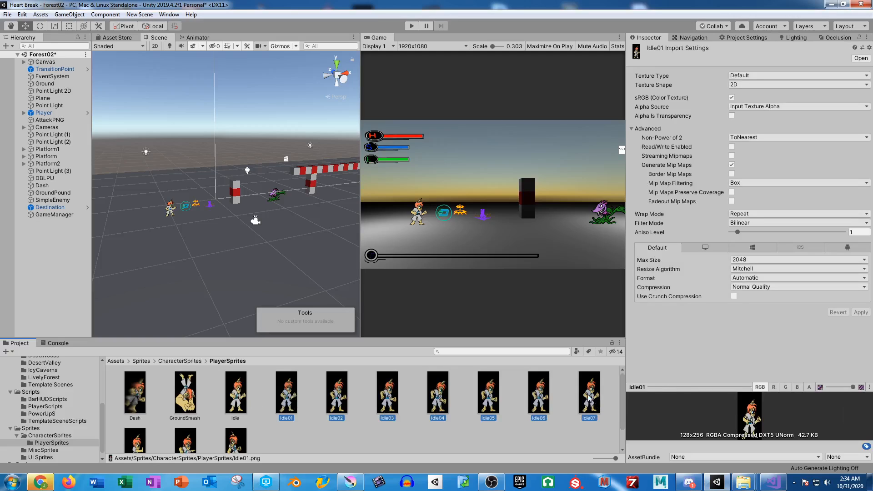
left_click(753, 80)
left_click(769, 107)
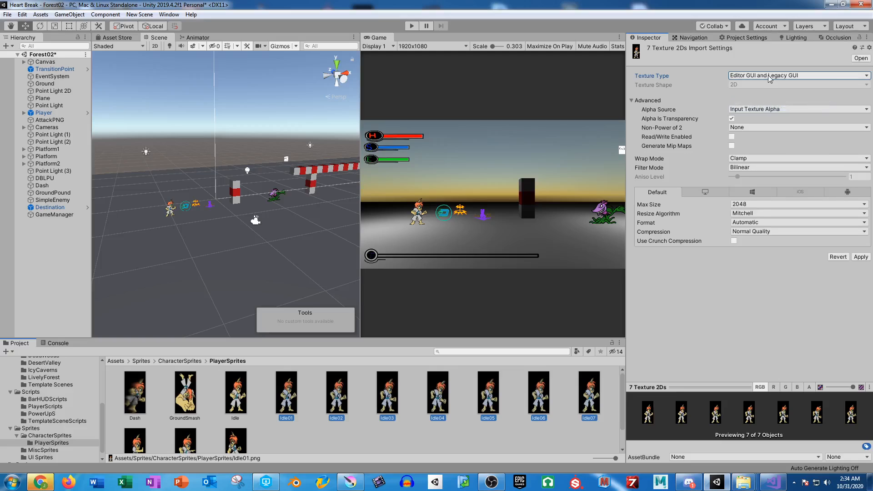
left_click(768, 78)
left_click(773, 118)
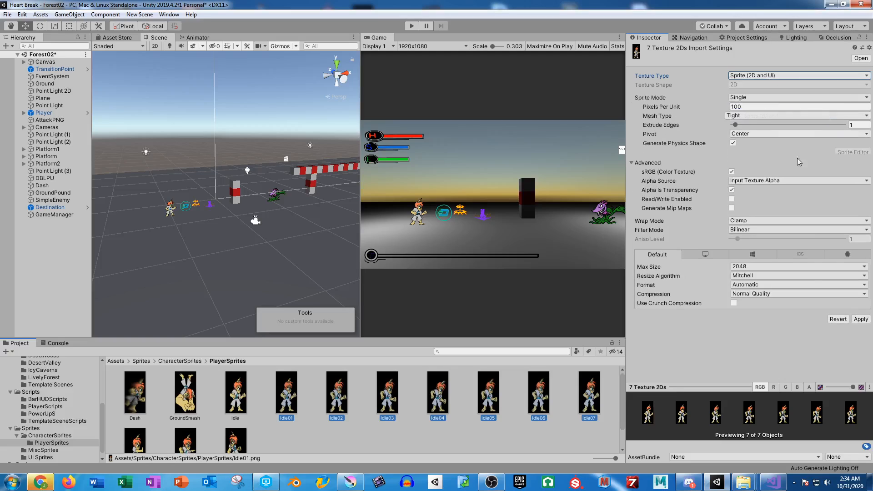
left_click(860, 322)
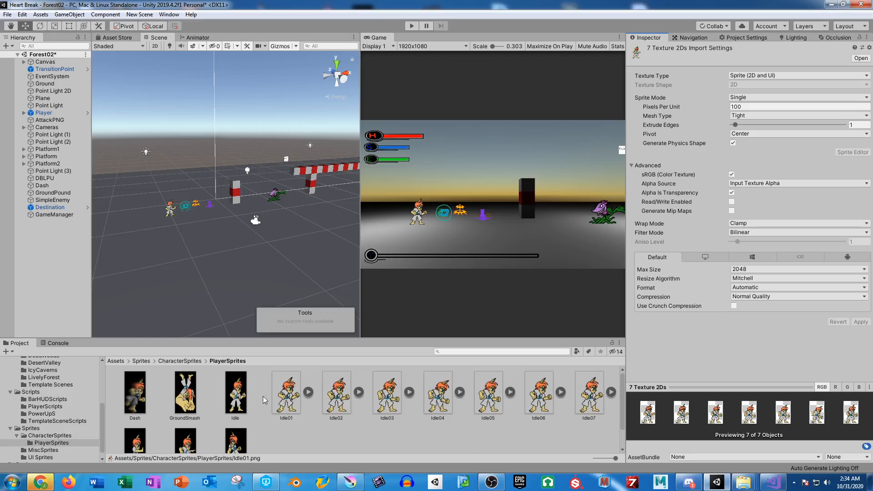
Step: Add sprites Idle01 to Idle07 as keyframes on the PlayerIdle clip's timeline and test the scene in play mode
left_click(289, 405)
left_click(599, 405, "shift")
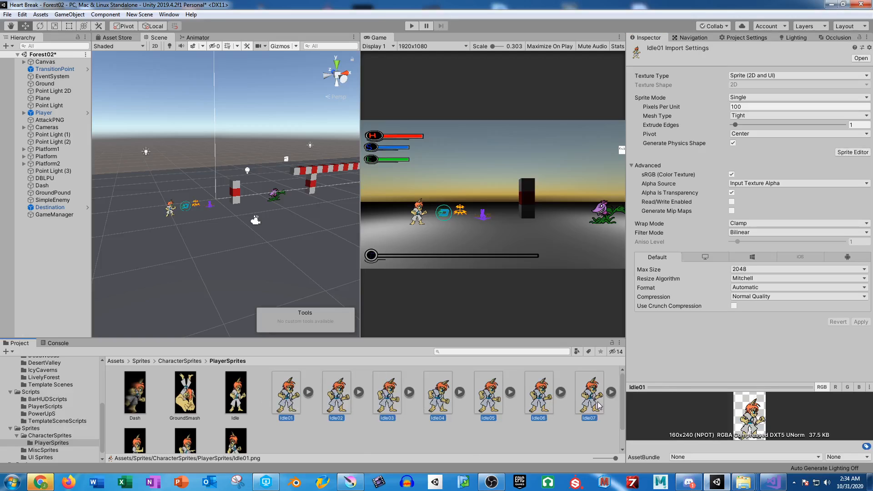
key("ctrl+6")
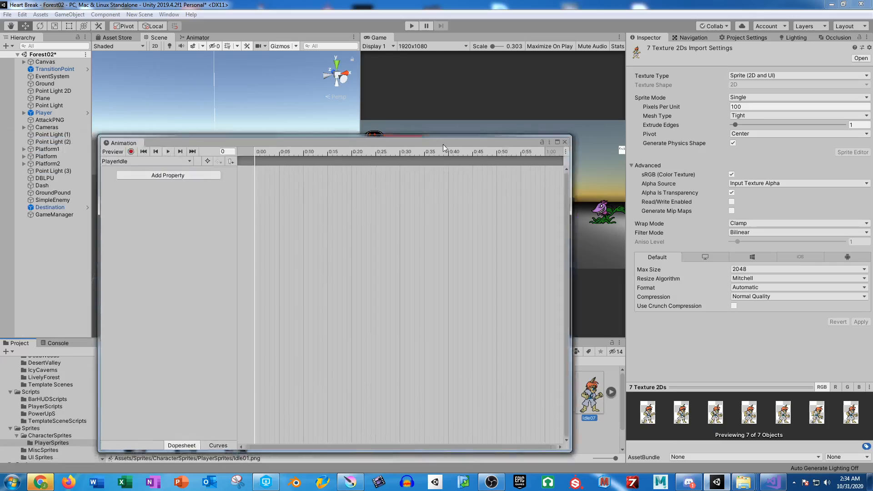
left_click_drag(442, 144, 624, 58)
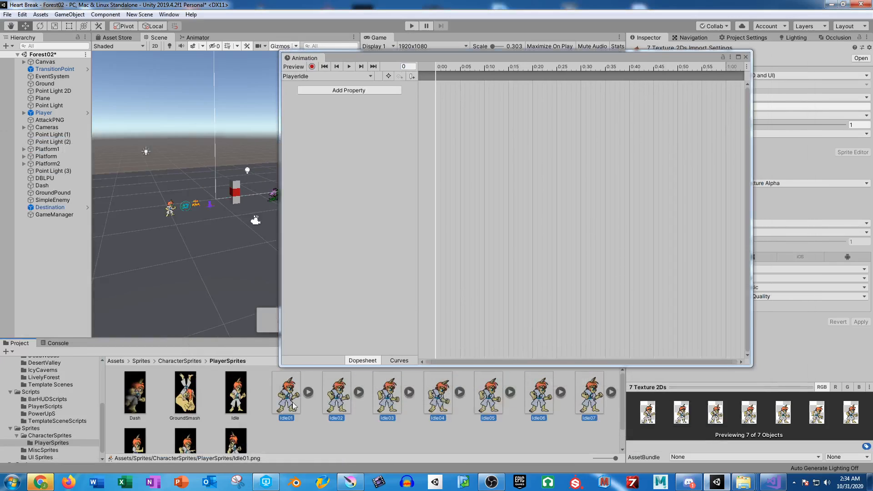
left_click_drag(338, 421, 731, 94)
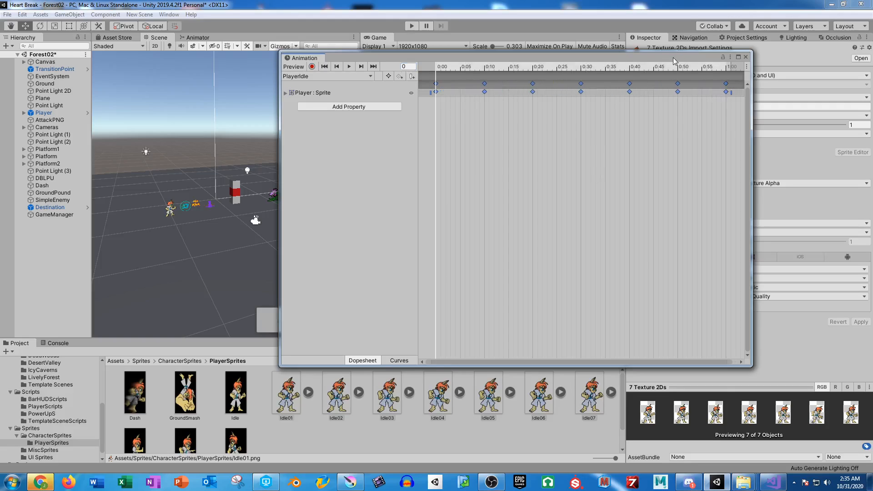
left_click_drag(455, 55, 0, 132)
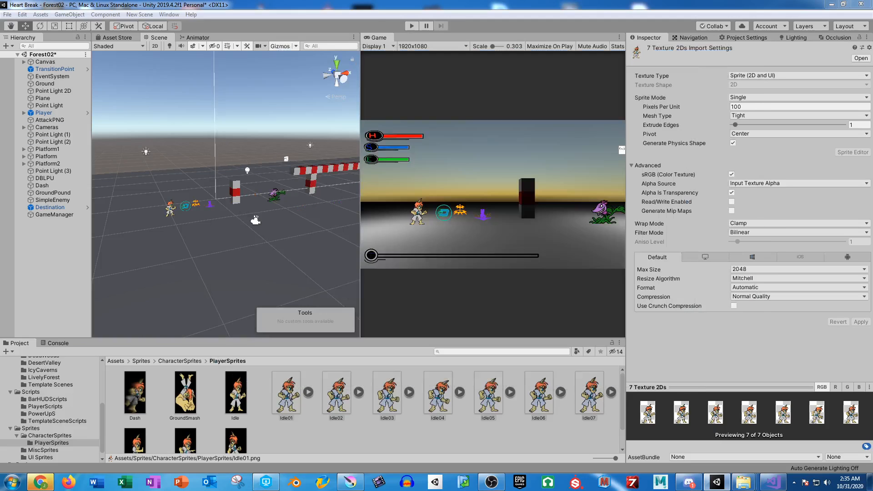
left_click(410, 27)
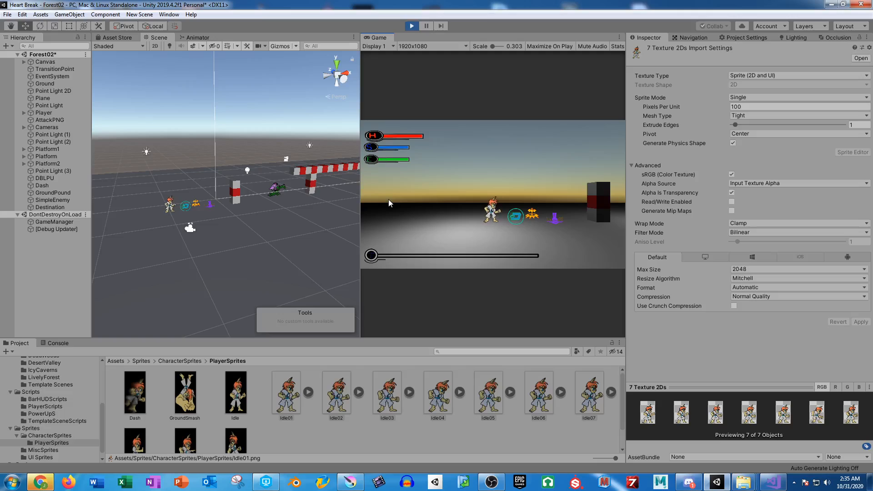
left_click(412, 26)
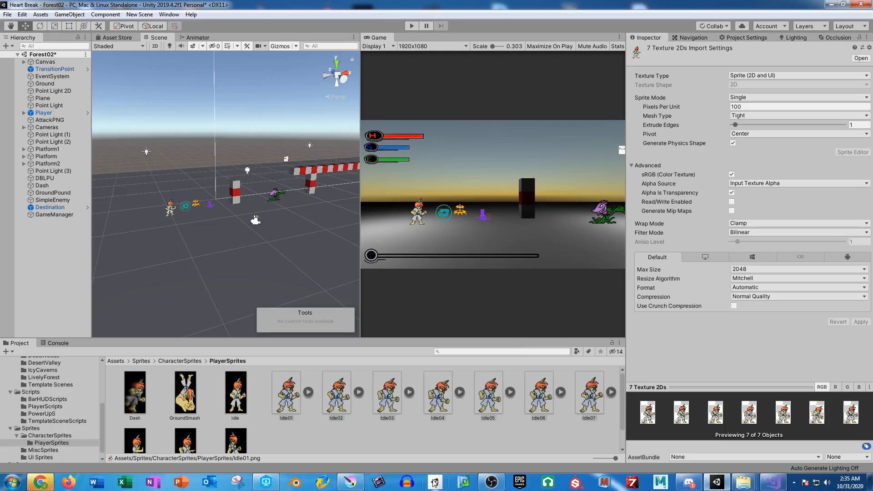
Step: Switch to Krita and toggle the Idle03 layer's visibility repeatedly to compare its pose with Idle07
left_click(357, 485)
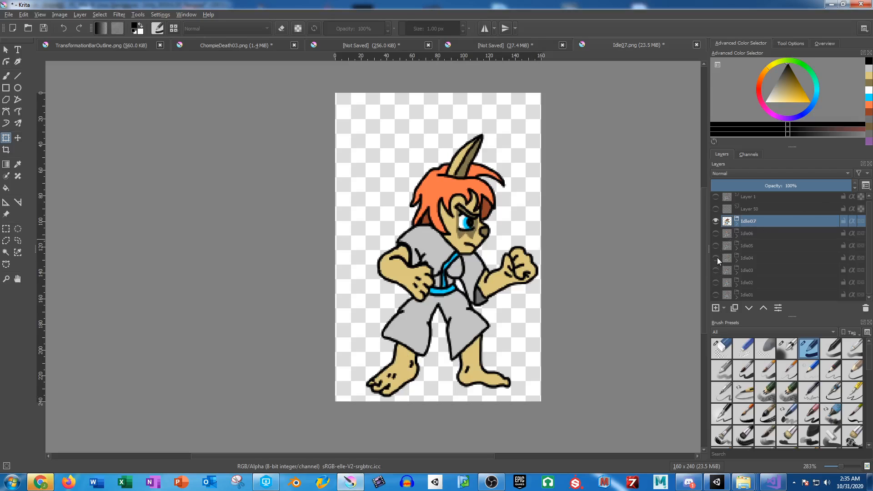
left_click(716, 270)
left_click(715, 271)
left_click(716, 270)
left_click(715, 271)
left_click(716, 271)
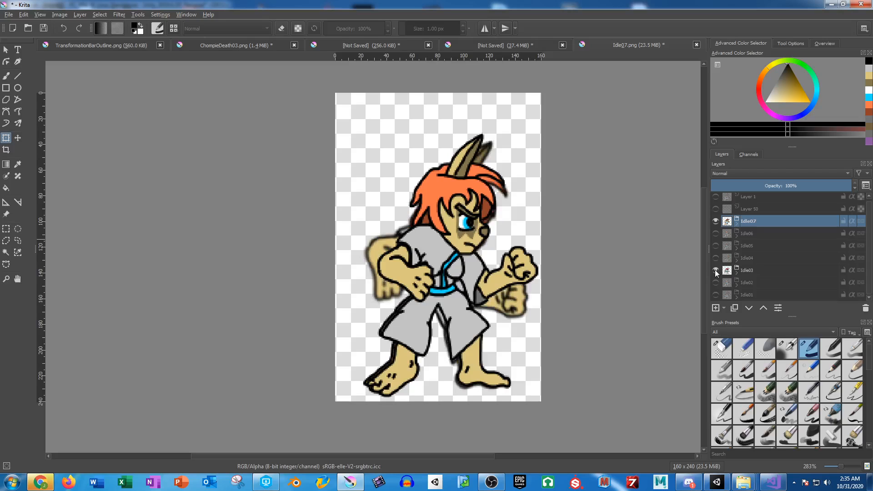
left_click(716, 271)
left_click(716, 271)
left_click(715, 271)
left_click(715, 271)
left_click(716, 271)
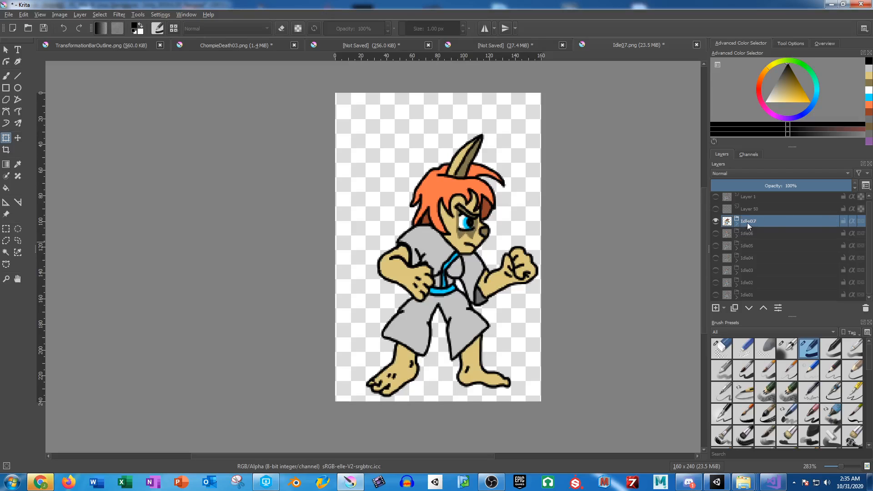
Step: Cut the layers Idle02 to Idle07 from the document and make the Idle01 layer visible
left_click(755, 284, "shift")
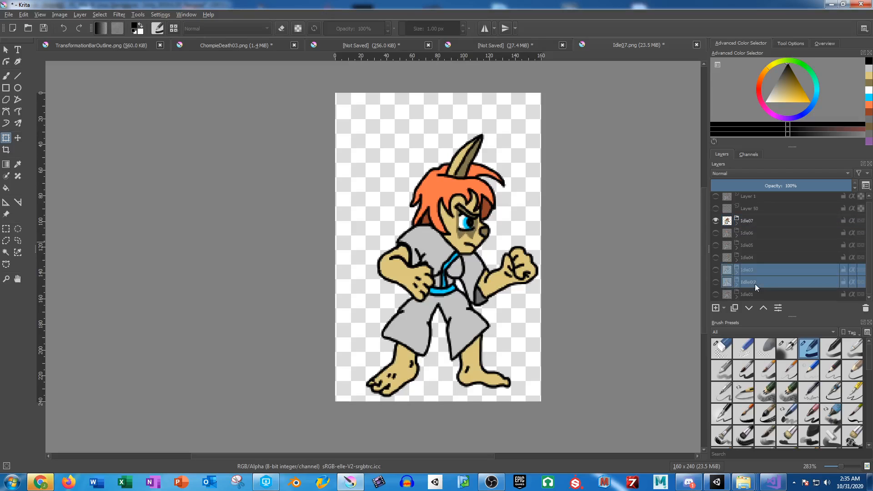
left_click(754, 220)
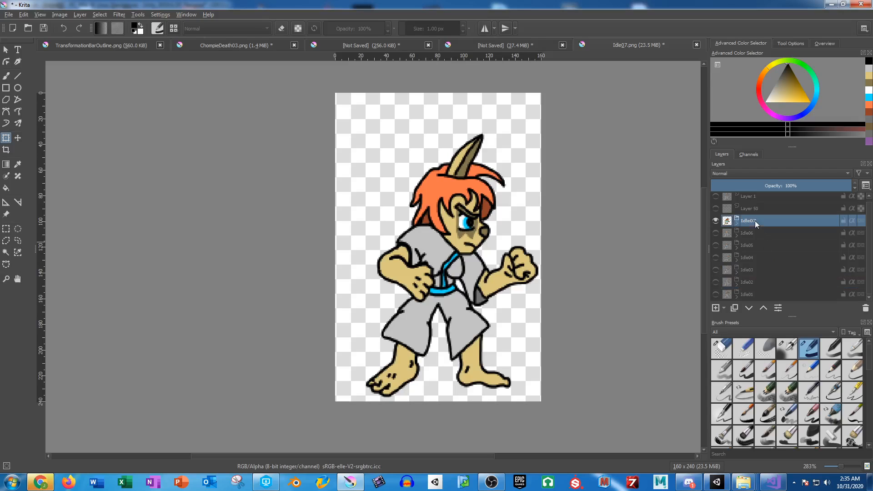
left_click(749, 280, "shift")
right_click(748, 280)
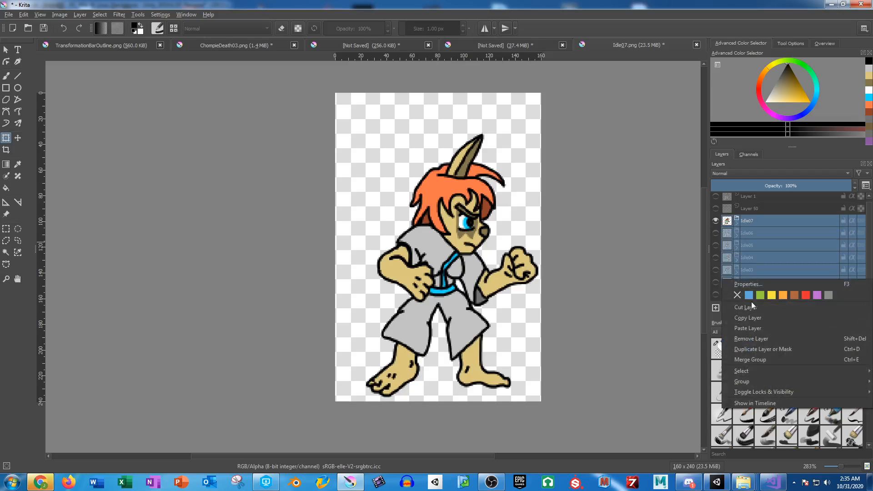
left_click(764, 311)
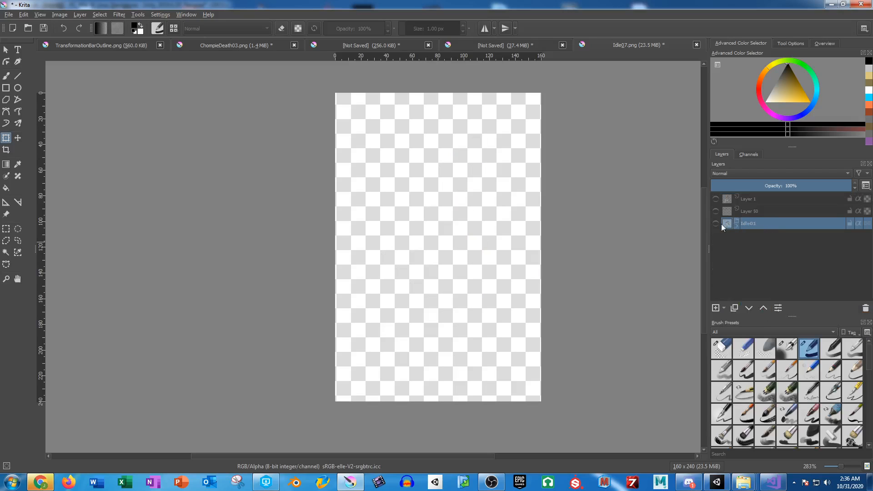
left_click(716, 224)
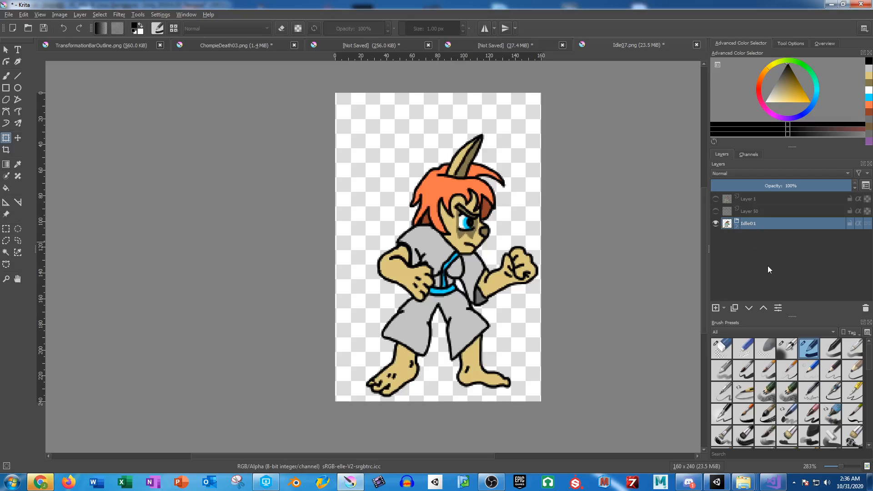
Step: Duplicate the Idle01 layer group and rename the copy Idle02
key("ctrl+j")
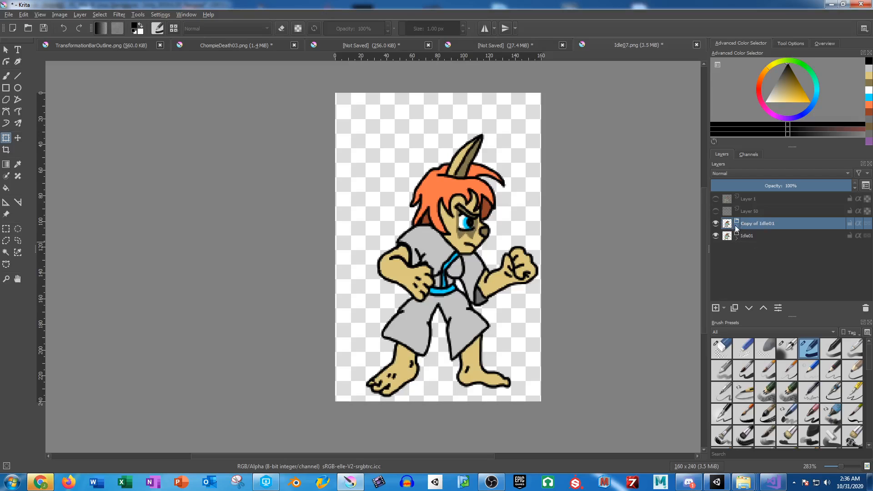
double_click(757, 220)
type("I")
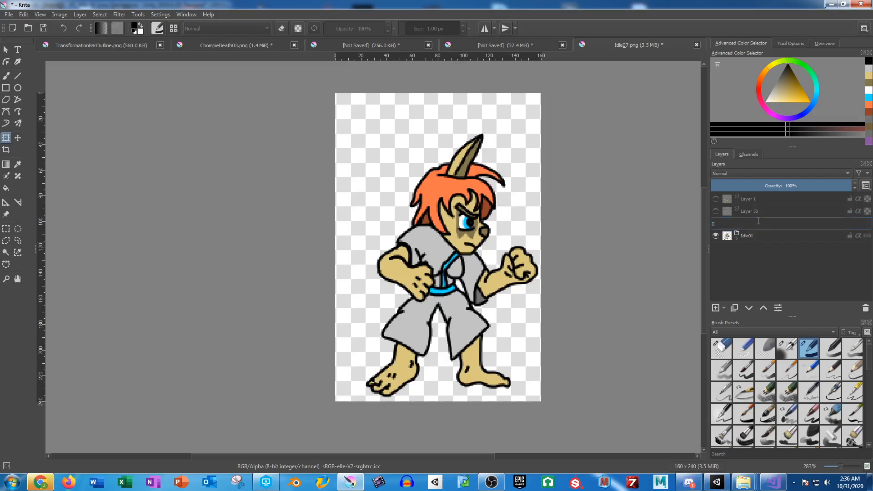
type("dle02")
key("Return")
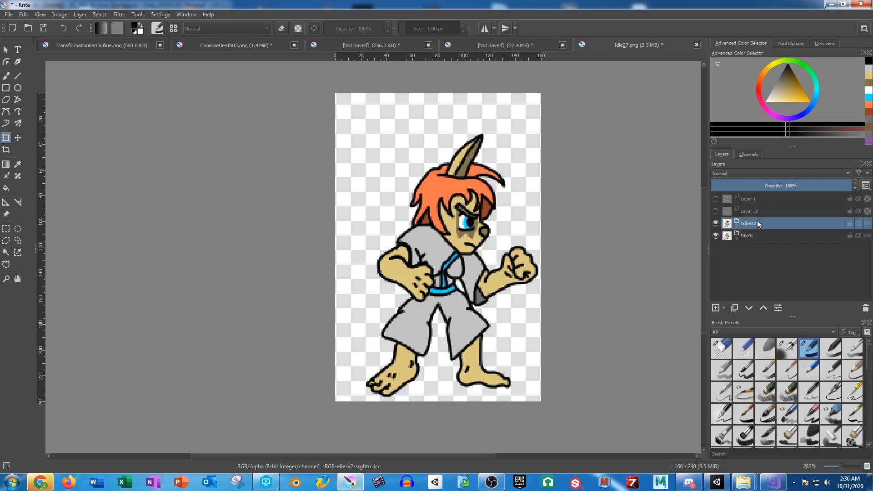
Step: Rotate the ArmFront group of Idle02 slightly clockwise around a pivot placed at the shoulder
left_click(737, 226)
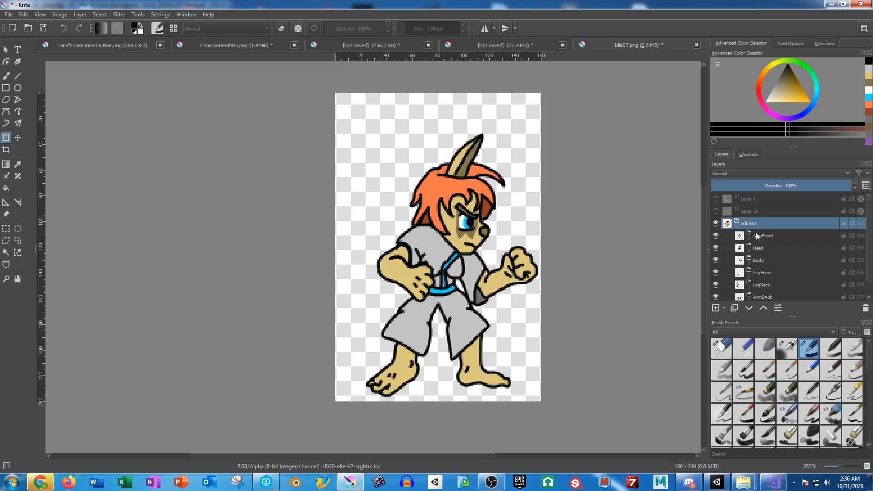
left_click(754, 236)
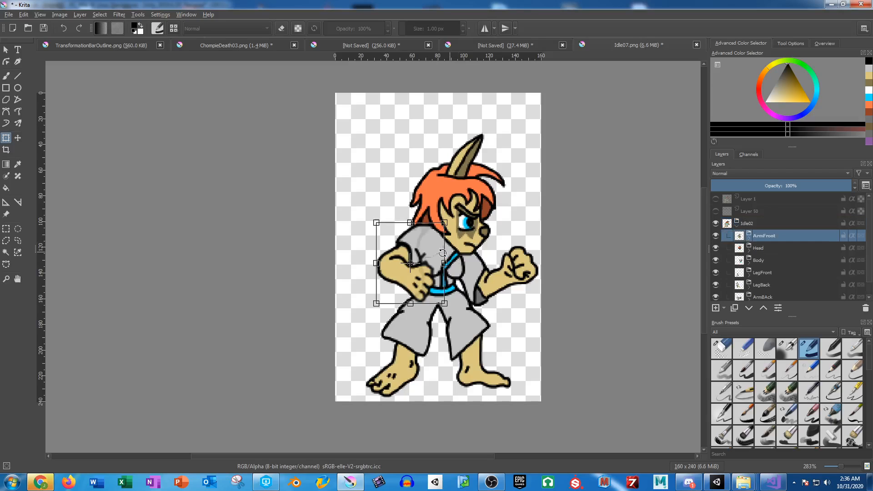
left_click_drag(416, 250, 417, 235)
left_click_drag(464, 291, 462, 293)
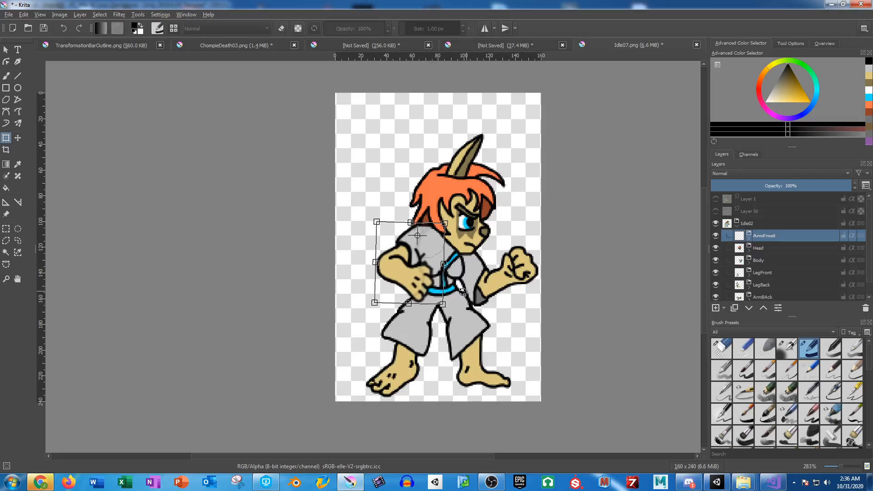
Step: Rotate the Head group of Idle02 slightly clockwise around a pivot placed at the neck
left_click(750, 251)
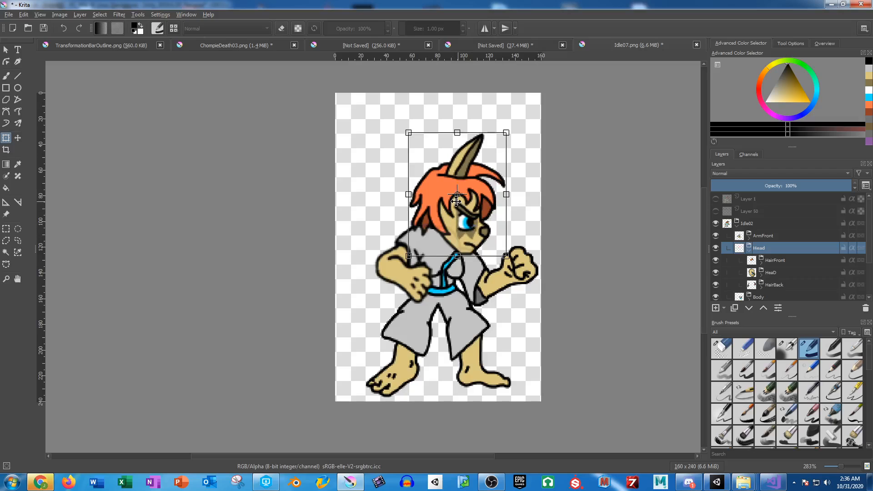
left_click_drag(457, 195, 440, 233)
left_click_drag(546, 209, 543, 214)
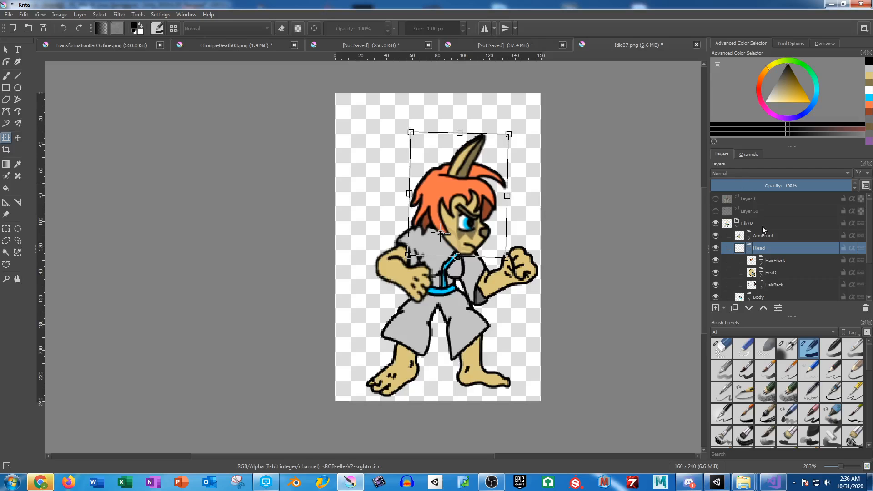
Step: Rotate the ArmBAck group of Idle02 slightly clockwise around a pivot placed at its shoulder
scroll(782, 273, "down", 2)
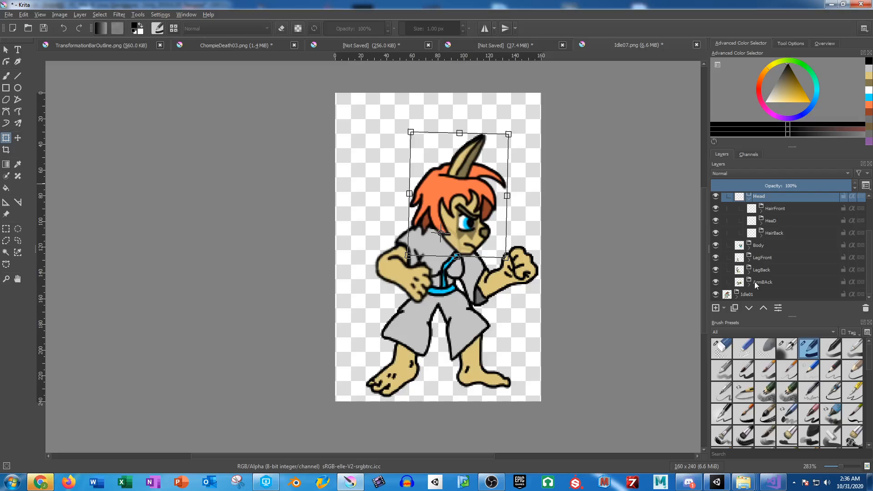
left_click(755, 282)
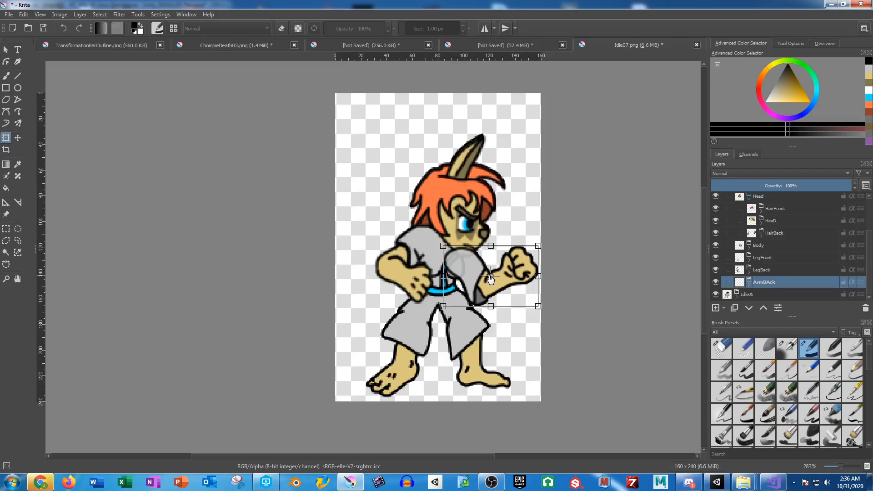
left_click_drag(493, 277, 453, 258)
left_click_drag(588, 270, 587, 274)
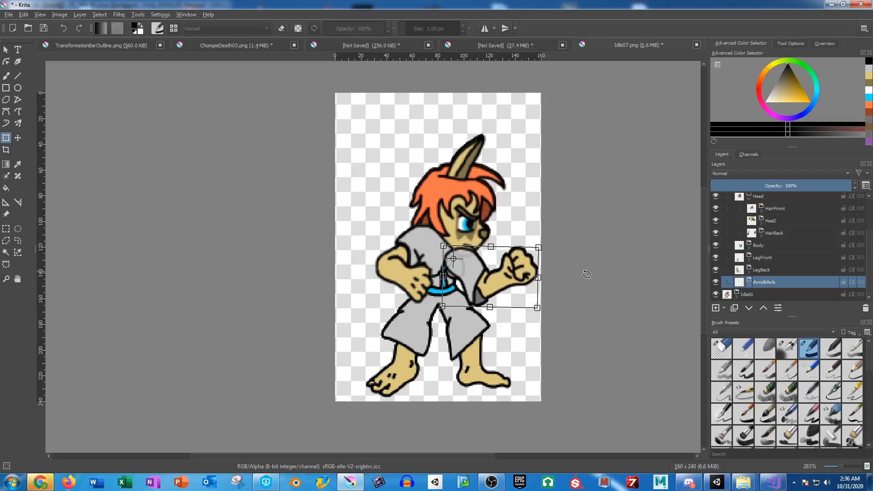
Step: Move the ArmFront, Head and ArmBAck groups into the Body group of Idle02, with ArmBAck at the bottom of its stack
left_click(765, 246)
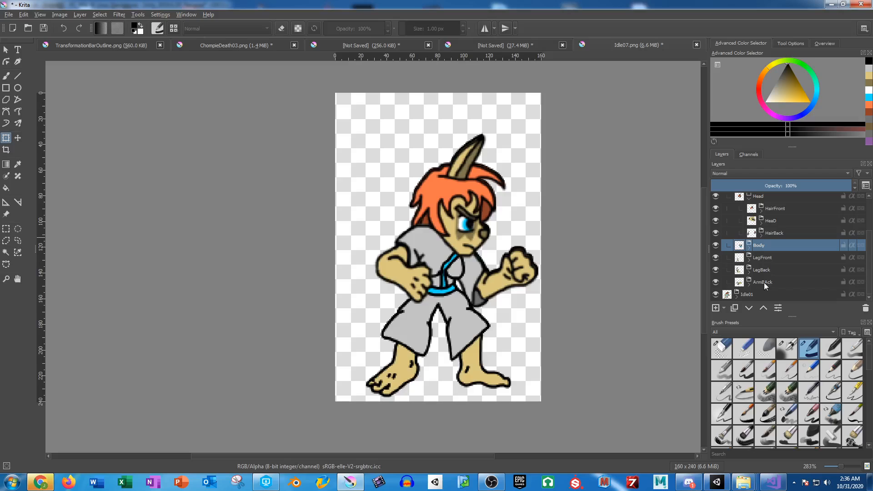
left_click_drag(764, 282, 761, 244)
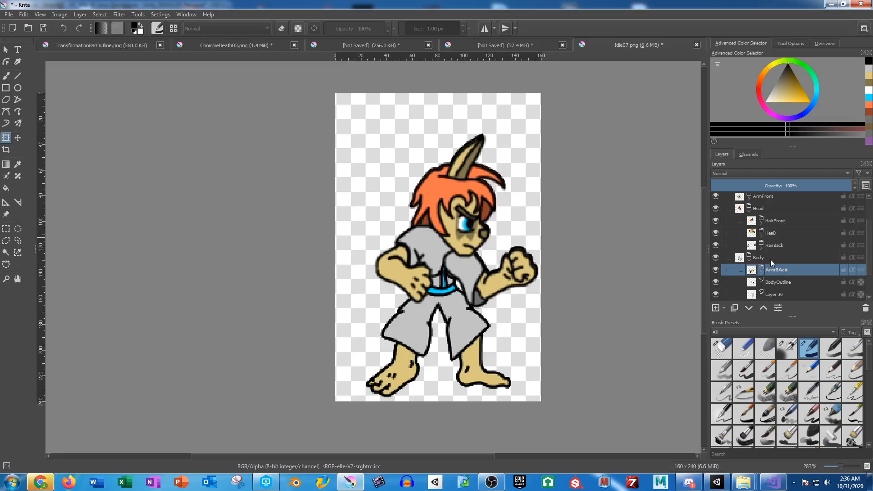
left_click(760, 209)
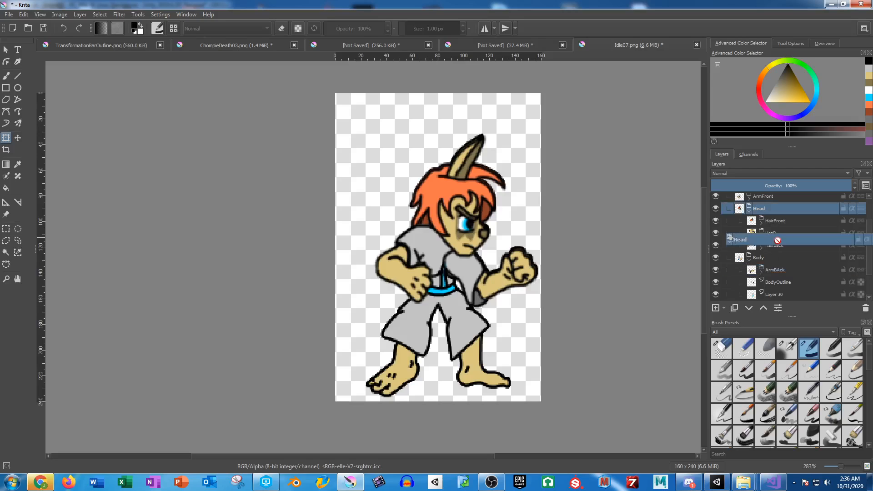
left_click_drag(767, 255, 769, 255)
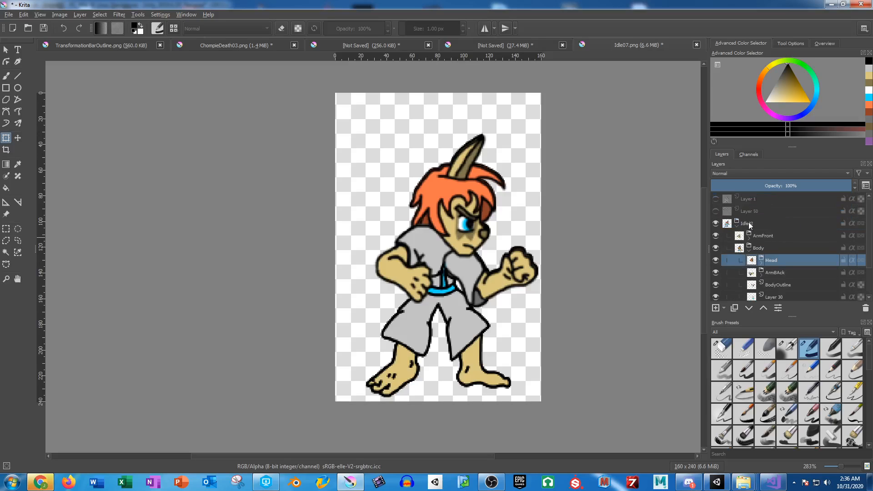
left_click_drag(763, 235, 778, 251)
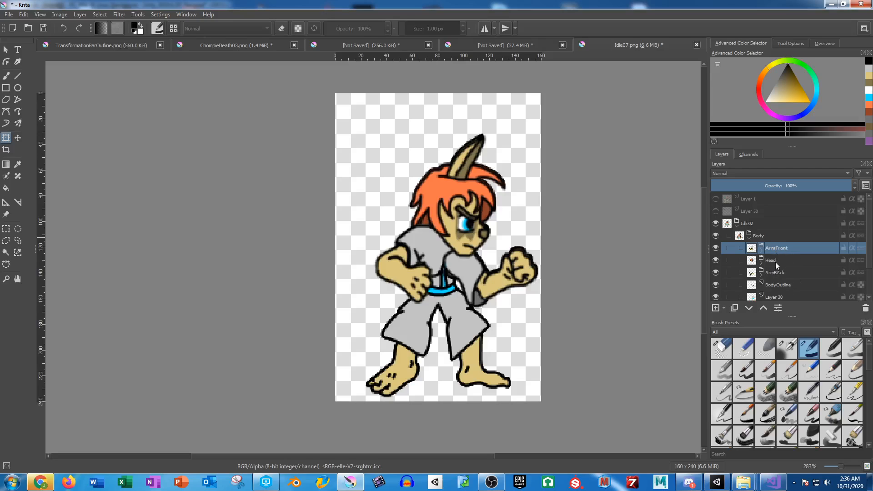
scroll(795, 255, "down", 1)
left_click_drag(773, 236, 790, 265)
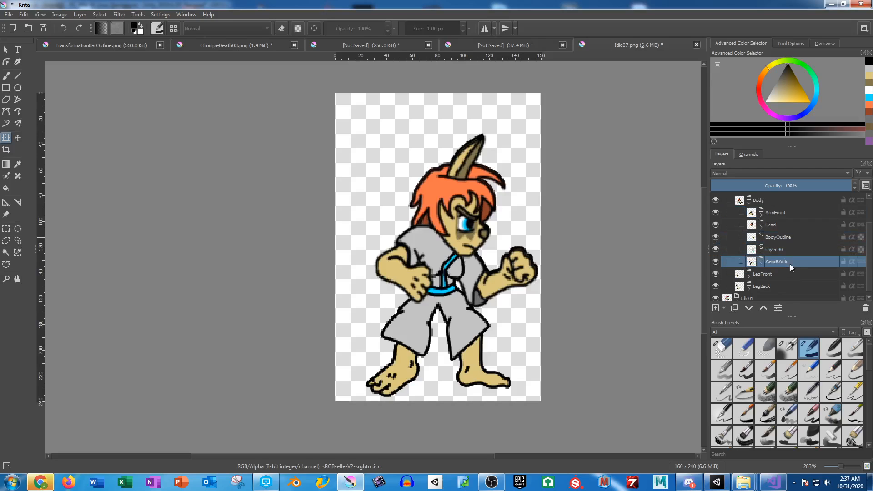
Step: Rotate the whole Body group of Idle02 slightly clockwise around a pivot placed at the belt
left_click(762, 200)
left_click(589, 252)
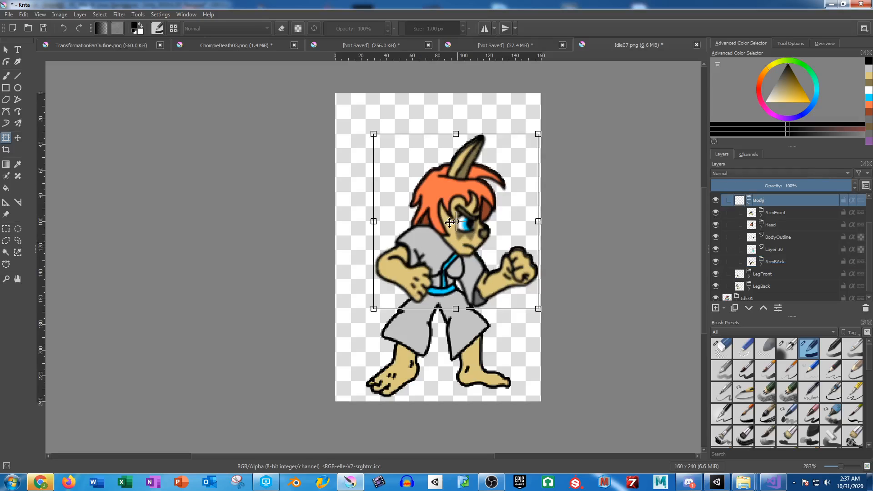
left_click_drag(439, 284, 441, 289)
left_click_drag(560, 188, 561, 190)
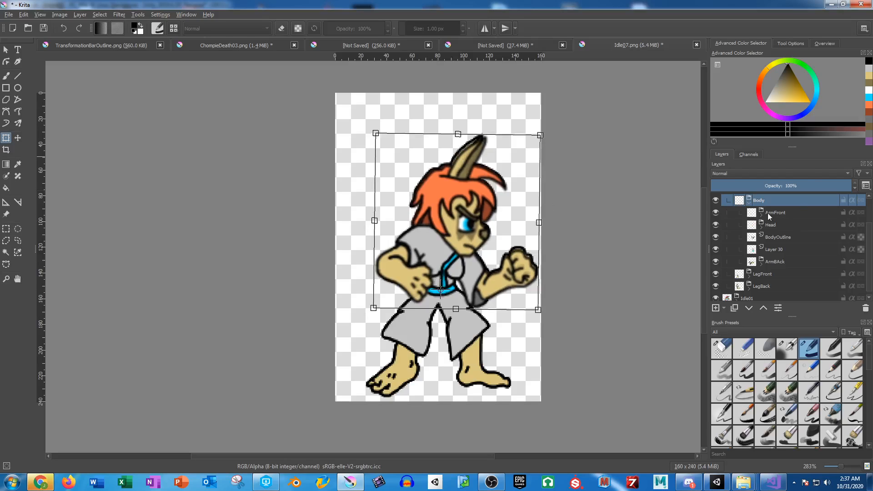
Step: Collapse the Body group, duplicate the Idle02 layer group and rename the copy Idle03
left_click(749, 204)
left_click(749, 223)
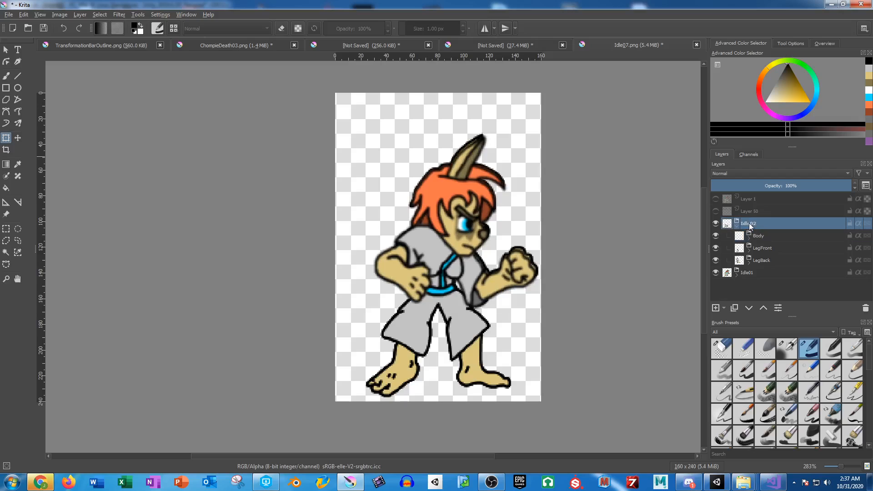
key("ctrl+j")
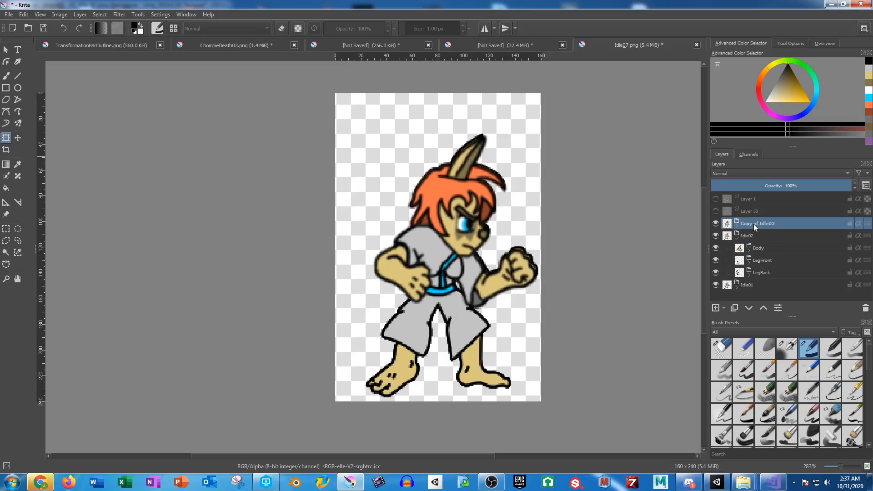
double_click(753, 223)
type("Idle")
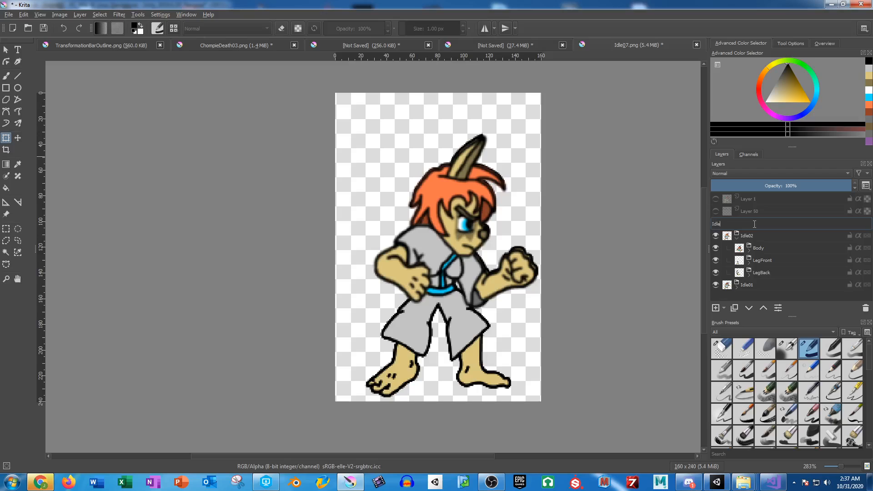
type("03")
key("Return")
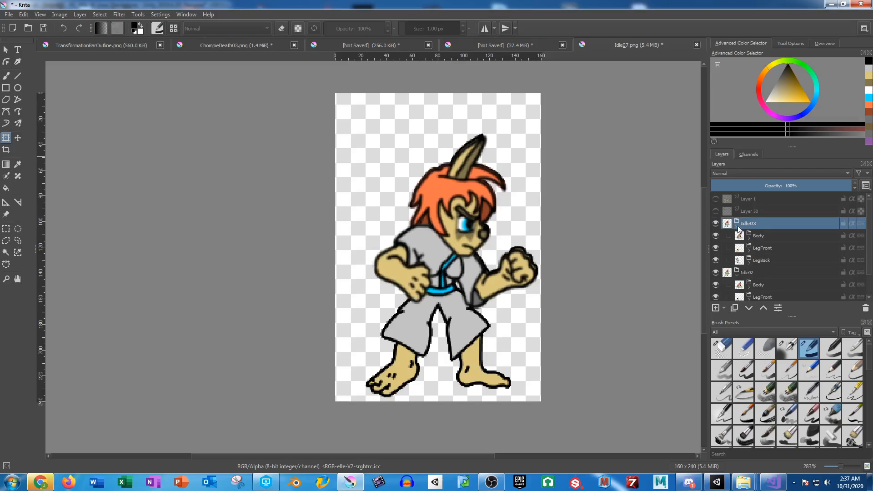
Step: Rotate the Body group of Idle03 slightly clockwise around a pivot placed at the belt
left_click(766, 238)
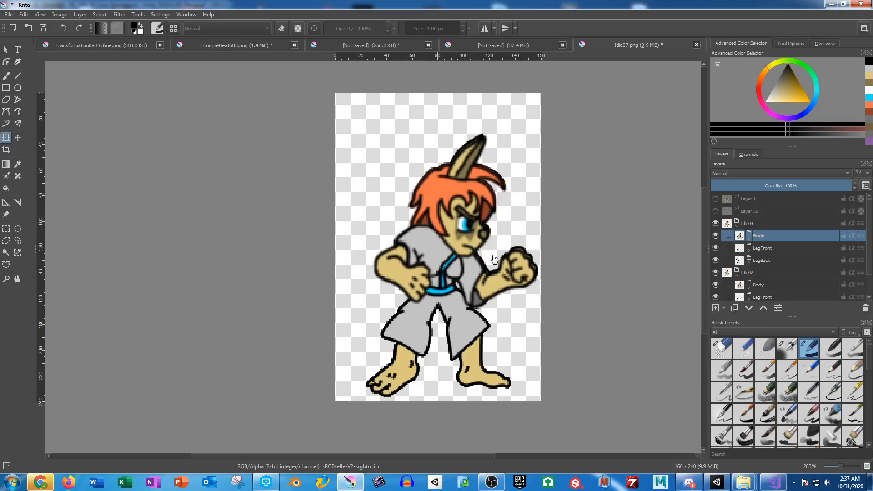
left_click(452, 258)
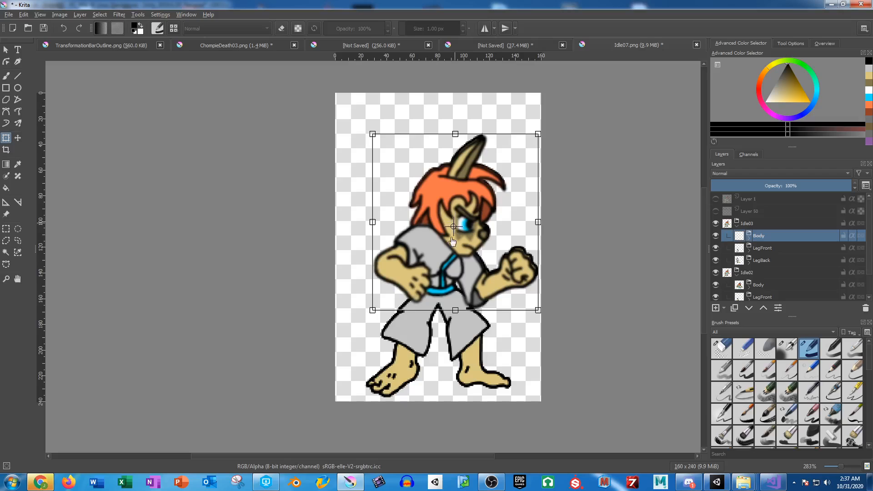
left_click_drag(453, 241, 439, 289)
left_click_drag(582, 231, 583, 234)
Step: Rotate the ArmFront group inside the Body group of Idle03 slightly clockwise around the shoulder
left_click(750, 239)
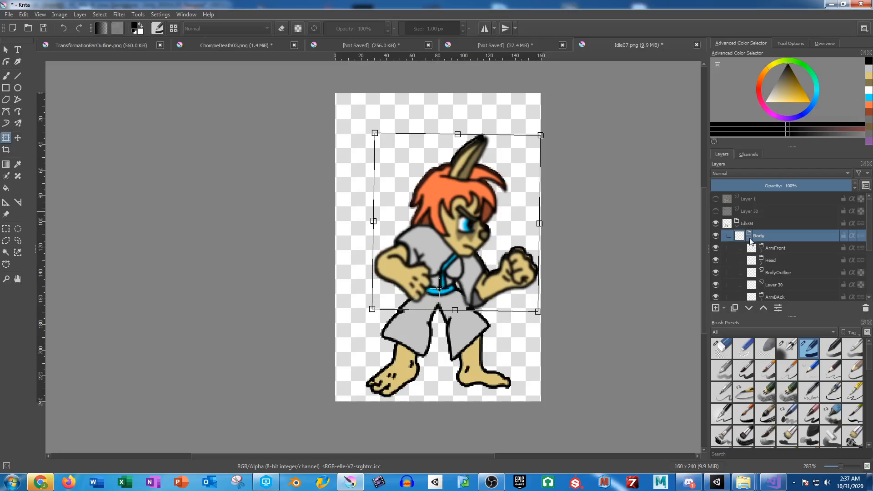
left_click(773, 247)
left_click(440, 244)
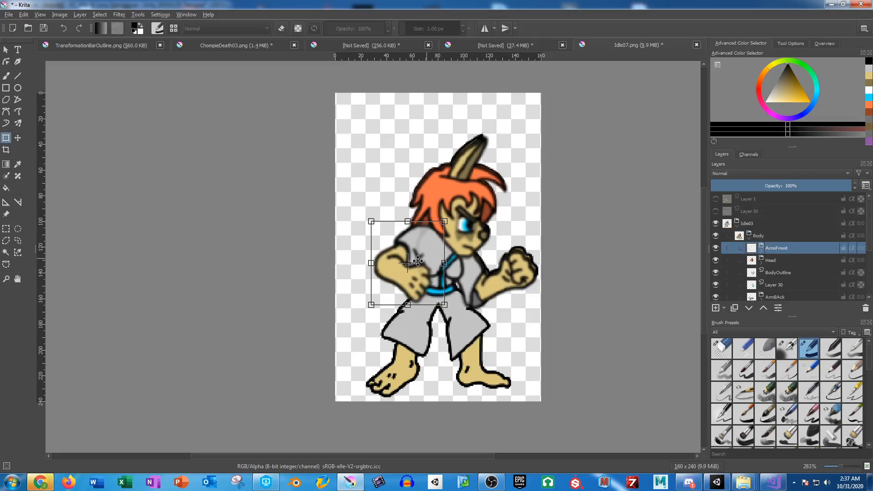
left_click_drag(407, 264, 419, 239)
left_click_drag(475, 256, 476, 260)
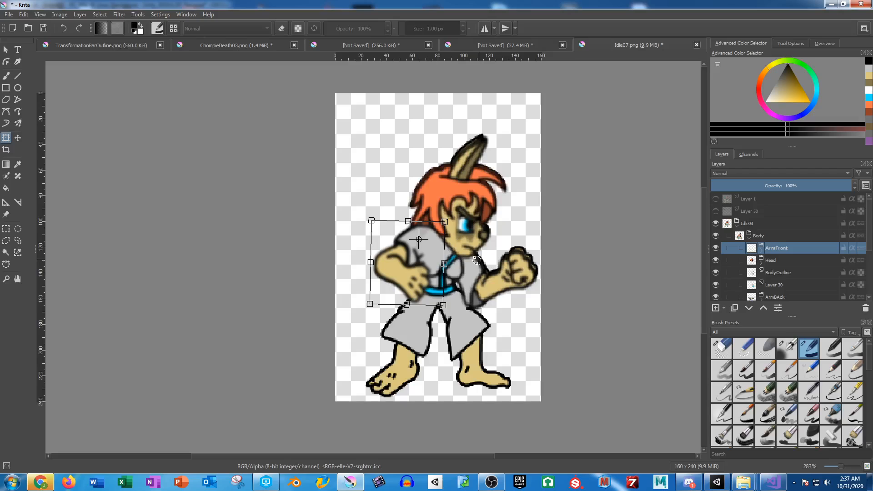
Step: Rotate the ArmFrontLower group of Idle03 slightly clockwise around a pivot placed at the elbow
left_click(762, 252)
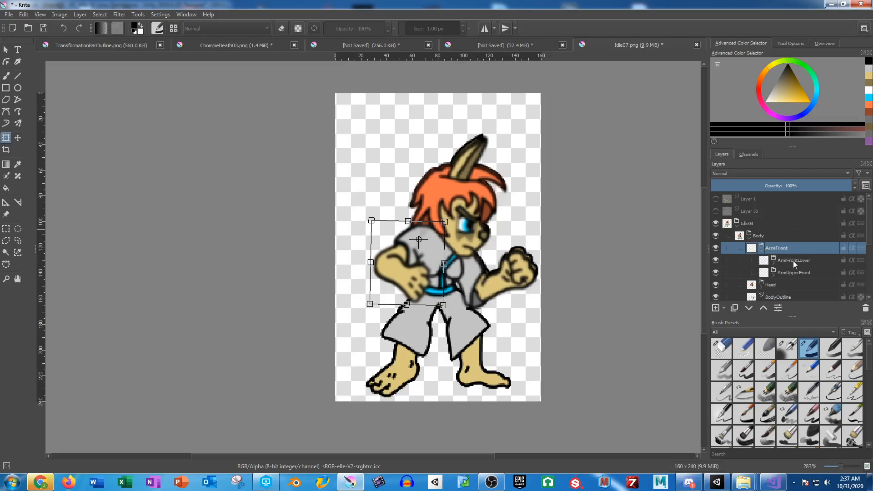
left_click(793, 263)
left_click(403, 280)
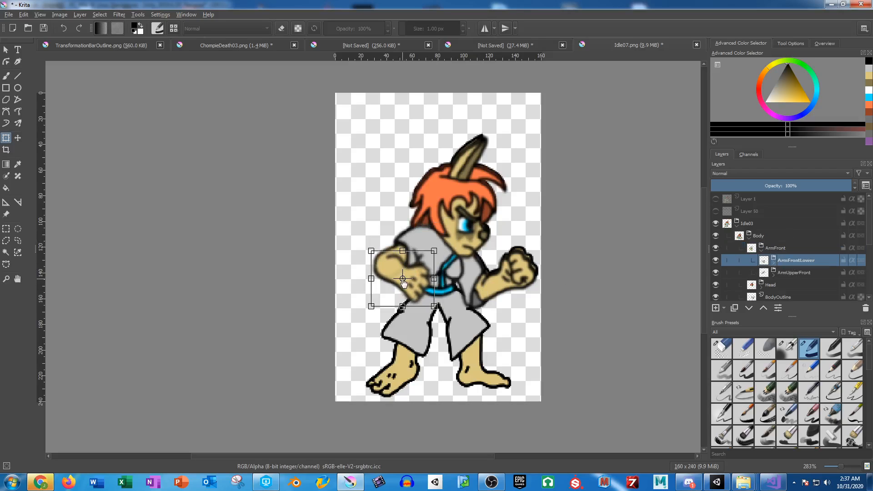
left_click_drag(403, 280, 384, 263)
left_click_drag(466, 269, 464, 270)
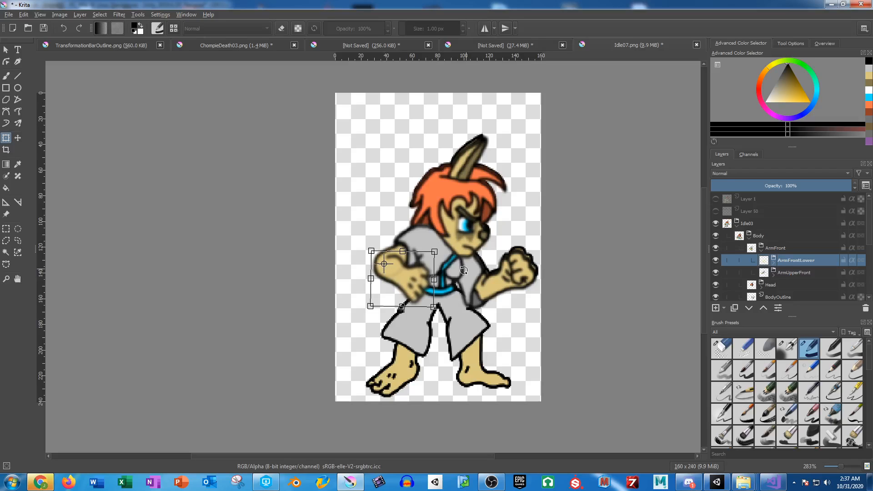
Step: Rotate the ArmBAck group of Idle03 slightly clockwise around a pivot placed at its shoulder
scroll(779, 291, "down", 1)
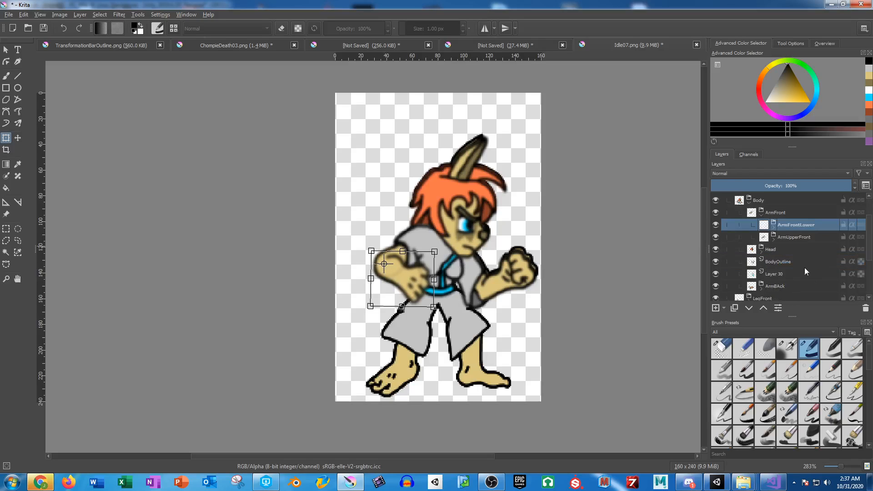
left_click(774, 286)
left_click(474, 276)
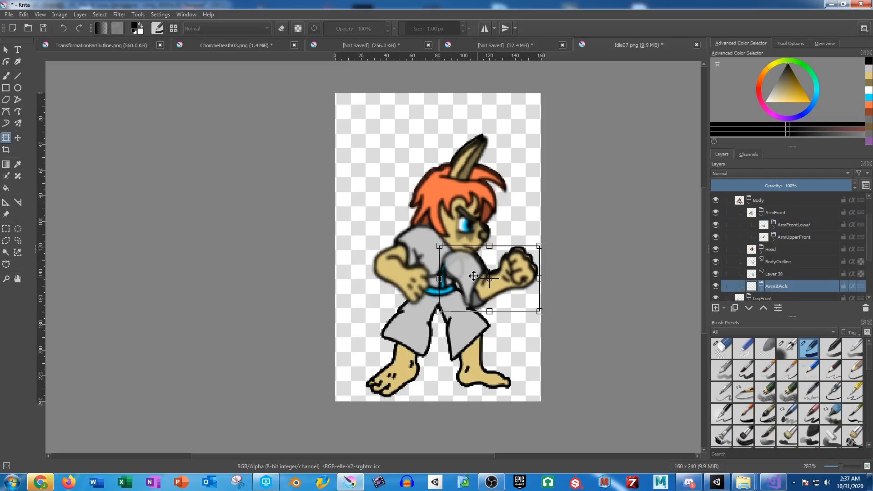
left_click_drag(489, 279, 456, 262)
left_click_drag(579, 279, 580, 280)
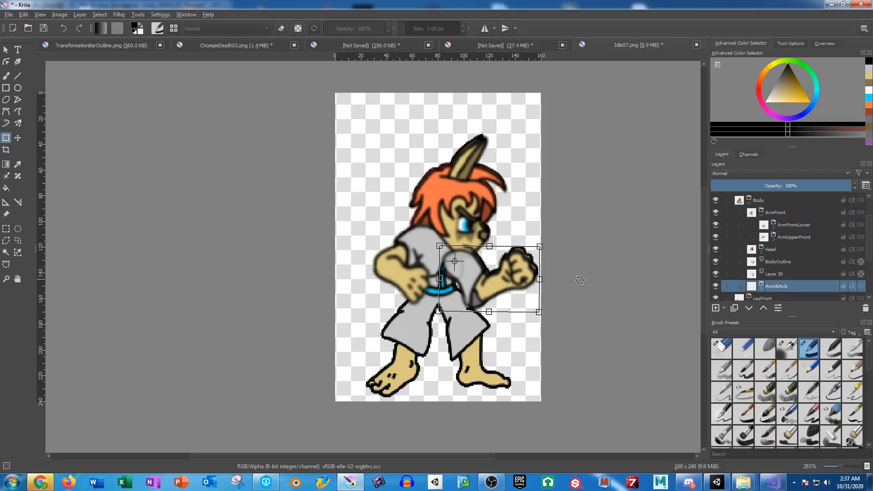
Step: Rotate the Head group of Idle03 slightly clockwise around a pivot placed at the neck
left_click(776, 250)
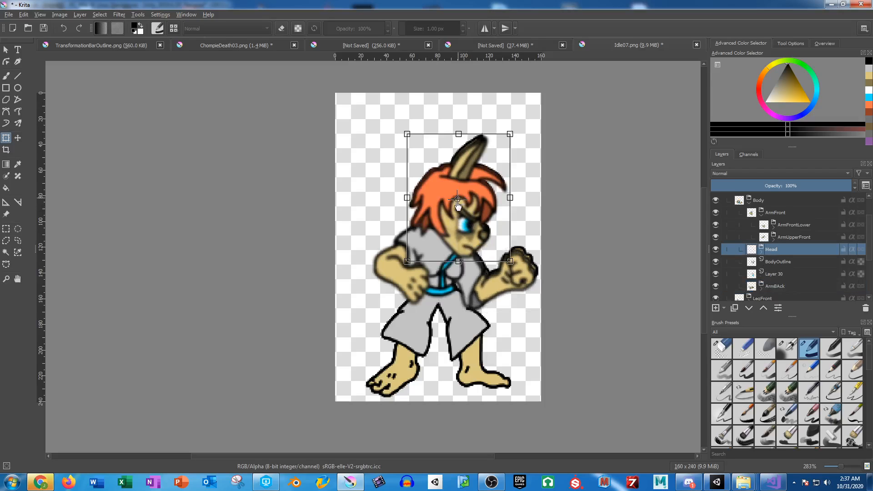
left_click_drag(457, 199, 440, 234)
Step: Duplicate the Idle03 group and rename the copy Idle04
scroll(765, 203, "up", 5)
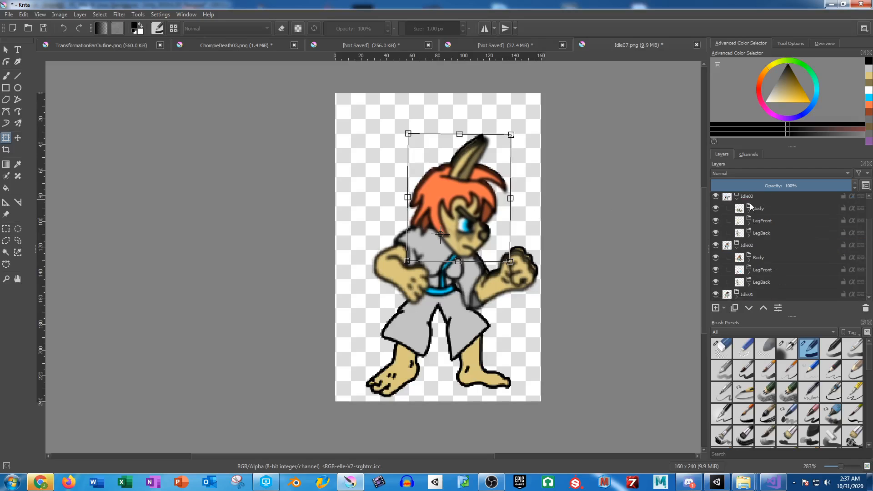
left_click(744, 195)
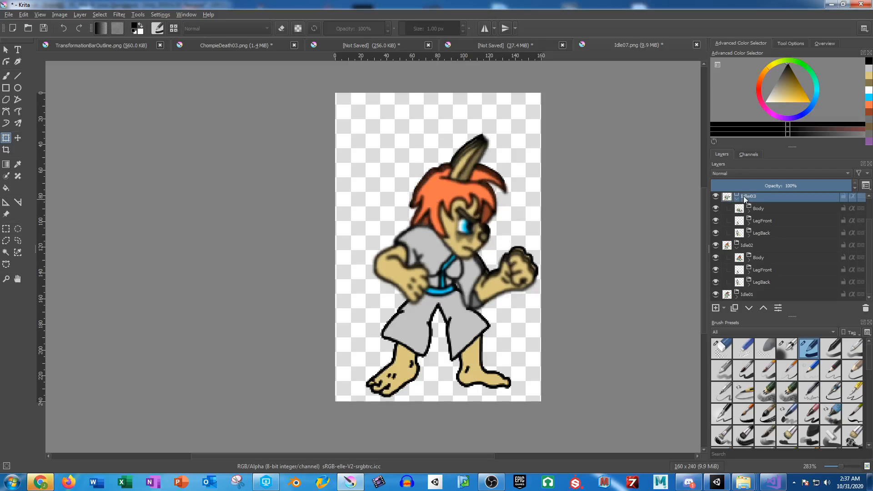
key("ctrl+j")
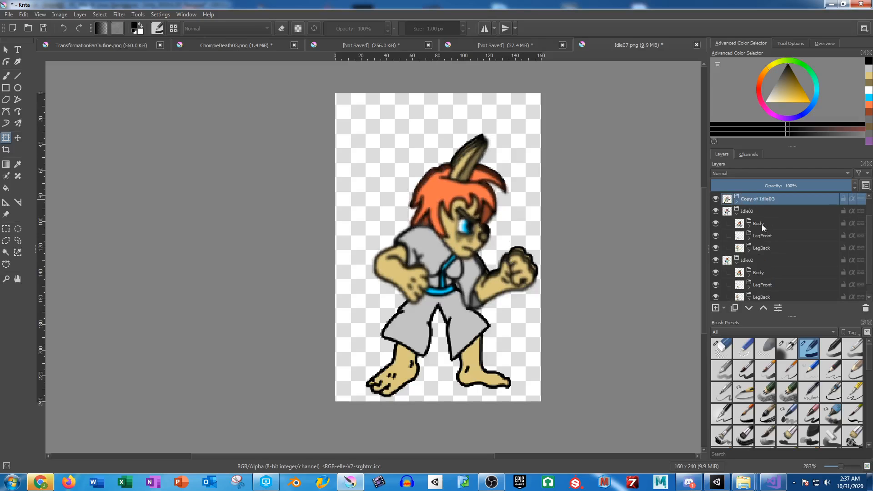
double_click(749, 198)
type("Id")
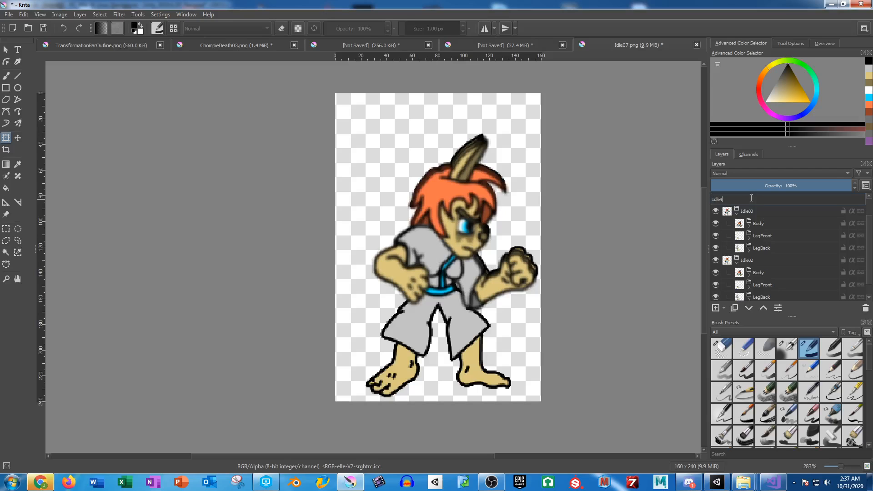
type("le04")
key("Return")
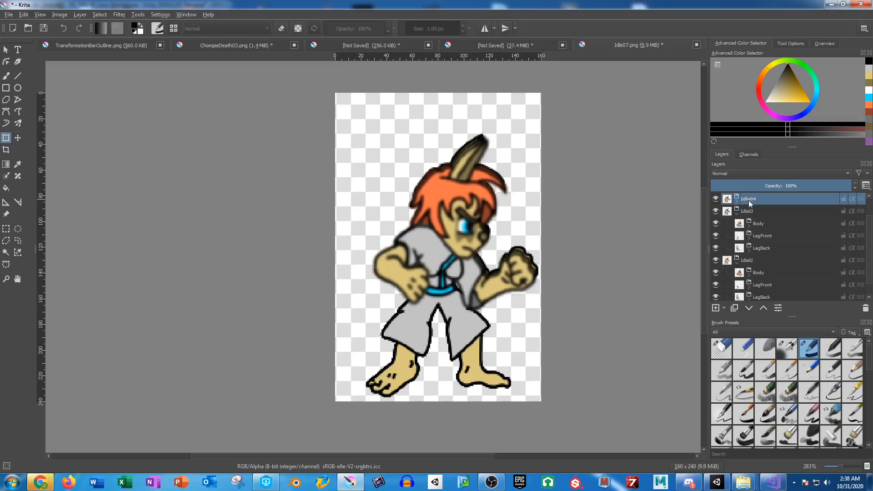
Step: Rotate the Body group of Idle04 slightly clockwise around a pivot placed at the belt
left_click(735, 201)
left_click(759, 212)
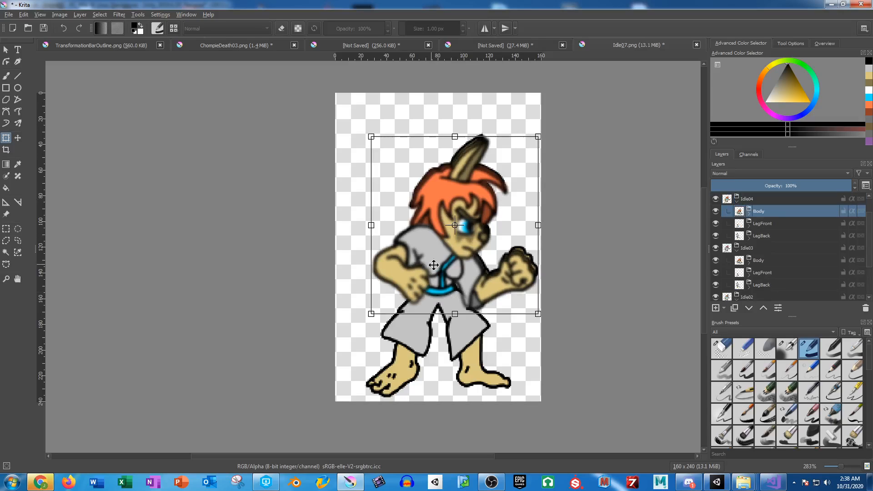
left_click_drag(454, 228, 440, 291)
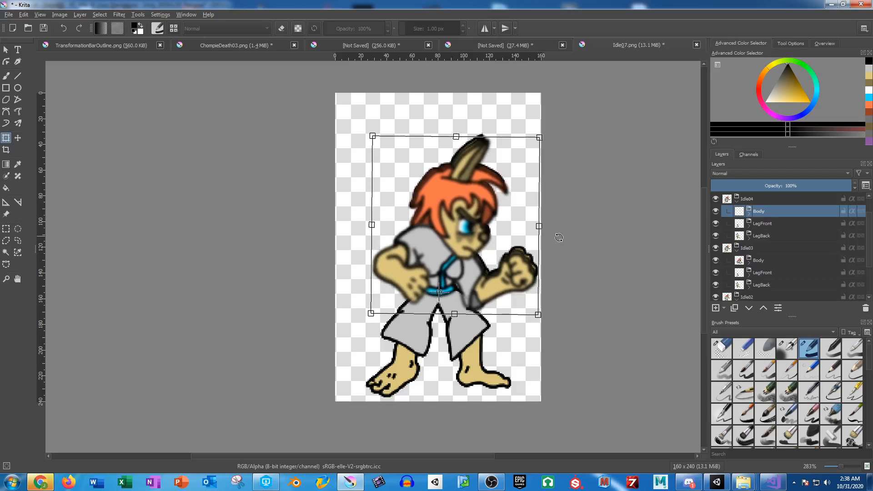
left_click_drag(559, 236, 562, 234)
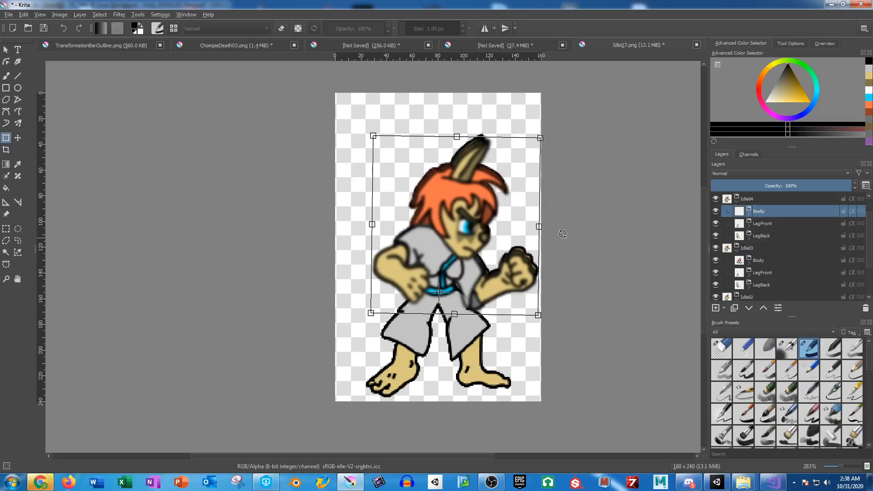
Step: Rotate the ArmFront group inside the Body group of Idle04 slightly clockwise around a pivot placed at the shoulder
left_click(749, 213)
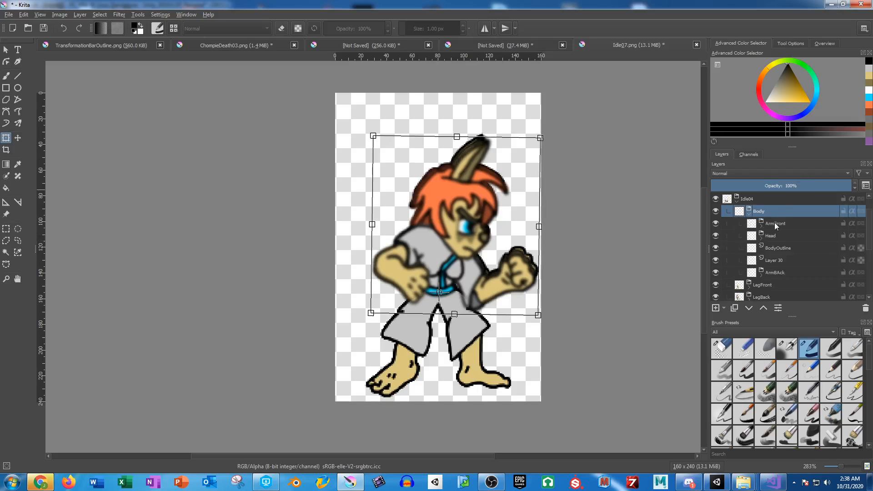
left_click(776, 223)
left_click(445, 261)
left_click_drag(408, 263, 418, 237)
left_click_drag(480, 241, 480, 248)
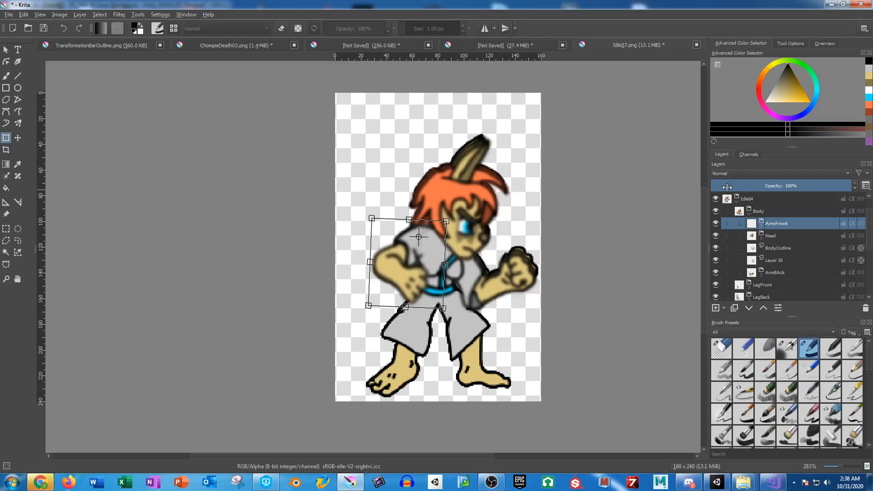
Step: Rotate the ArmFrontLower group of Idle04 slightly clockwise around a pivot placed at the elbow
left_click(760, 226)
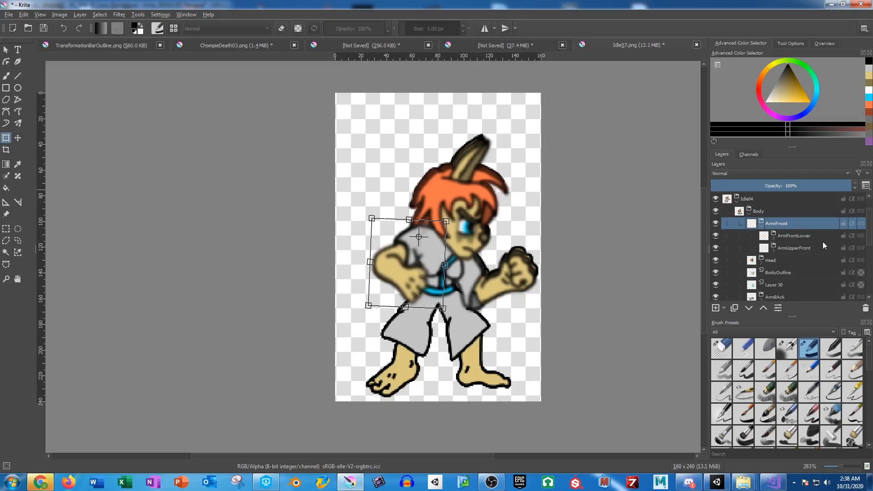
left_click(799, 235)
left_click_drag(400, 278, 383, 265)
left_click_drag(480, 253, 480, 259)
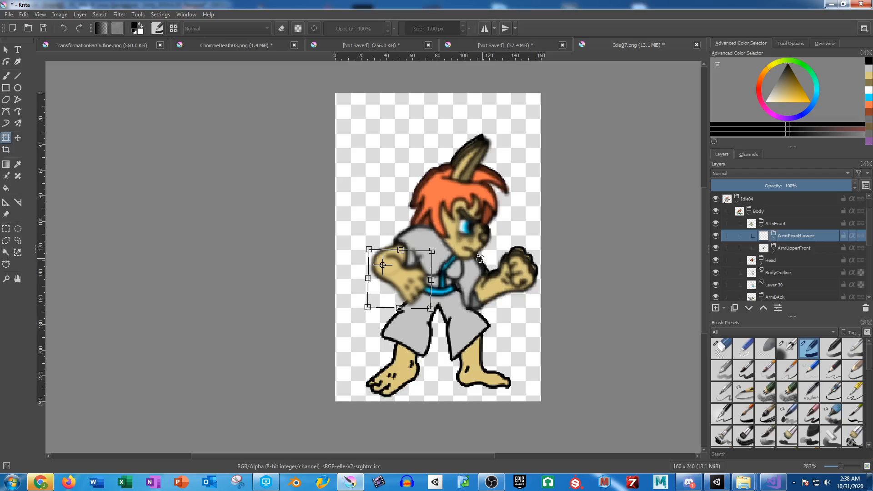
Step: Rotate the Head group of Idle04 slightly clockwise around a pivot placed at the neck
left_click(750, 259)
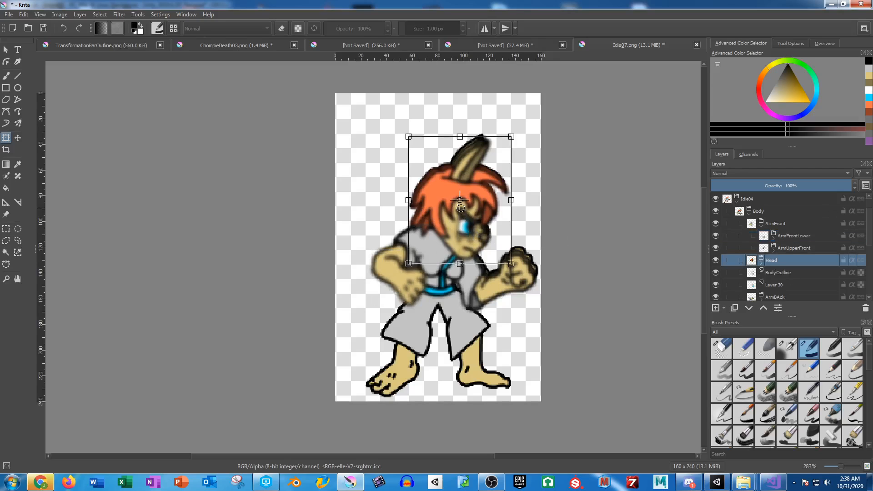
left_click_drag(460, 200, 443, 235)
left_click_drag(550, 174, 552, 180)
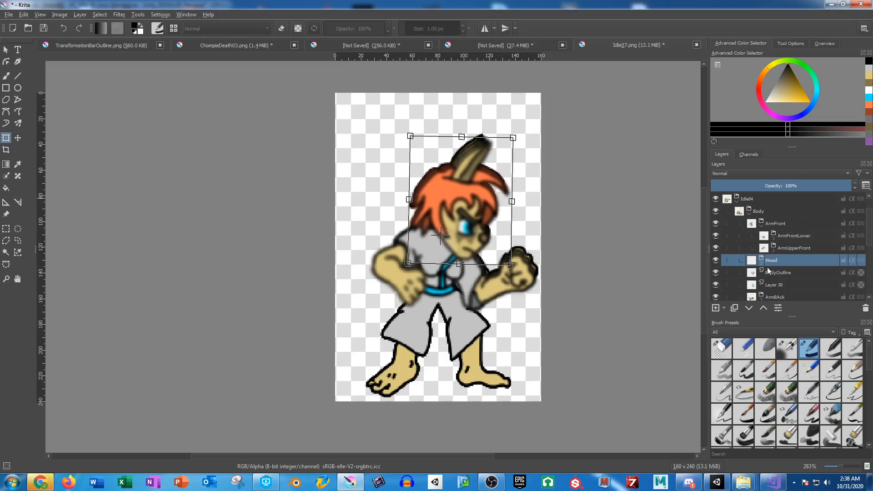
Step: Rotate the ArmBAck group of Idle04 slightly clockwise around a pivot placed at its shoulder
scroll(791, 277, "down", 1)
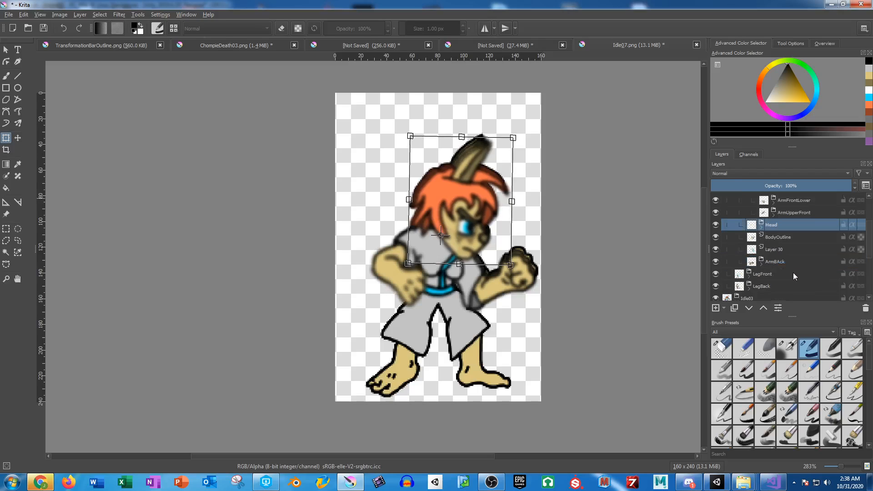
left_click(765, 259)
left_click_drag(489, 282, 456, 262)
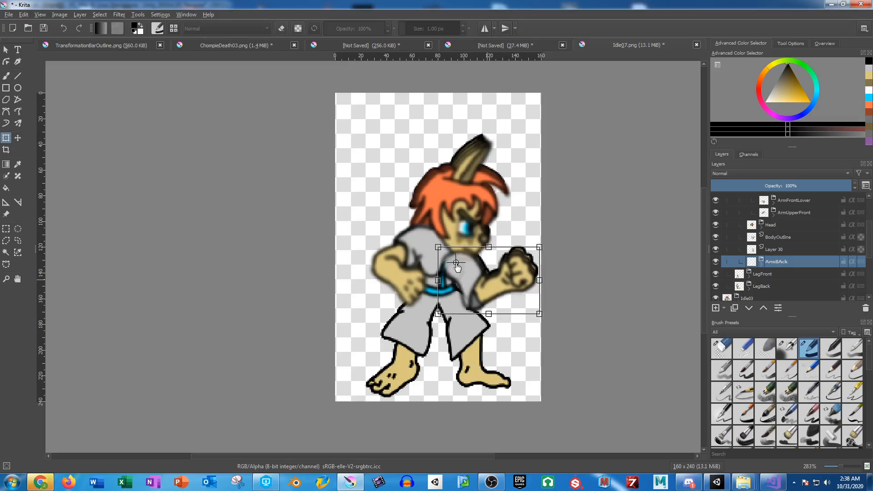
left_click_drag(549, 279, 551, 284)
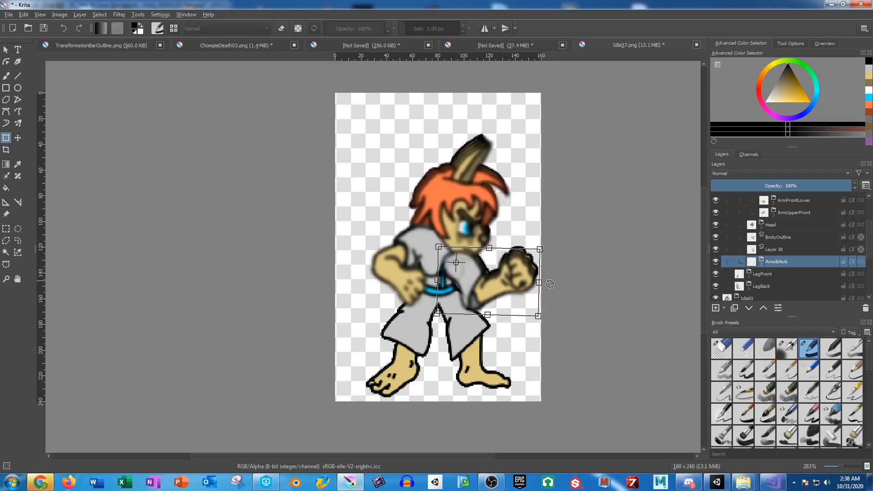
Step: Rotate the ArmBackLower group of Idle04 slightly clockwise around a pivot placed at the elbow and apply the transform
left_click(742, 262)
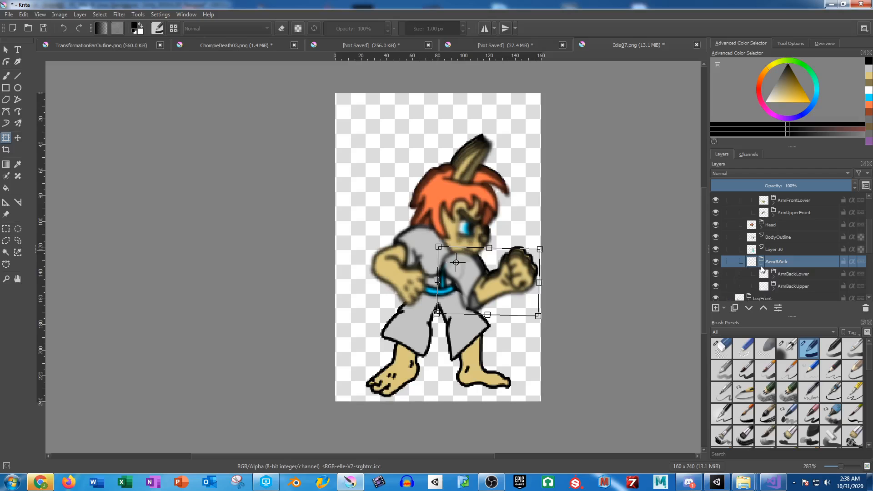
left_click(795, 276)
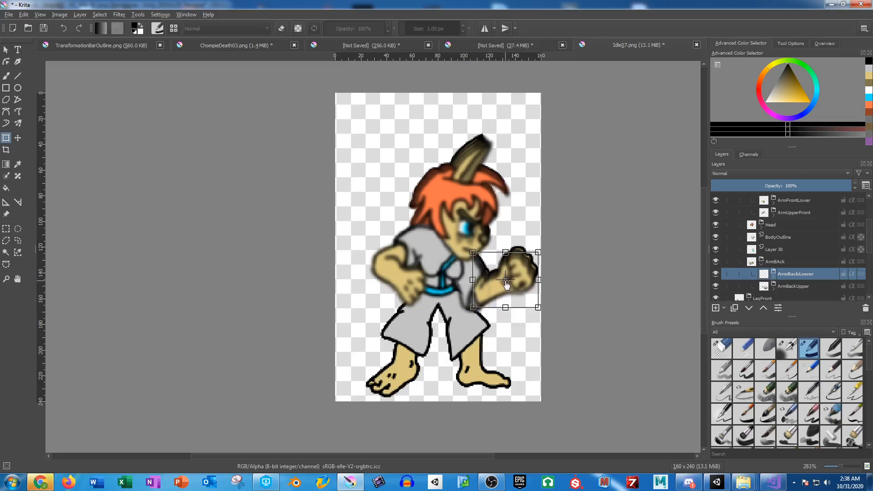
left_click_drag(503, 280, 481, 297)
left_click_drag(571, 252, 572, 256)
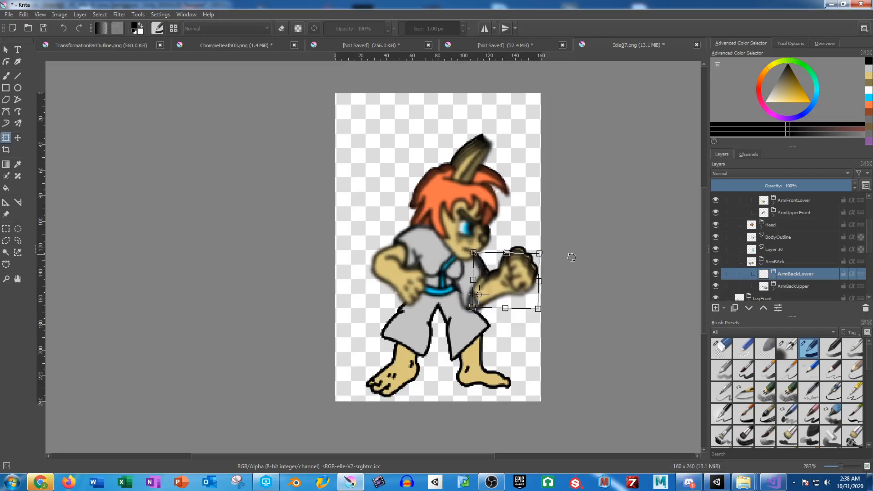
key("Return")
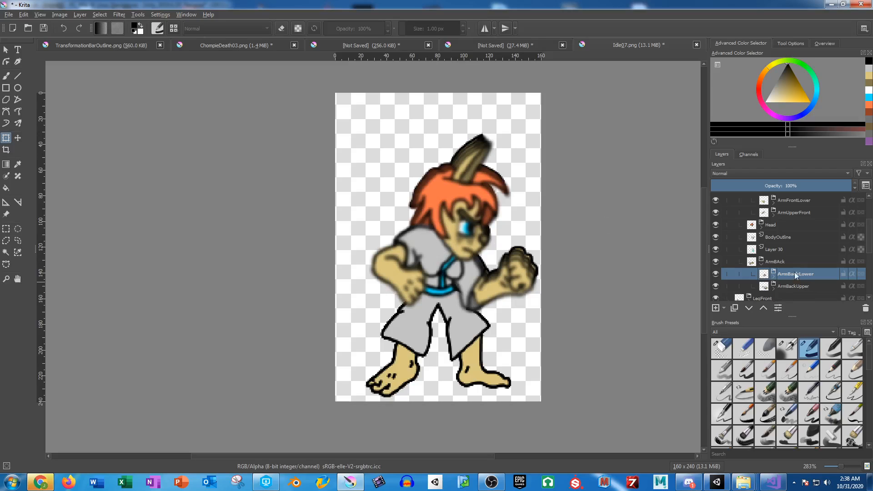
Step: Duplicate the Idle03 group, place the copy above Idle04 in the layer stack and rename it Idle05
scroll(776, 237, "up", 3)
left_click(736, 225)
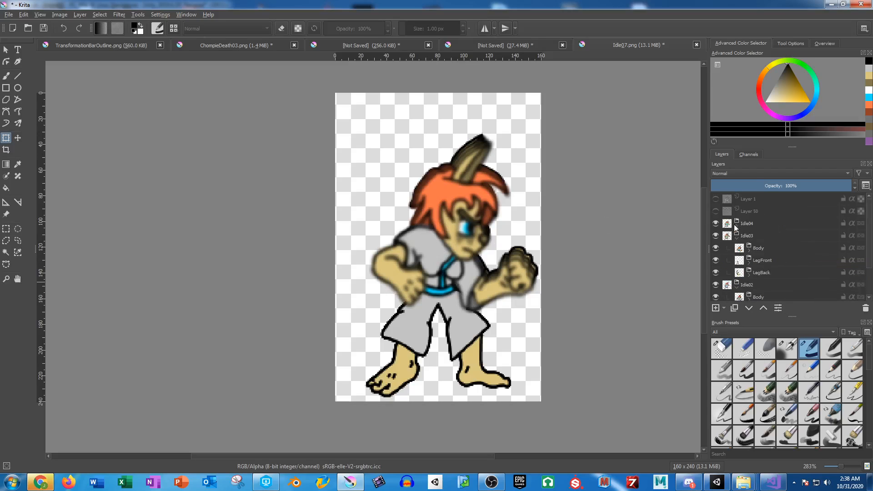
left_click(750, 235)
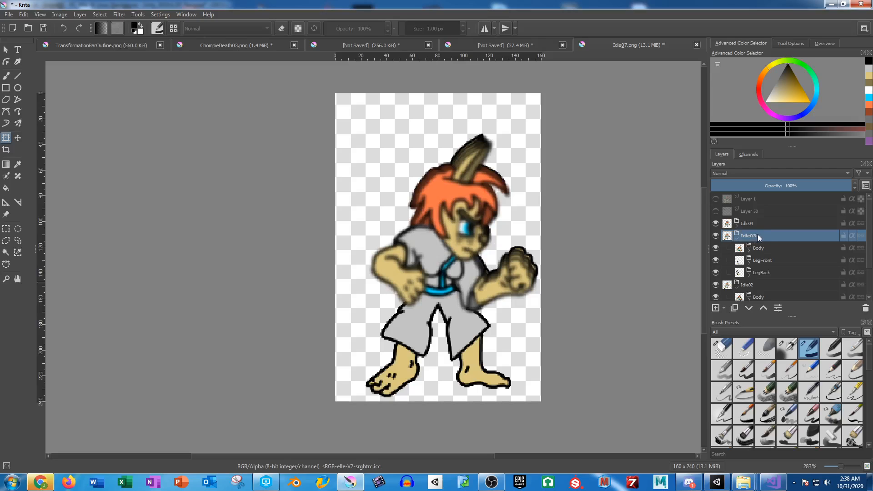
key("ctrl+j")
left_click_drag(757, 220, 757, 219)
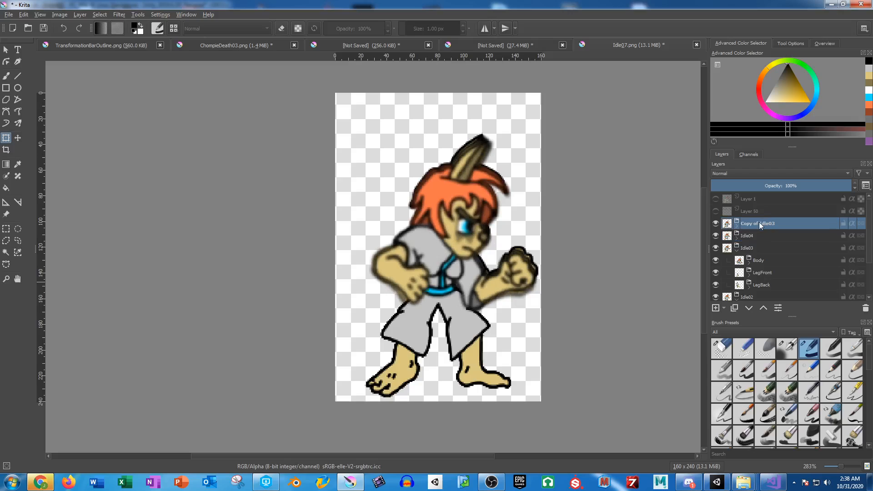
double_click(759, 223)
type("Id")
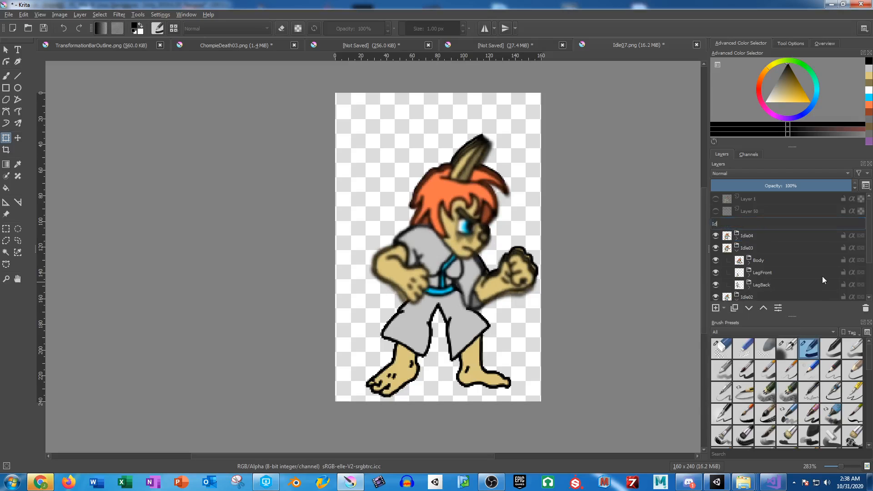
type("le05")
key("Return")
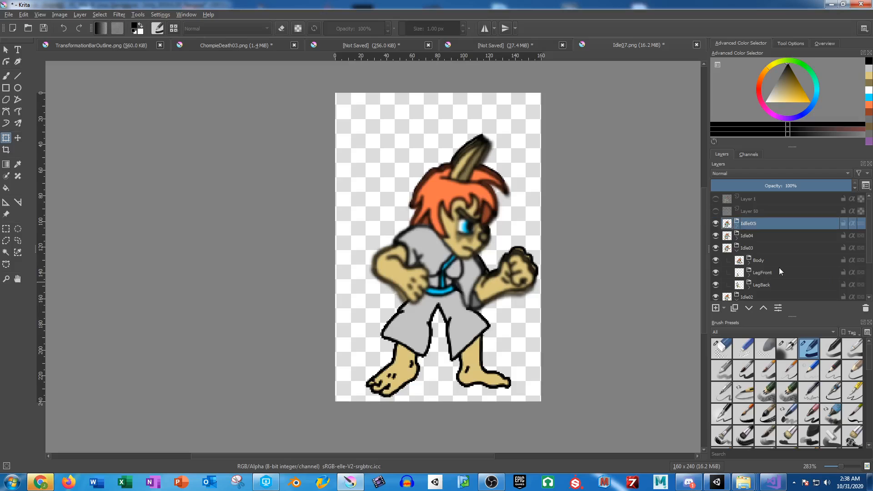
Step: Duplicate the Idle02 group, rename the copy Idle06 and place it above Idle05 in the layer stack
left_click(736, 249)
left_click(747, 261)
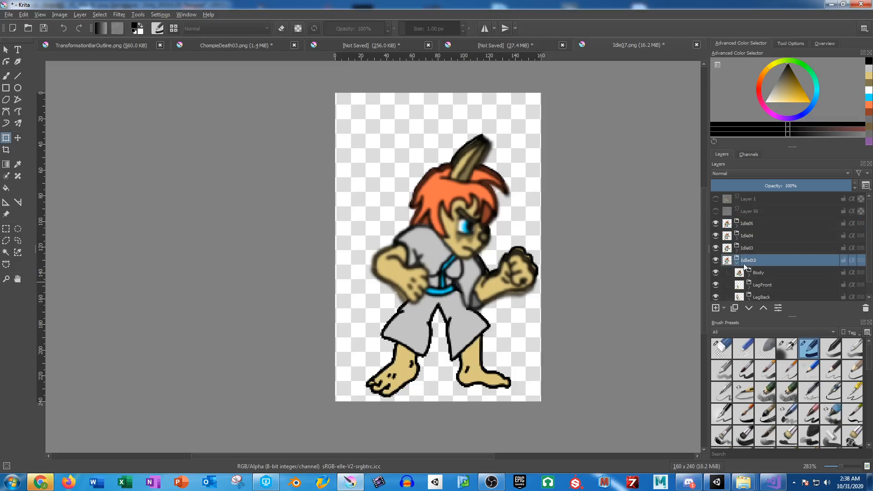
key("ctrl+j")
double_click(750, 261)
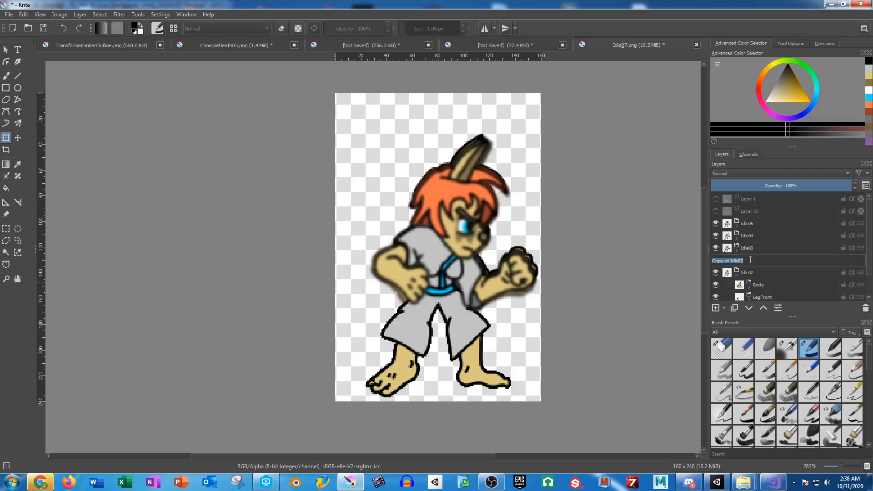
type("Idle06")
key("Return")
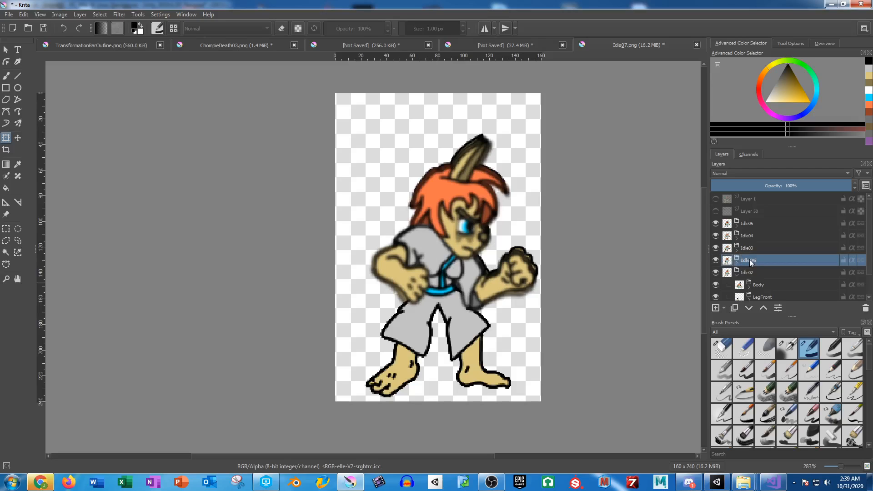
left_click_drag(751, 262, 743, 279)
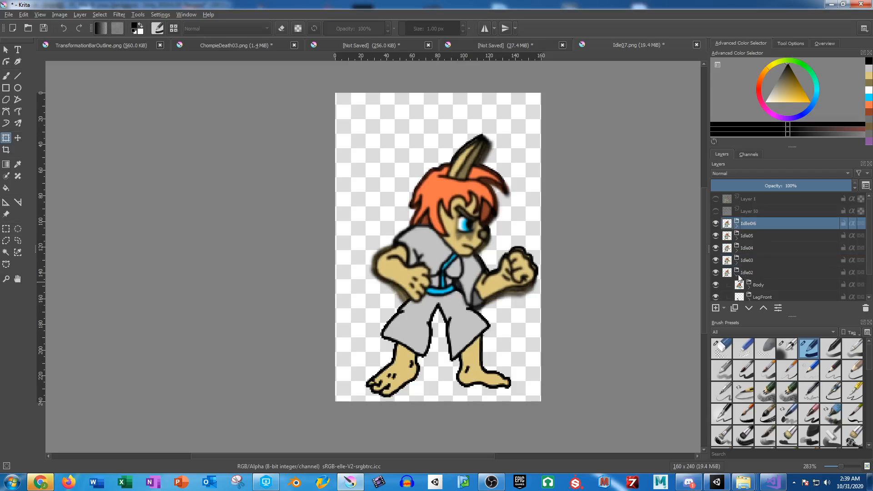
Step: Duplicate the Idle01 group, place the copy above Idle06 in the layer stack and rename it Idle07
left_click(737, 275)
left_click(750, 285)
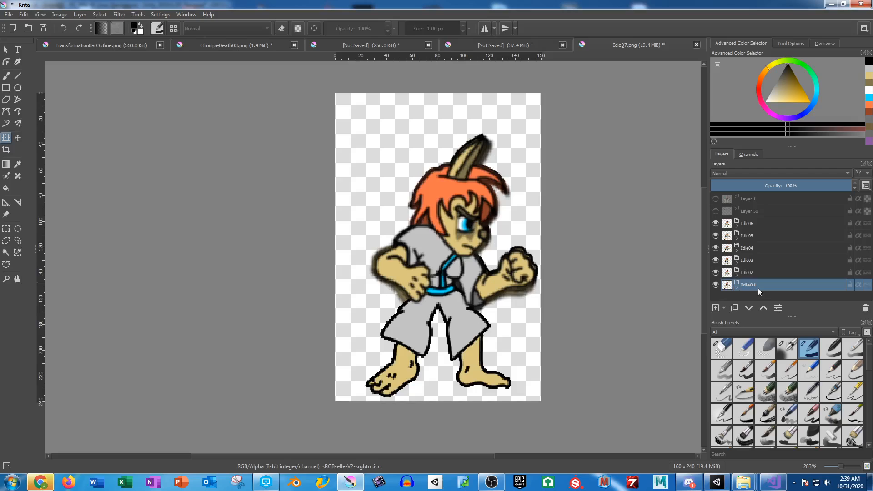
key("ctrl+j")
left_click_drag(751, 289, 757, 218)
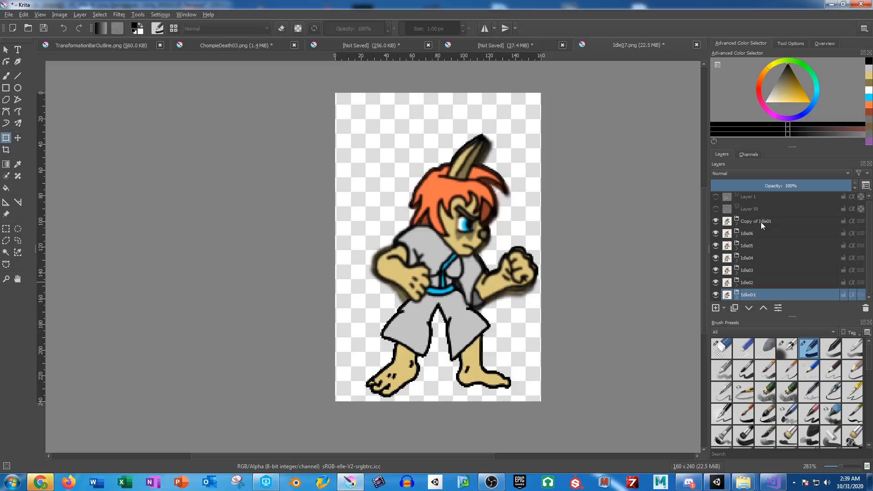
double_click(762, 223)
type("Id")
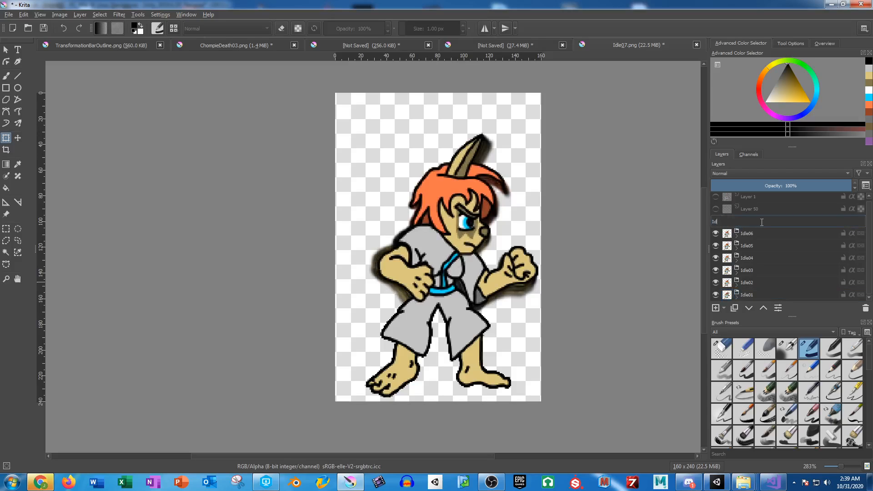
type("le07")
key("Return")
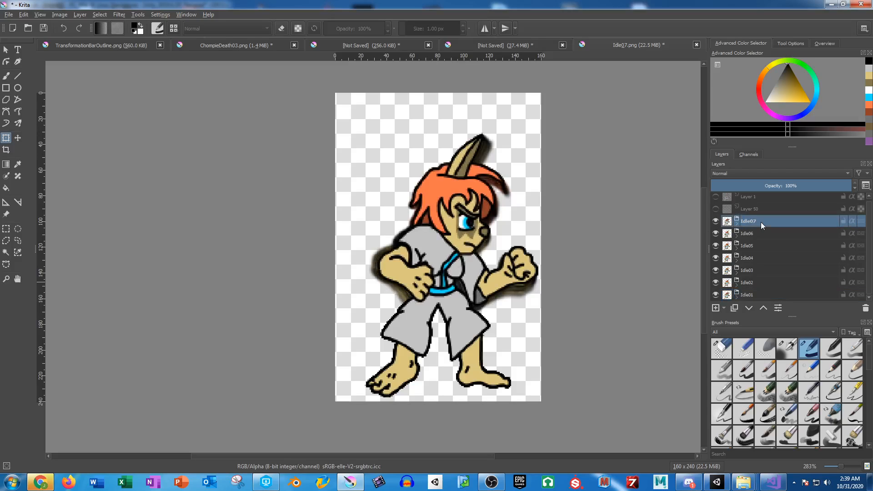
Step: Hide the Idle01 through Idle06 groups so only the Idle07 group stays visible on the canvas
left_click(716, 234)
left_click(716, 246)
left_click(716, 258)
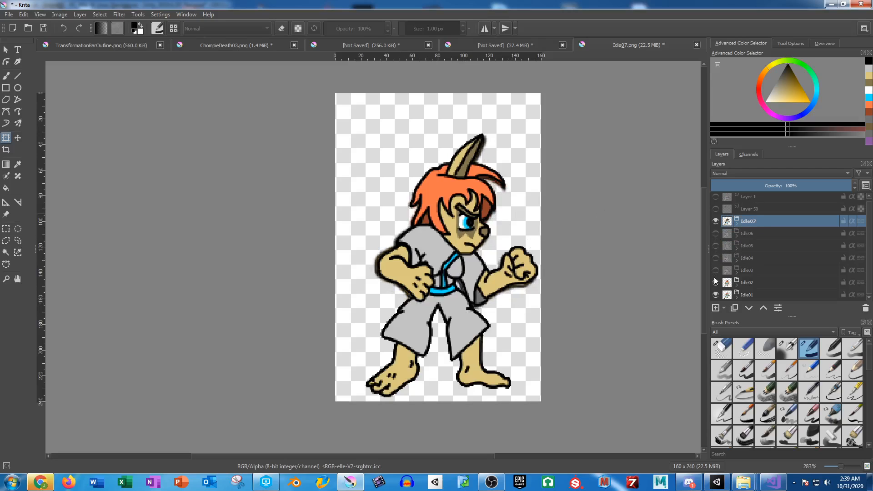
left_click(716, 270)
left_click(716, 294)
left_click(717, 283)
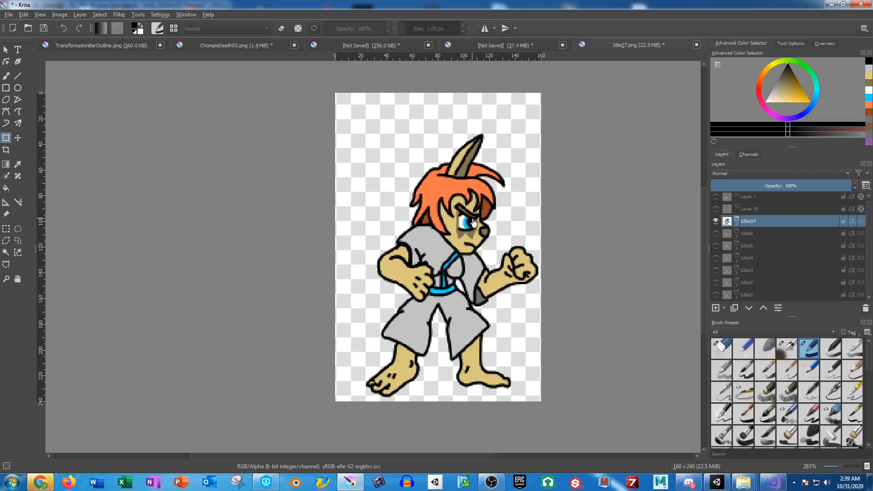
Step: Save the visible frame over the existing Idle07.png in the PlayerSprites folder with the default PNG options
key("ctrl+shift+s")
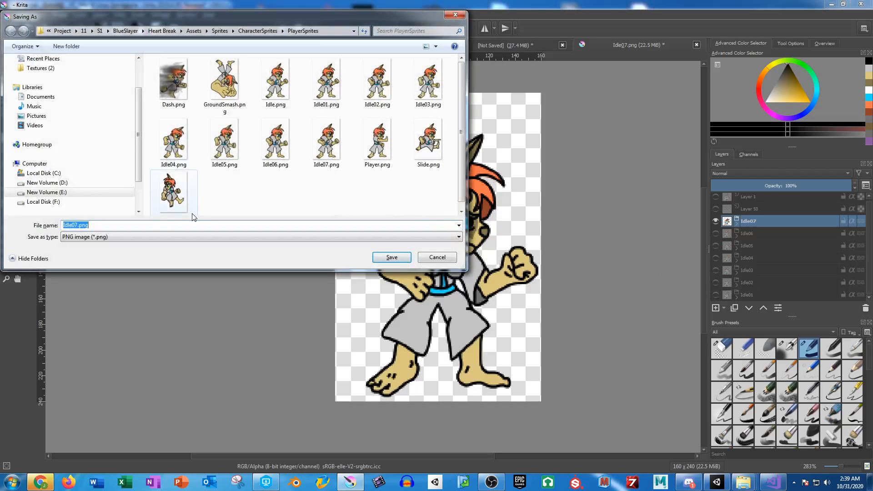
left_click(392, 257)
left_click(462, 243)
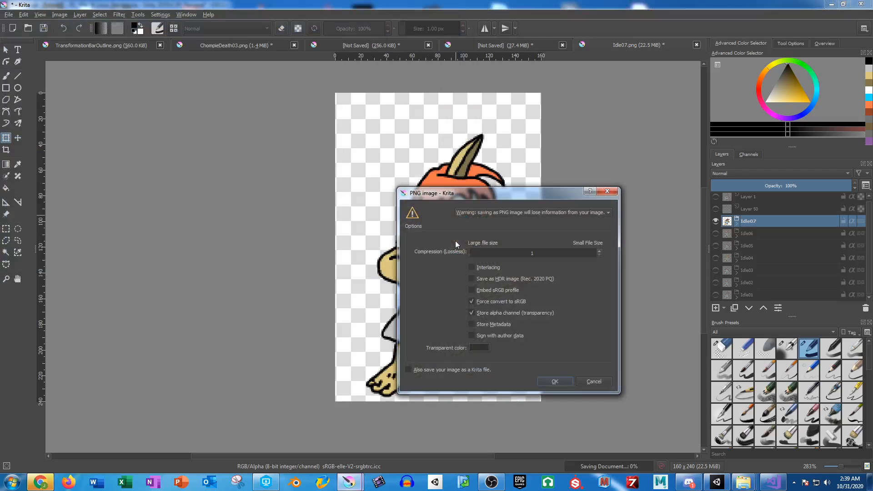
left_click(554, 382)
Step: Show the Idle06 group in place of Idle07 and save the frame over the existing Idle06.png
left_click(716, 221)
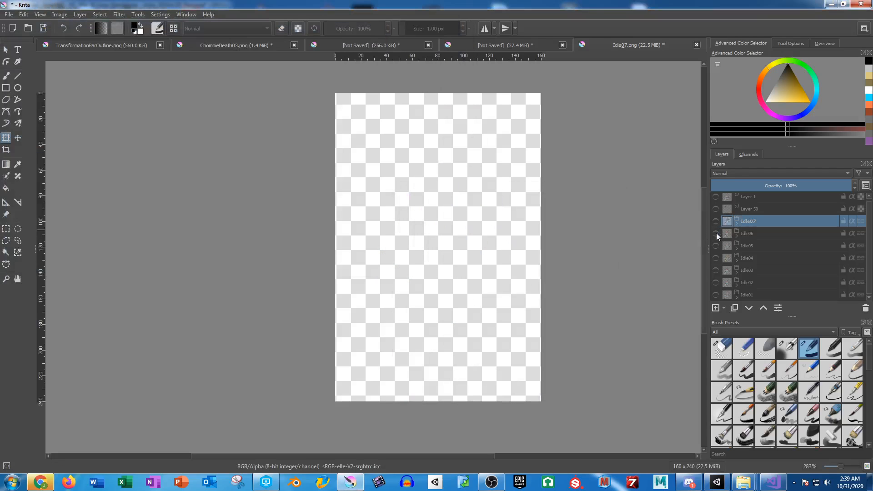
left_click(717, 233)
key("ctrl+shift+s")
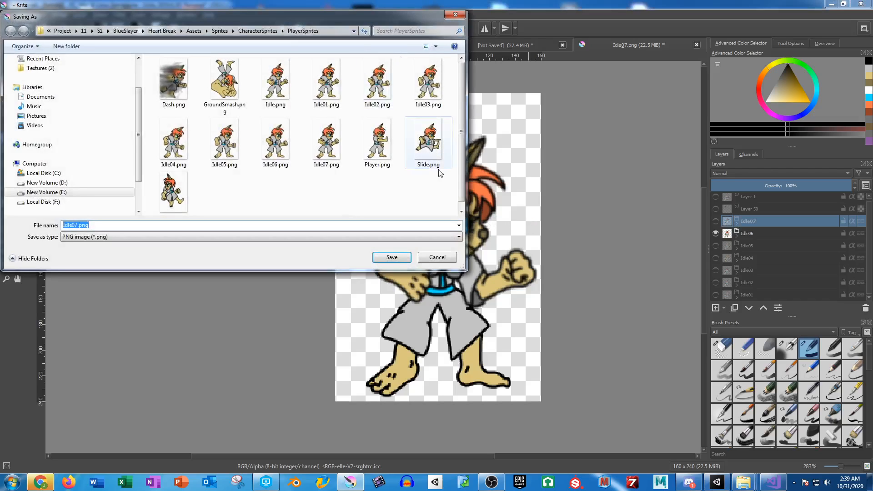
left_click(276, 141)
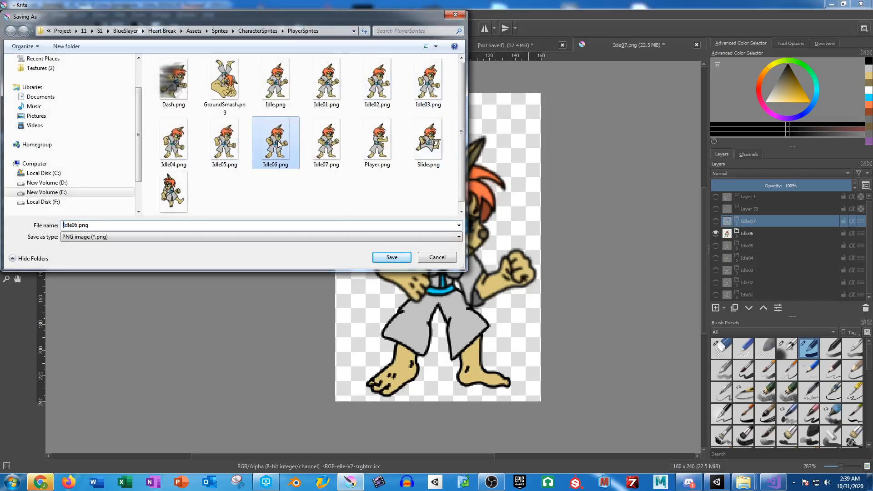
left_click(392, 258)
left_click(463, 244)
key("Return")
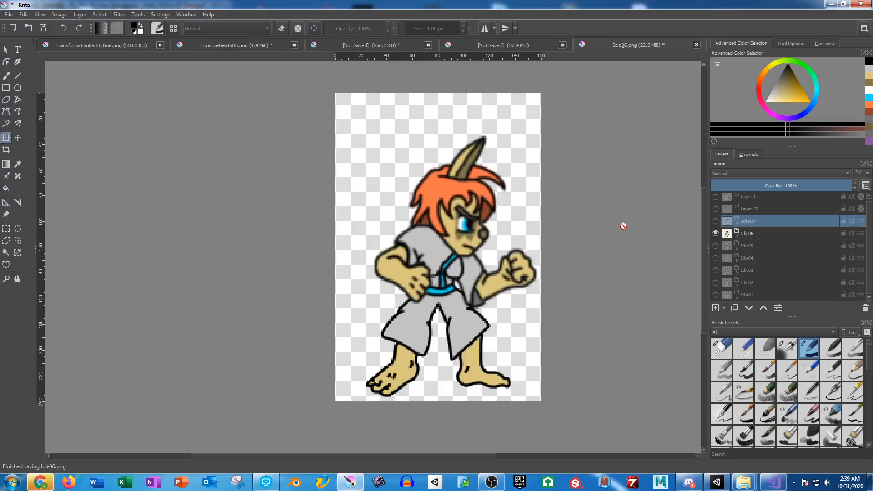
Step: Show the Idle05 group in place of Idle06 and save the frame over the existing Idle05.png
left_click(716, 234)
left_click(716, 245)
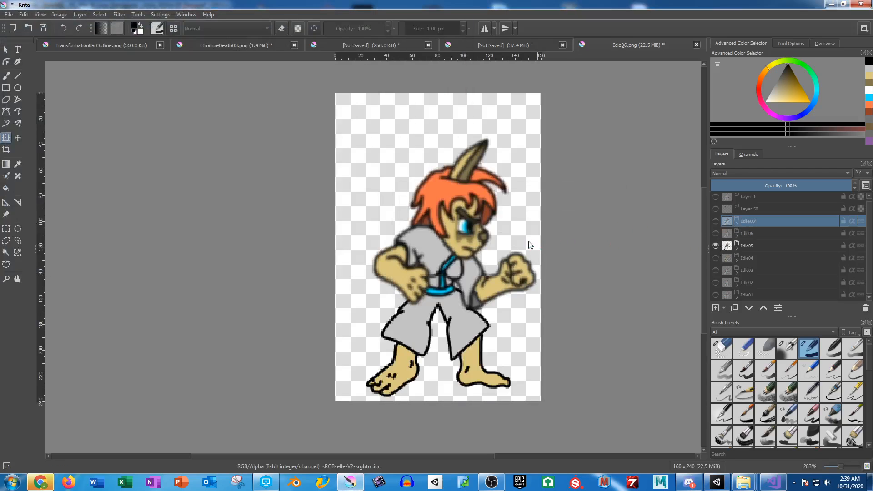
key("ctrl+shift+s")
left_click(225, 141)
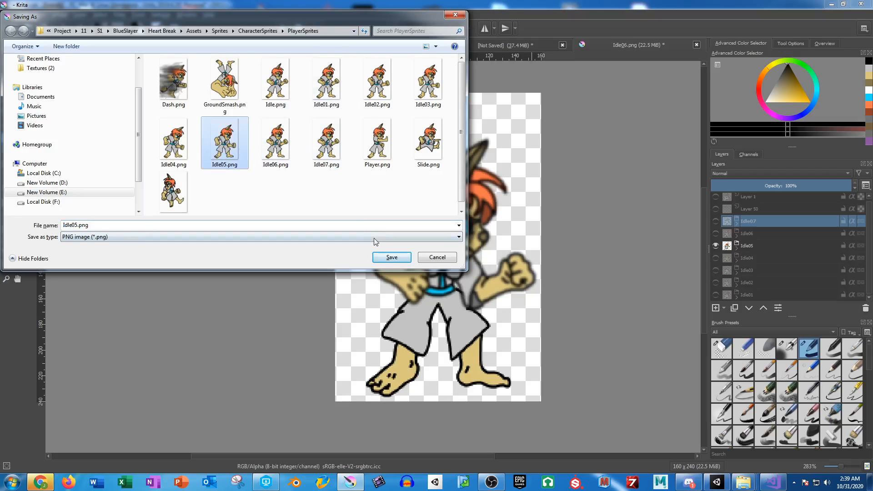
left_click(406, 257)
left_click(462, 242)
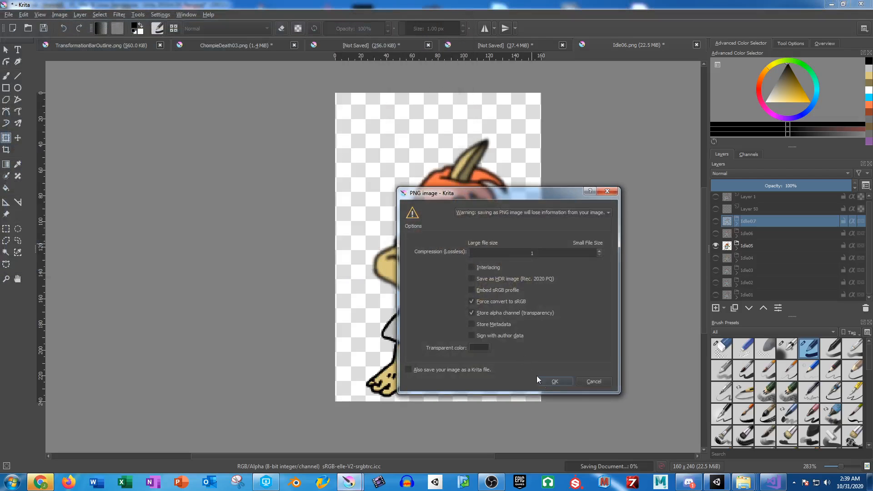
left_click(552, 379)
Step: Show the Idle04 group in place of Idle05 and save the frame over the existing Idle04.png
left_click(716, 245)
left_click(715, 257)
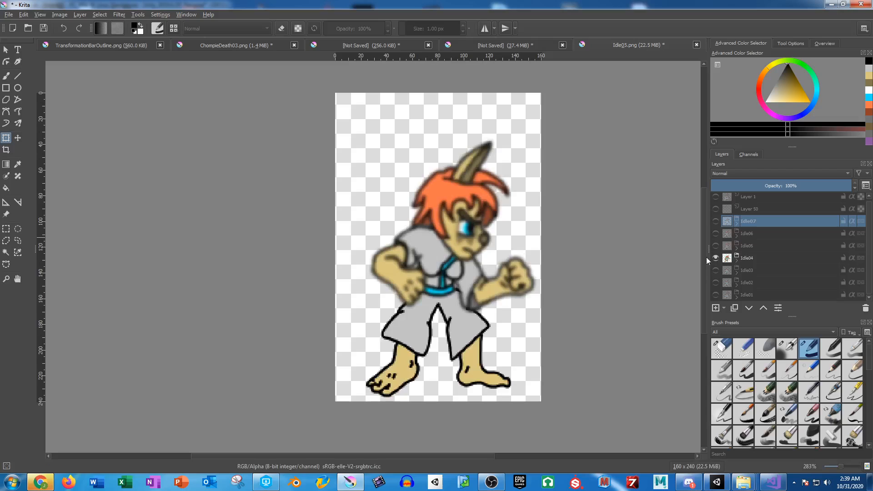
key("ctrl+shift+s")
left_click(174, 141)
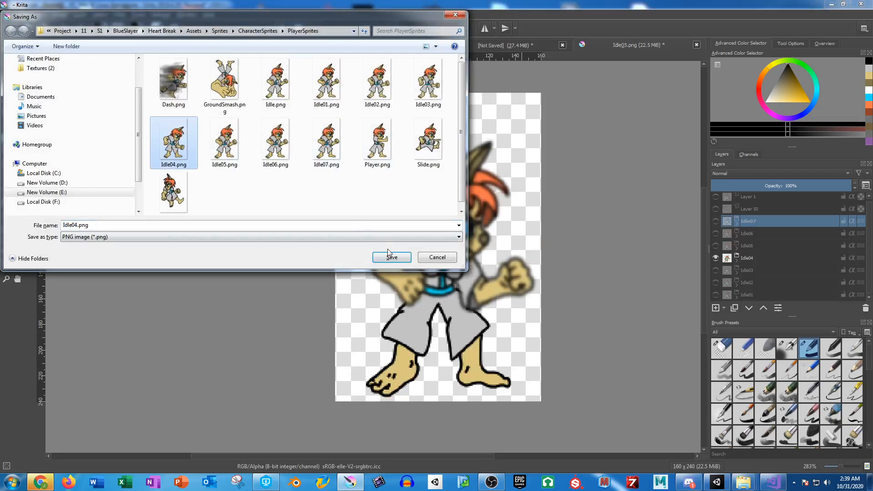
left_click(392, 257)
left_click(463, 241)
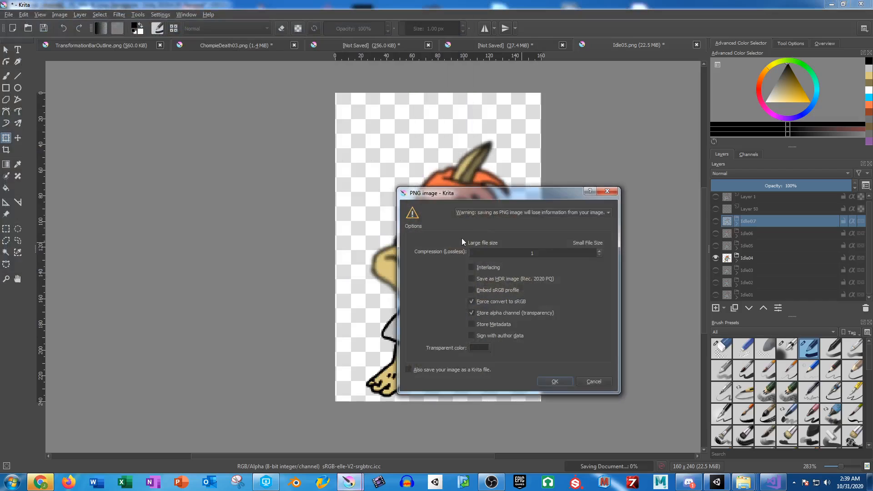
left_click(556, 382)
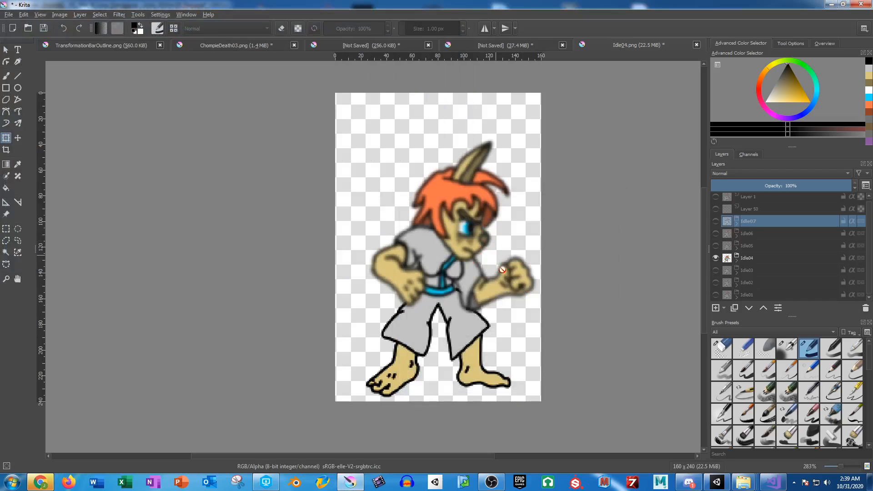
Step: Show the Idle03 group in place of Idle04 and save the frame over the existing Idle03.png
left_click(716, 257)
left_click(716, 270)
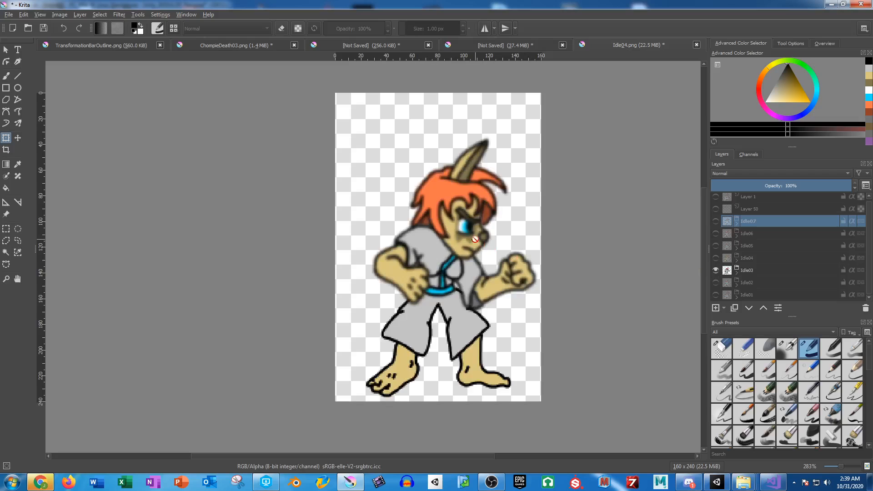
key("ctrl+shift+s")
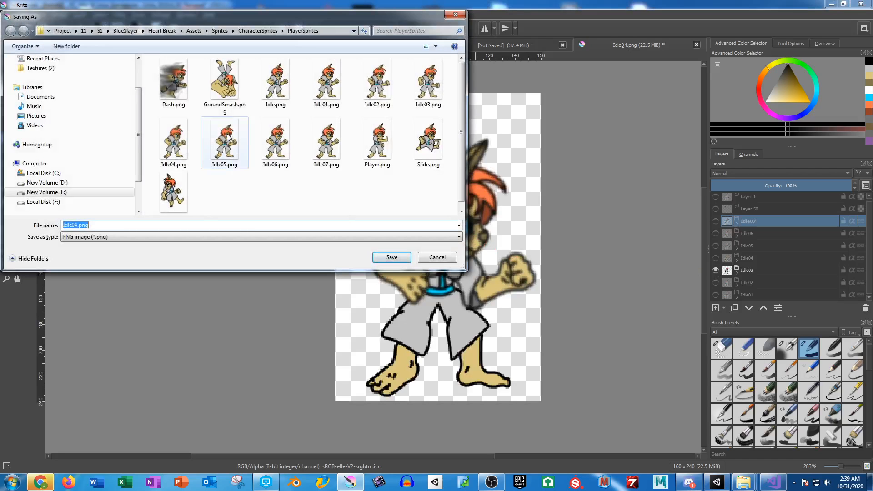
left_click(428, 82)
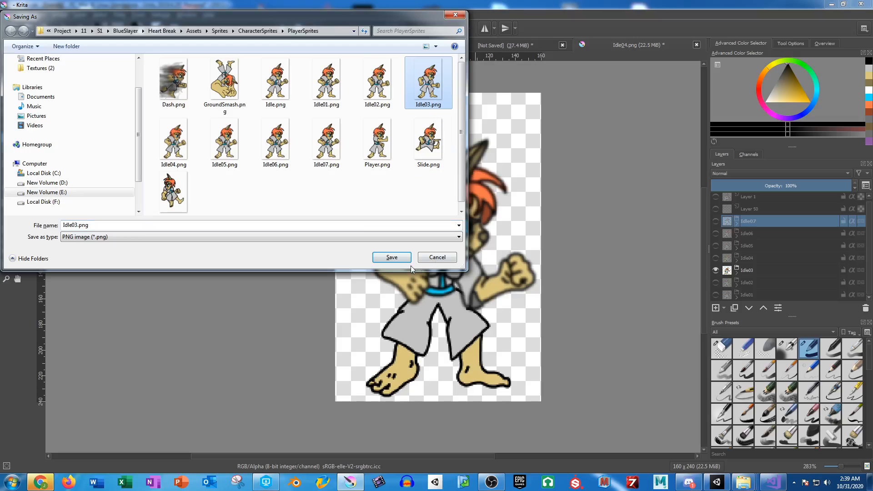
left_click(400, 257)
left_click(500, 245)
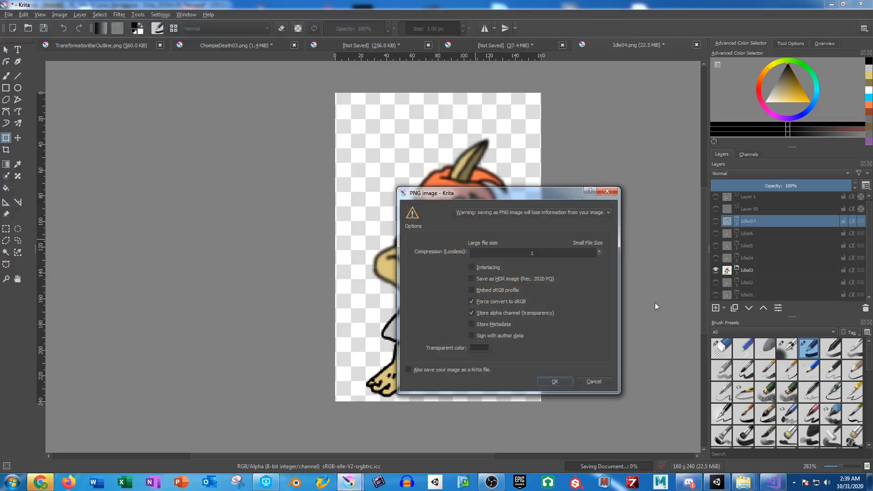
left_click(558, 381)
Step: Show the Idle02 group in place of Idle03 and save the frame over the existing Idle02.png
left_click(716, 282)
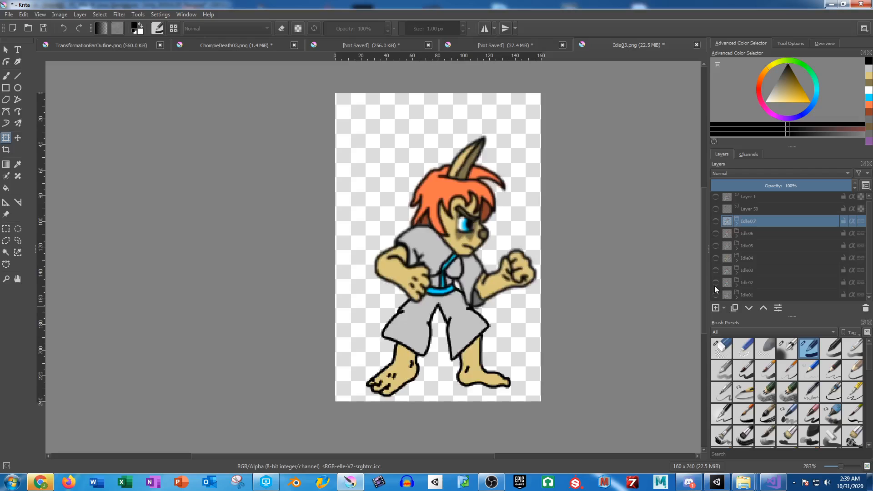
key("ctrl+shift+s")
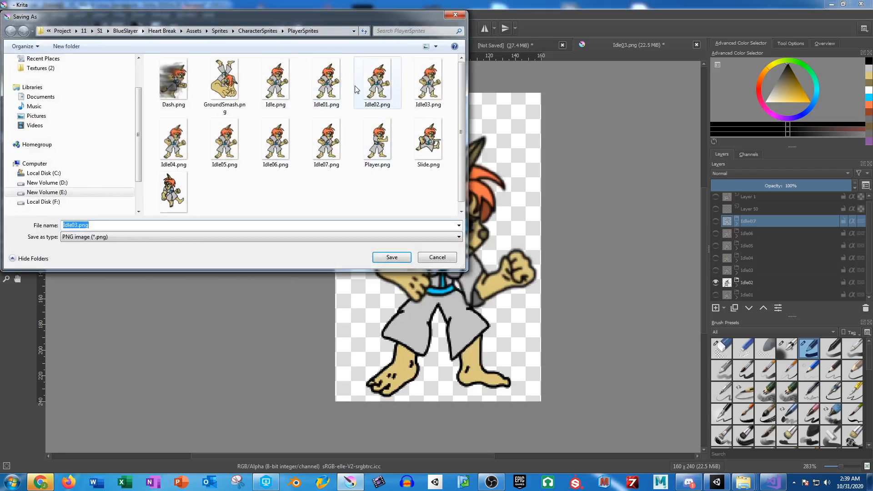
left_click(377, 82)
left_click(392, 258)
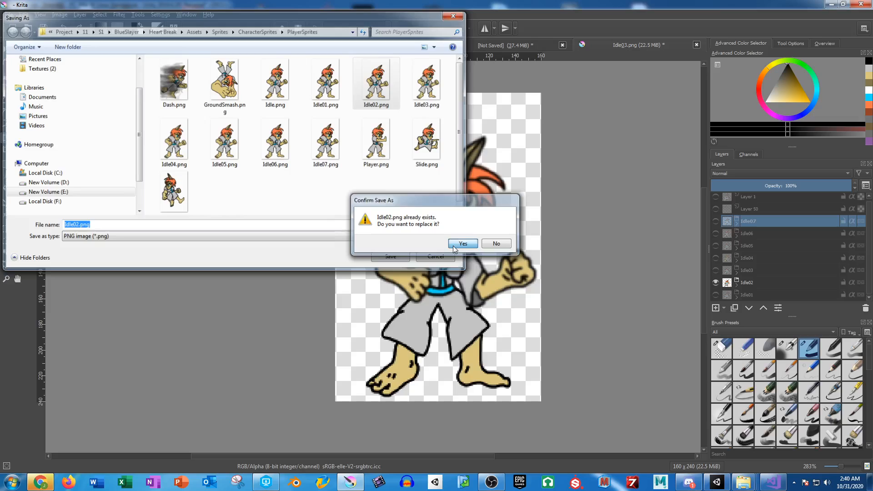
left_click(453, 245)
left_click(571, 384)
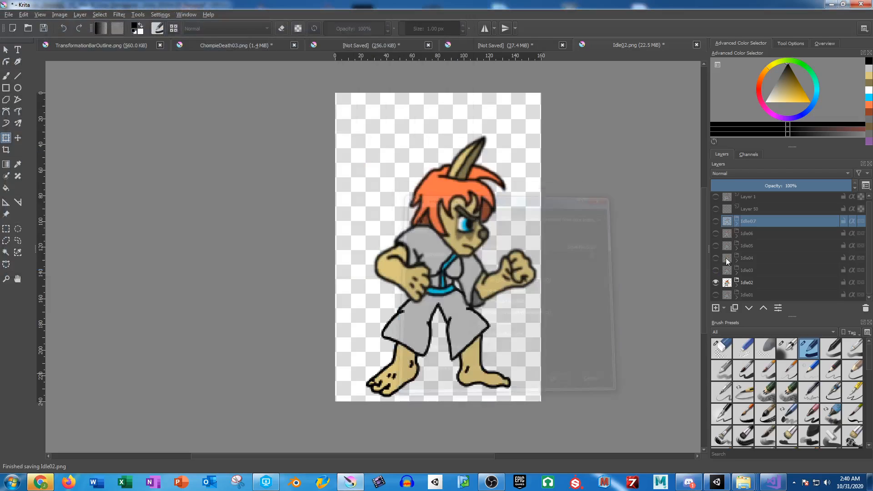
Step: Show the Idle01 group in place of Idle02 and save the frame over the existing Idle01.png
left_click(716, 282)
left_click(716, 295)
key("ctrl+shift+s")
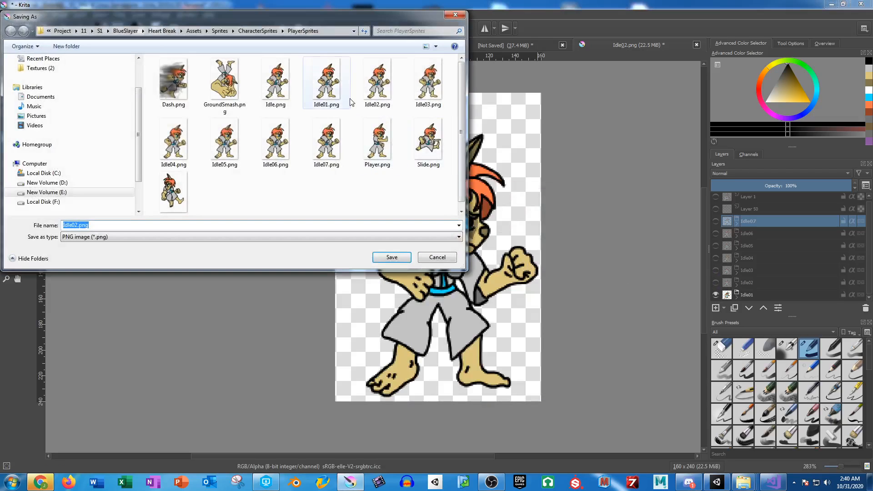
left_click(327, 82)
left_click(393, 257)
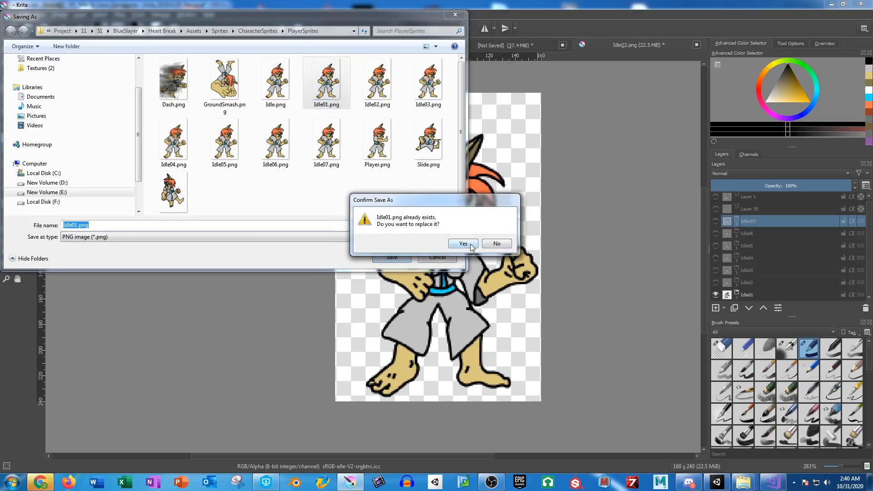
left_click(458, 245)
left_click(558, 383)
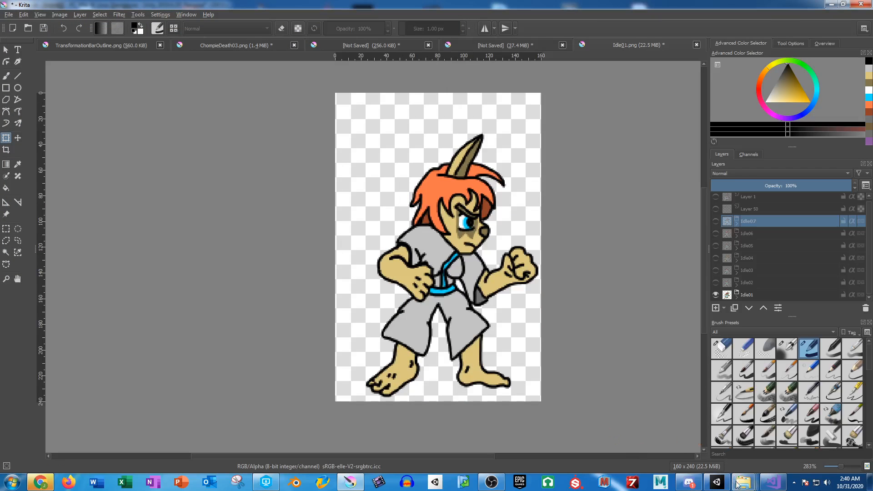
Step: Switch to Unity and examine the player's idle animation up close and at full view in the running game
left_click(718, 482)
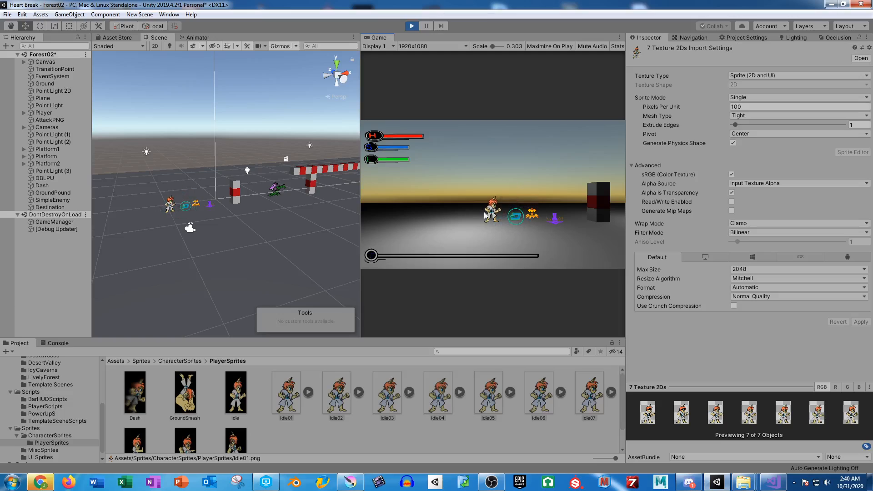
left_click_drag(491, 46, 498, 46)
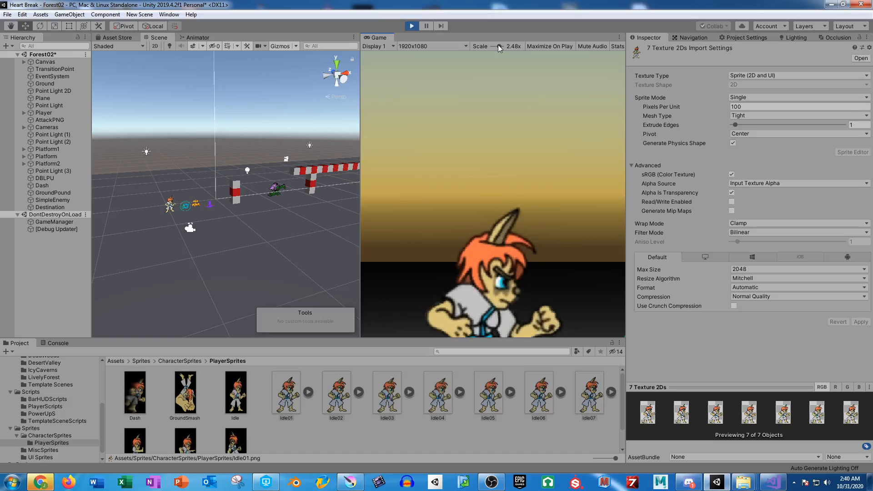
left_click_drag(498, 45, 496, 45)
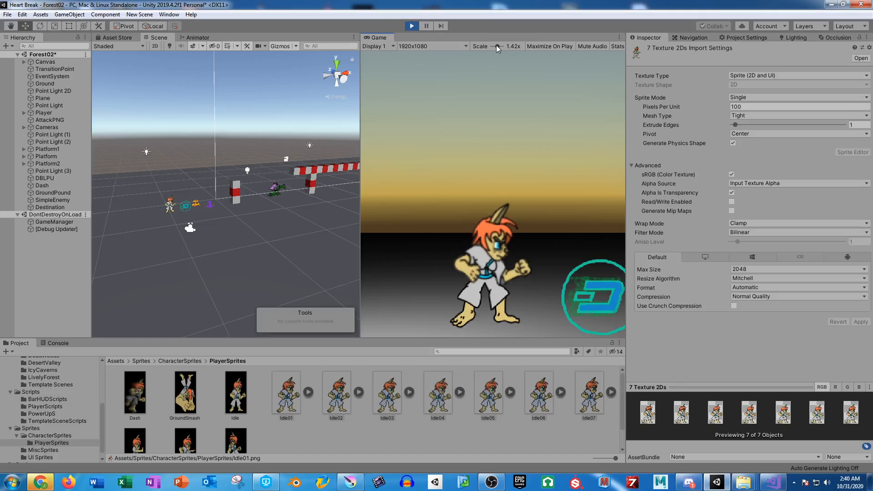
left_click_drag(496, 45, 490, 46)
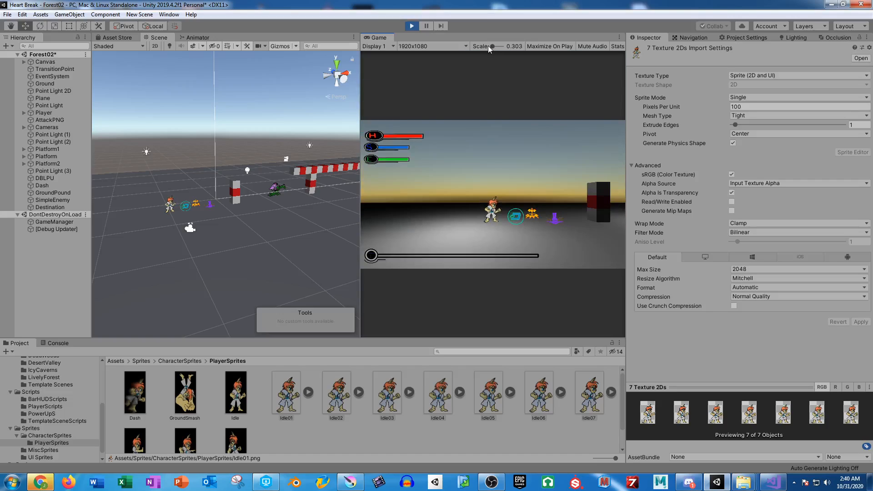
Step: Enlarge the Game view, walk the player backward to check the idle animation in play, and stop the game
left_click_drag(360, 171, 183, 172)
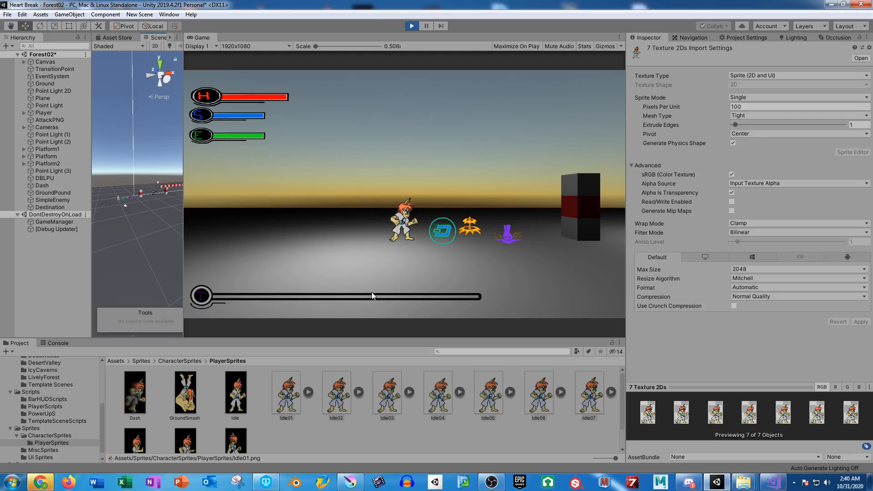
left_click(398, 266)
key("a")
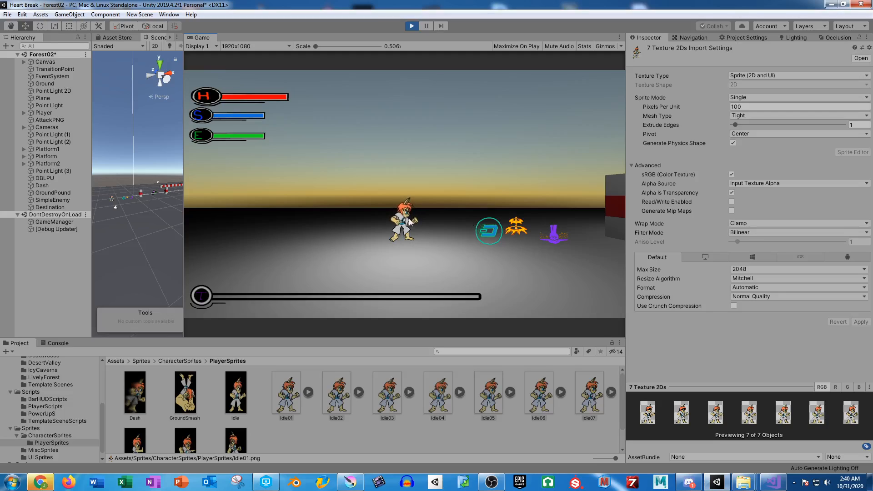
left_click(411, 26)
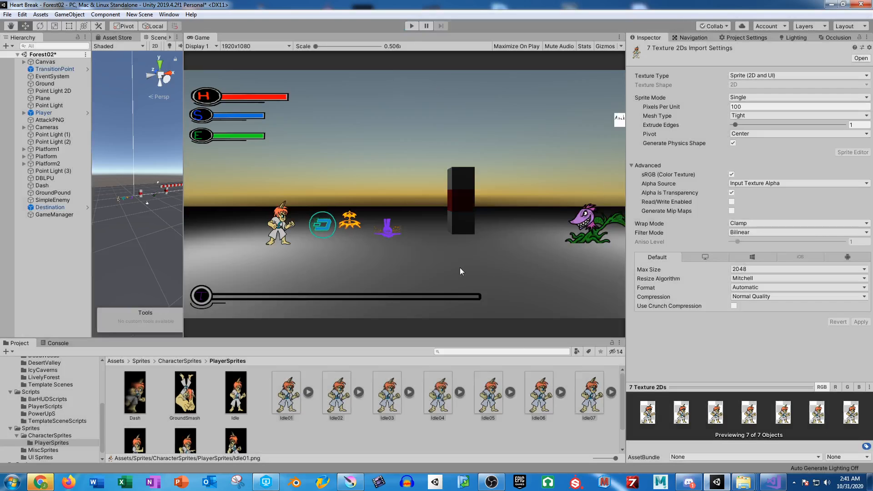
Step: Set the Dash, GroundSmash, Idle, Player, Slide and WallJump textures to the Sprite (2D and UI) type, apply it and save the scene
left_click(139, 393)
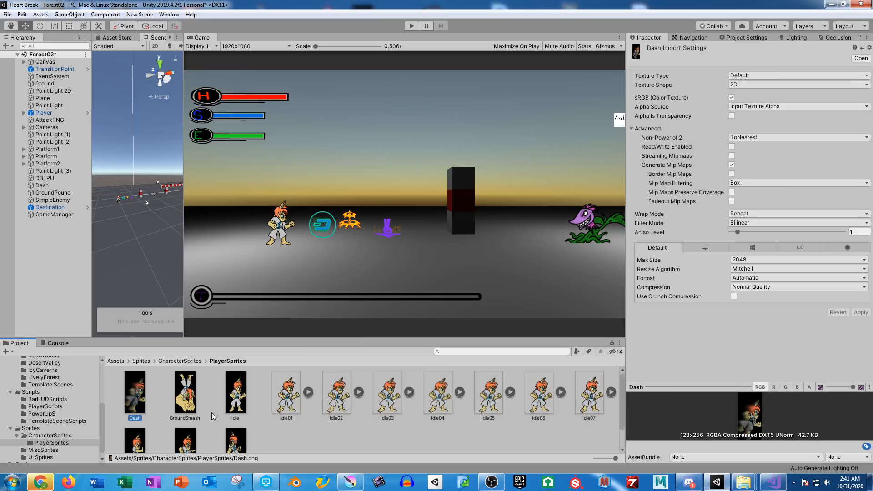
left_click(246, 397, "shift")
left_click(235, 440, "ctrl")
left_click(189, 431, "ctrl")
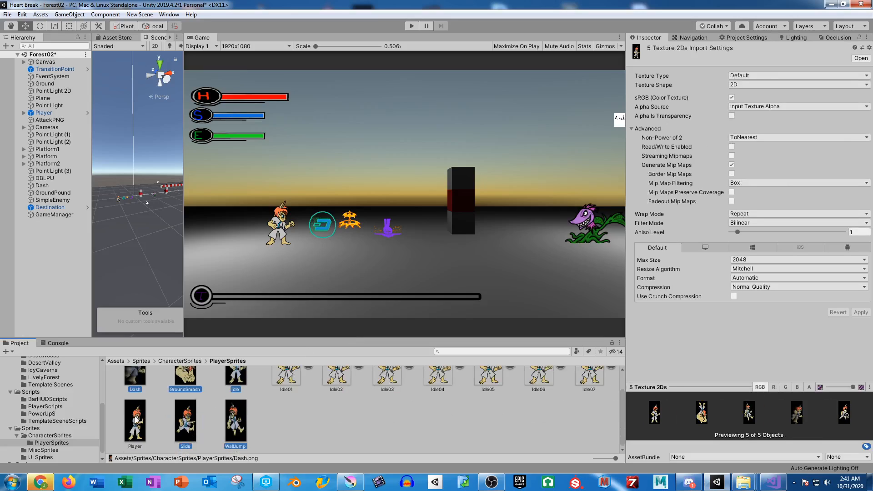
left_click(136, 421, "ctrl")
left_click(729, 76)
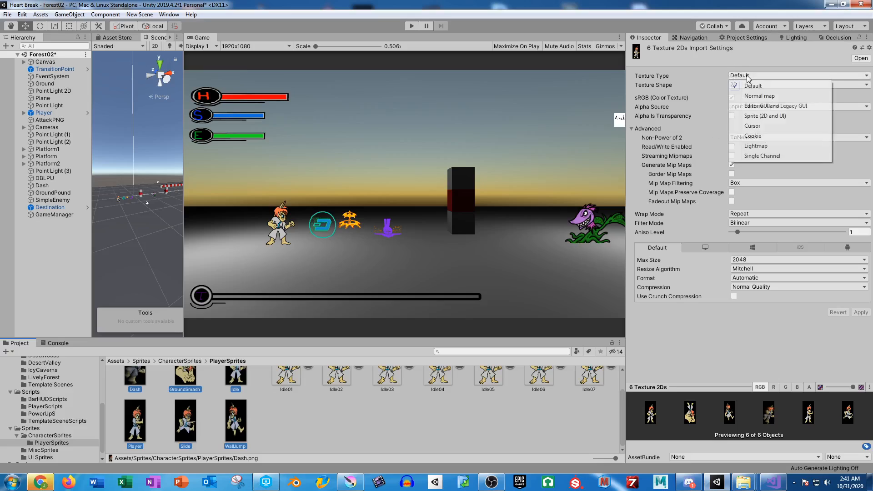
left_click(780, 117)
left_click(861, 322)
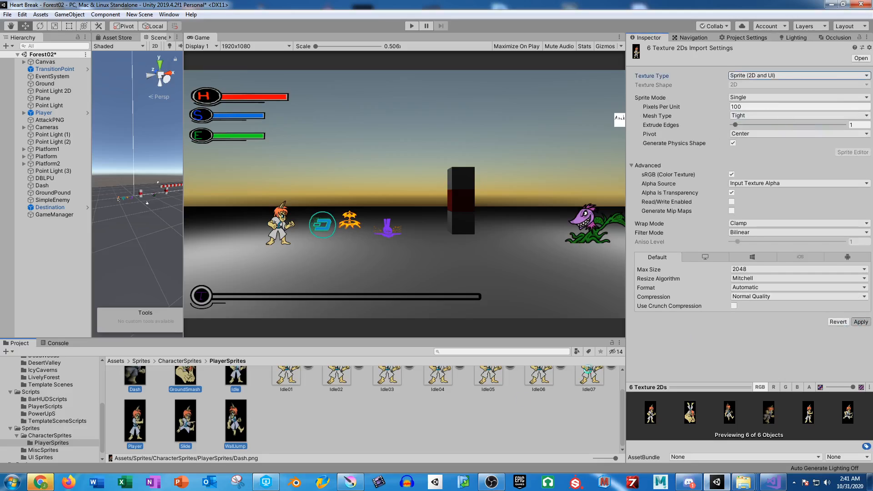
left_click(418, 429)
key("ctrl+s")
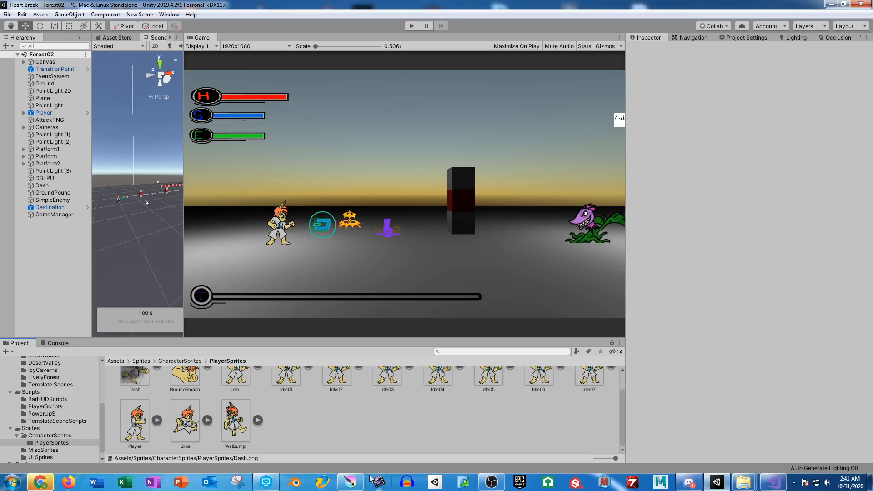
Step: Switch to Perforce P4V and submit Player.prefab and its meta file with the description "Setup Player prefab with animation states"
left_click(266, 482)
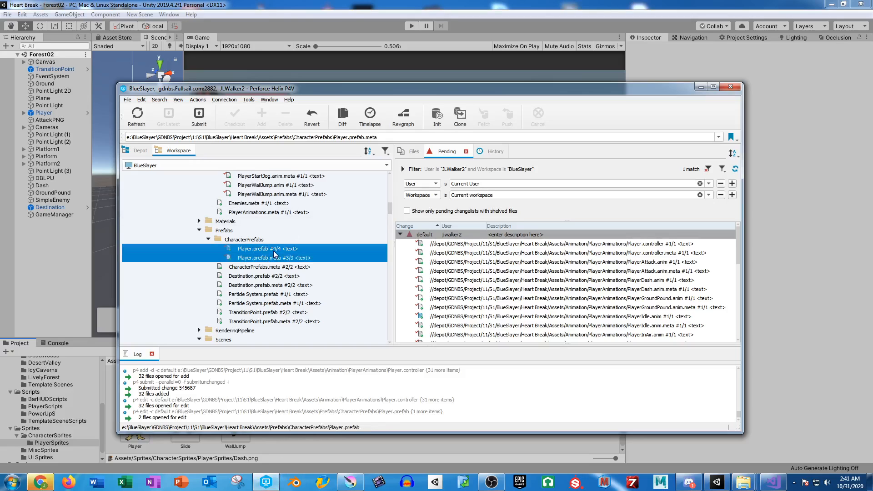
scroll(288, 244, "up", 2)
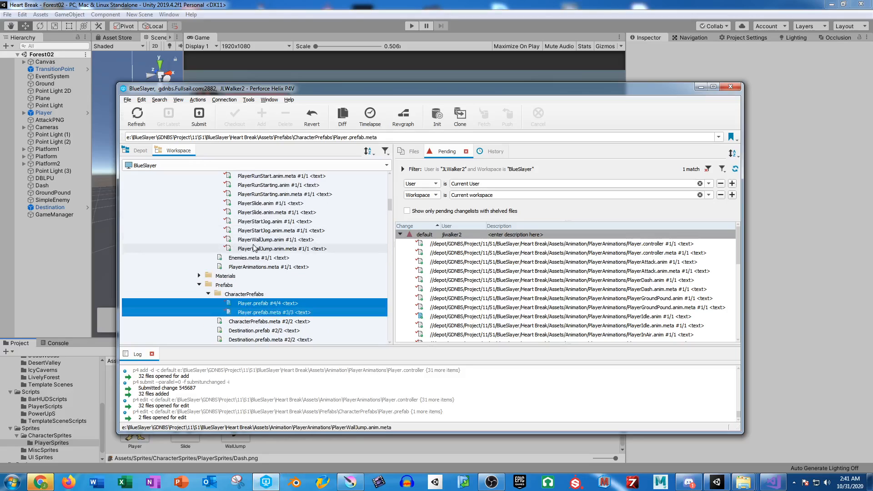
left_click(204, 117)
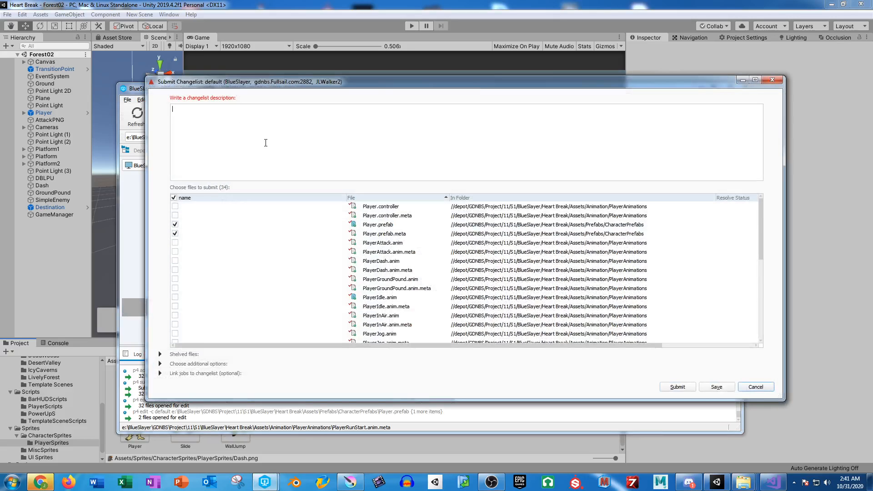
type("S")
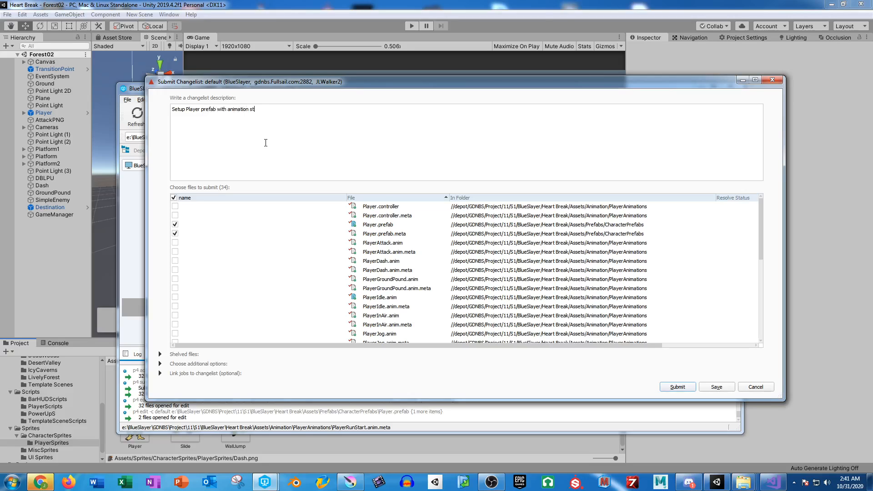
left_click(678, 387)
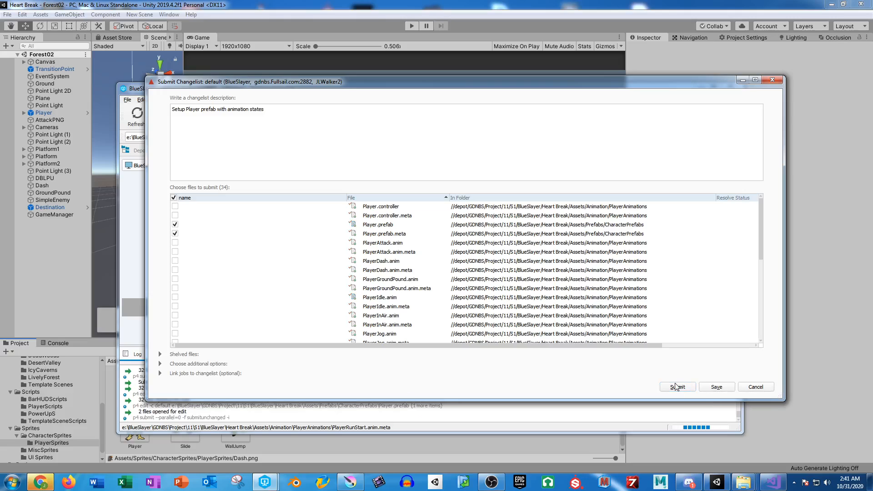
Step: Submit all the player files in the PlayerAnimations folder, from Player.controller to PlayerWallJump.anim.meta, with the description "Player anim sprites created"
left_click(237, 249)
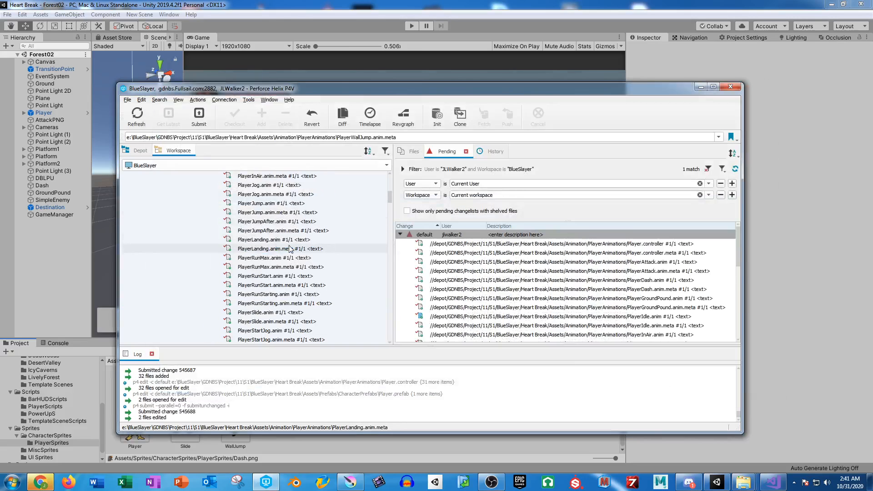
scroll(255, 227, "up", 6)
left_click(260, 213, "shift")
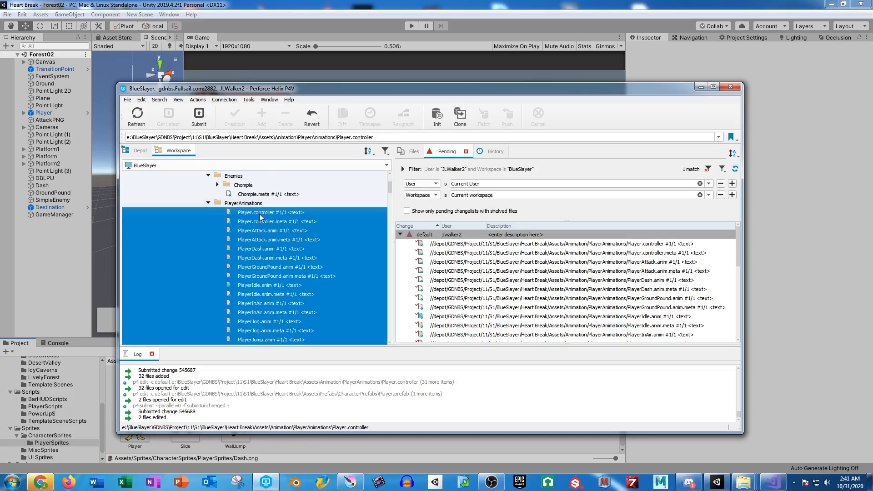
left_click(198, 116)
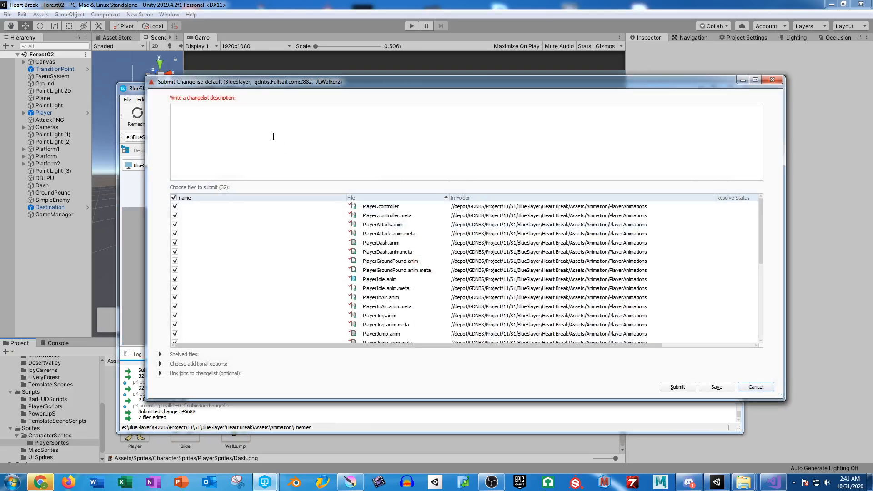
type("Player anim sprites created")
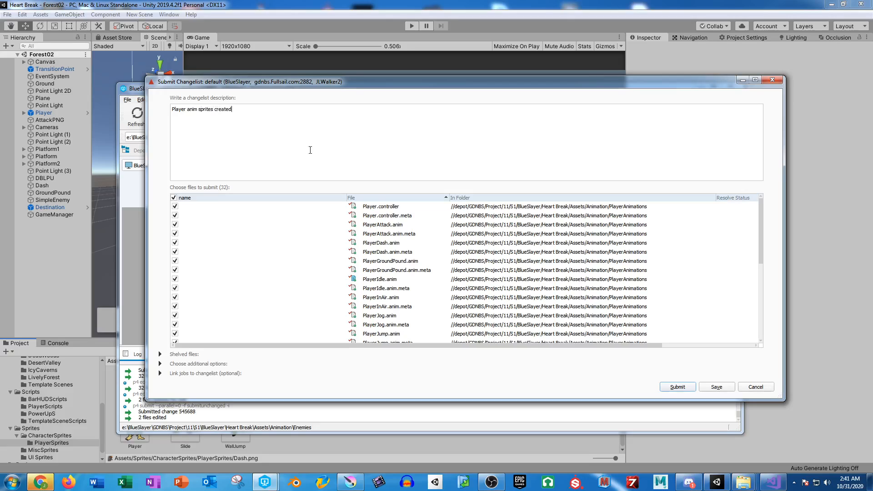
left_click(678, 387)
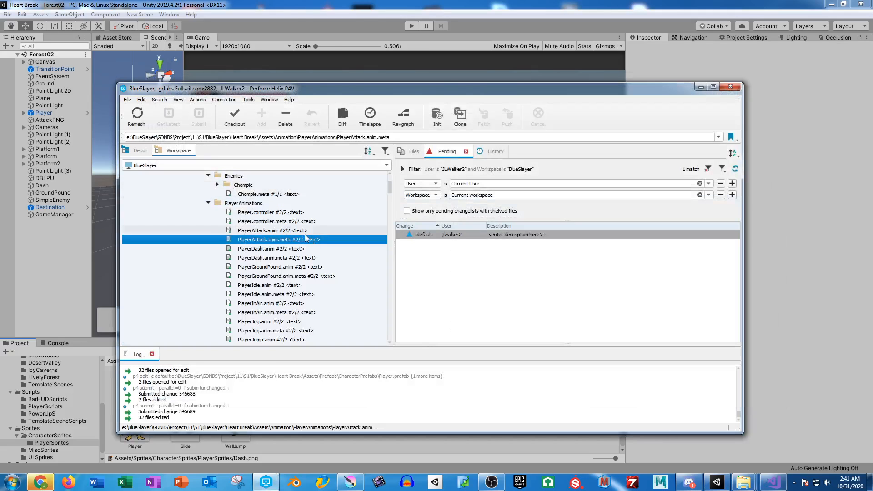
scroll(329, 235, "down", 20)
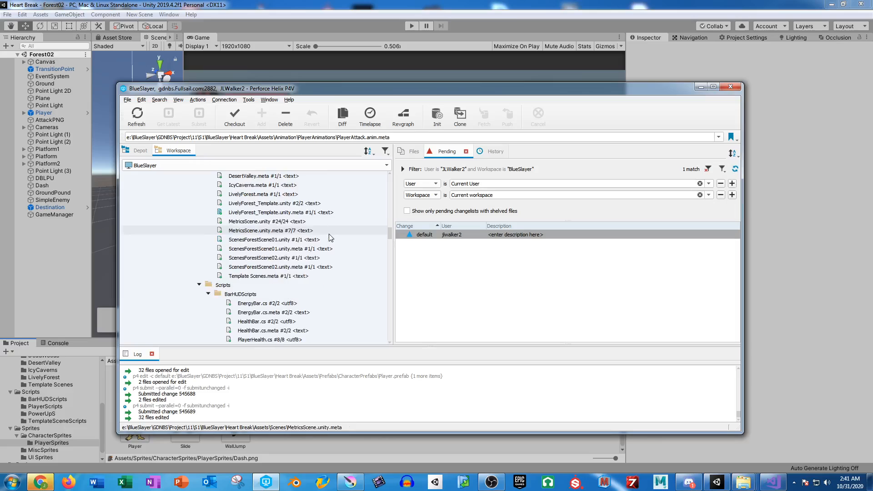